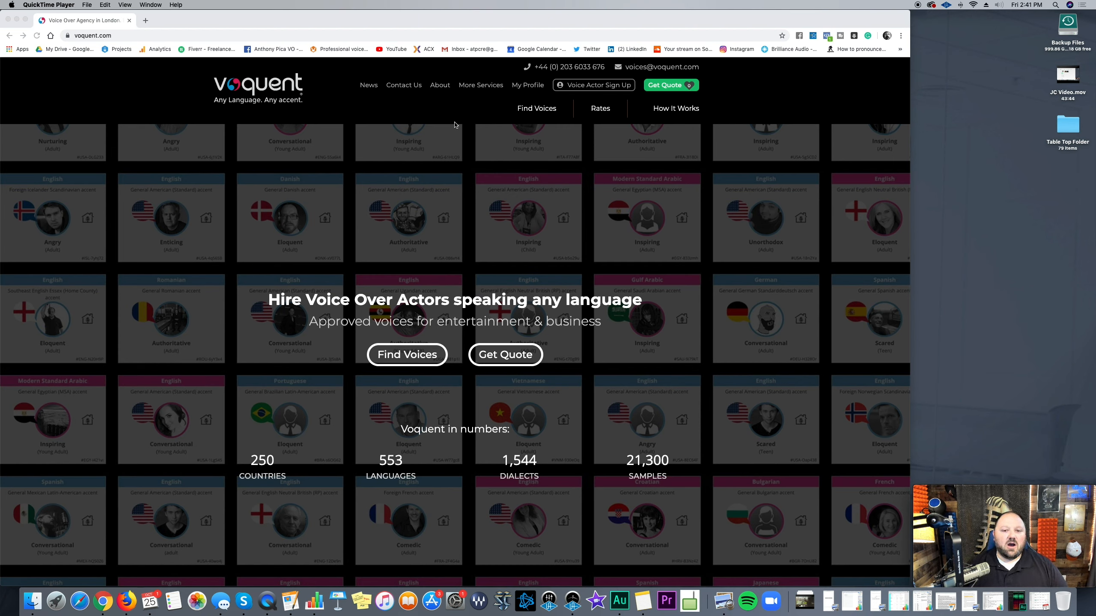
Step: Bring the Chrome window showing the Voquent voice-over homepage to the front
click(771, 107)
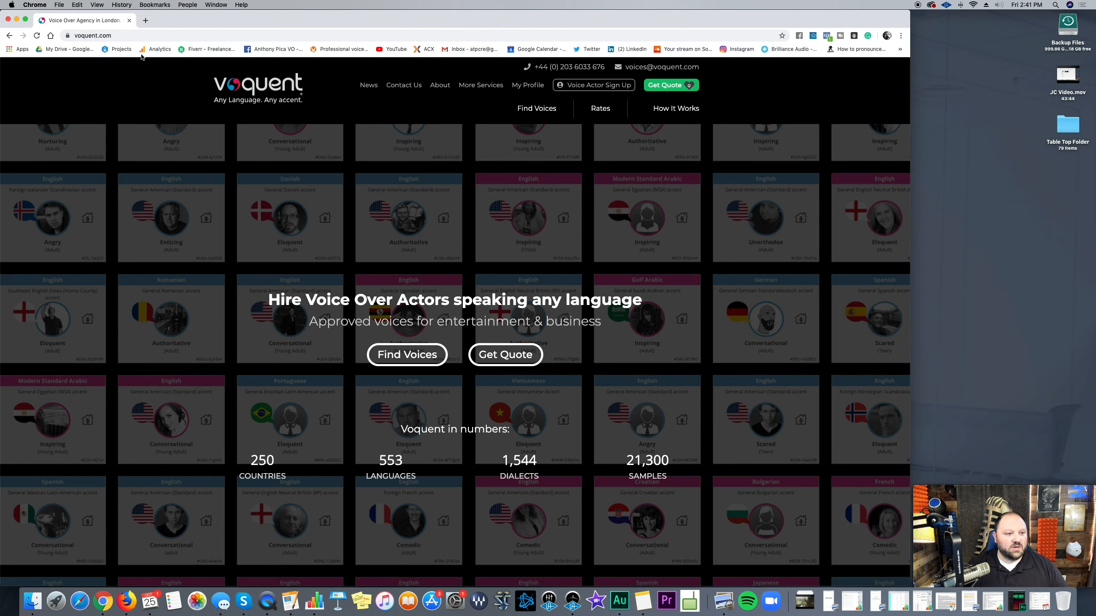
Step: Open the Voice Actor Sign Up form from the Voquent site header
click(590, 86)
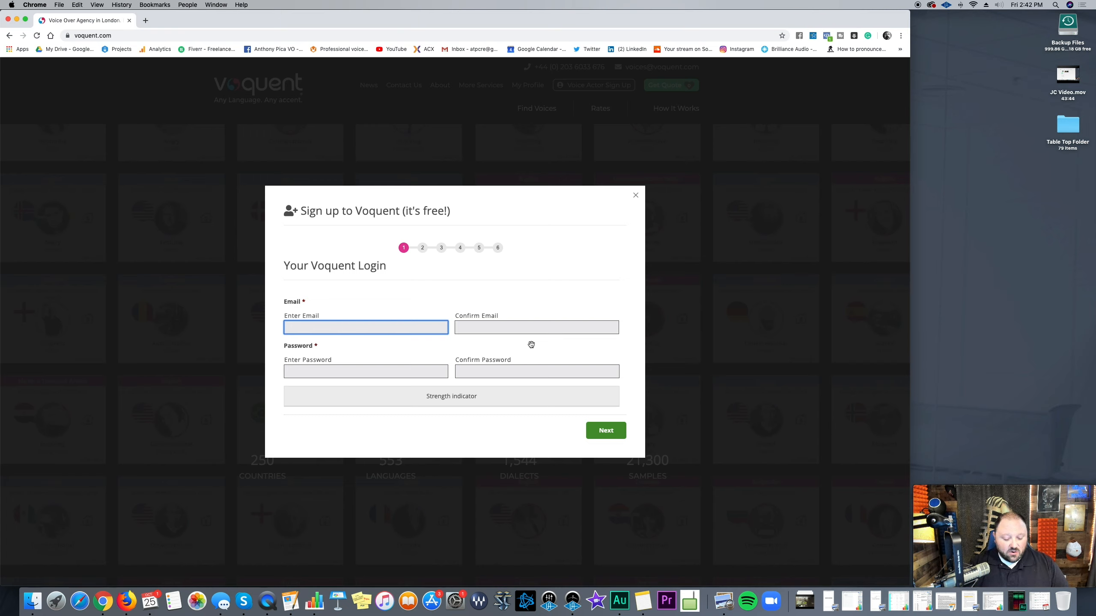
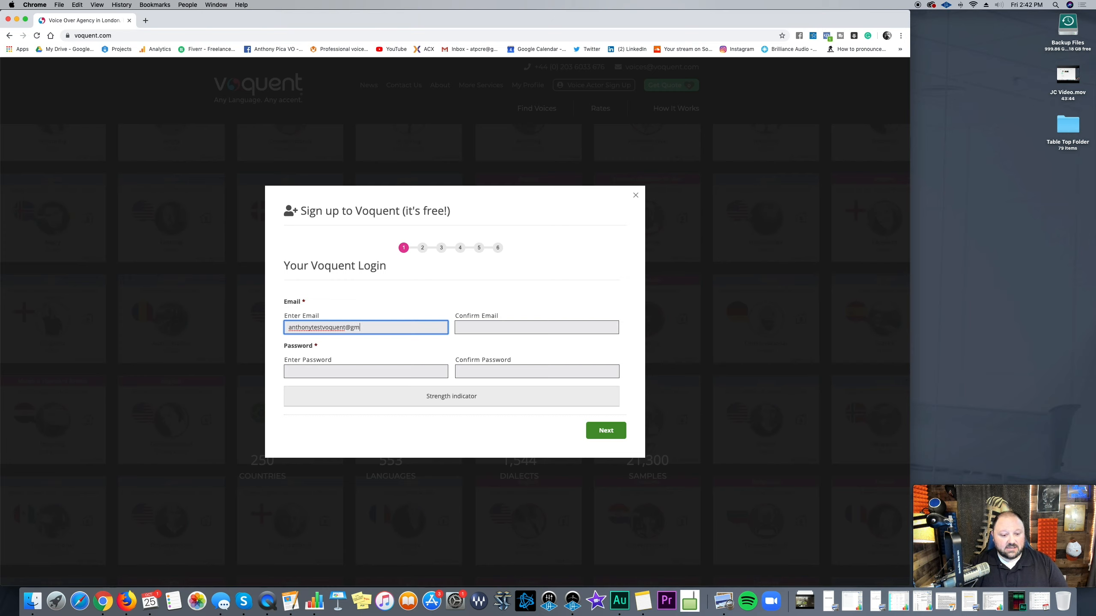
Step: Enter the account e-mail, its confirmation and the password twice on the login step
key(Tab)
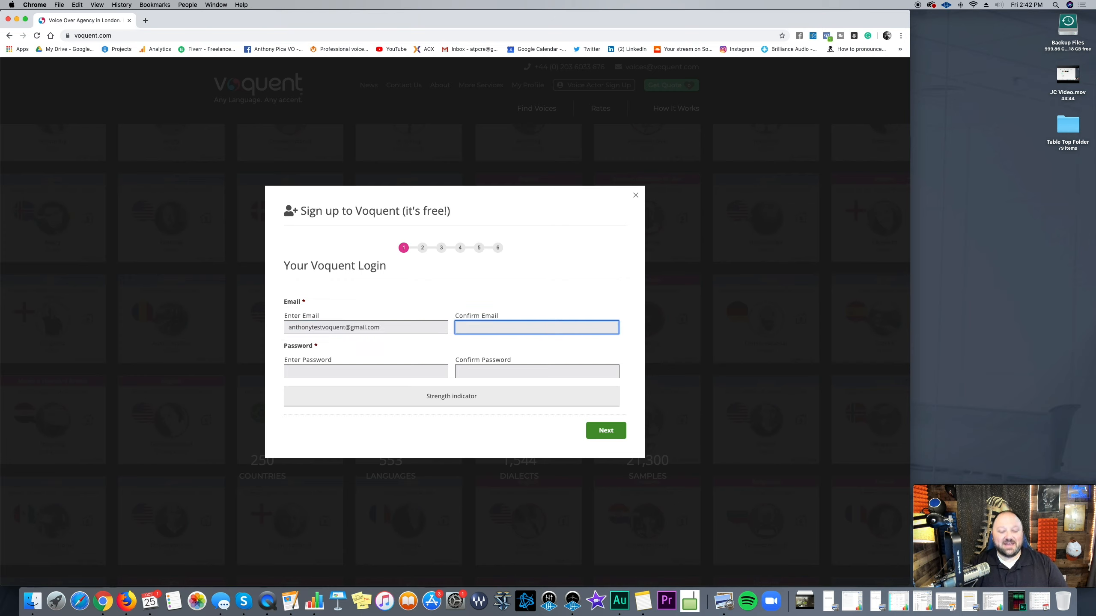
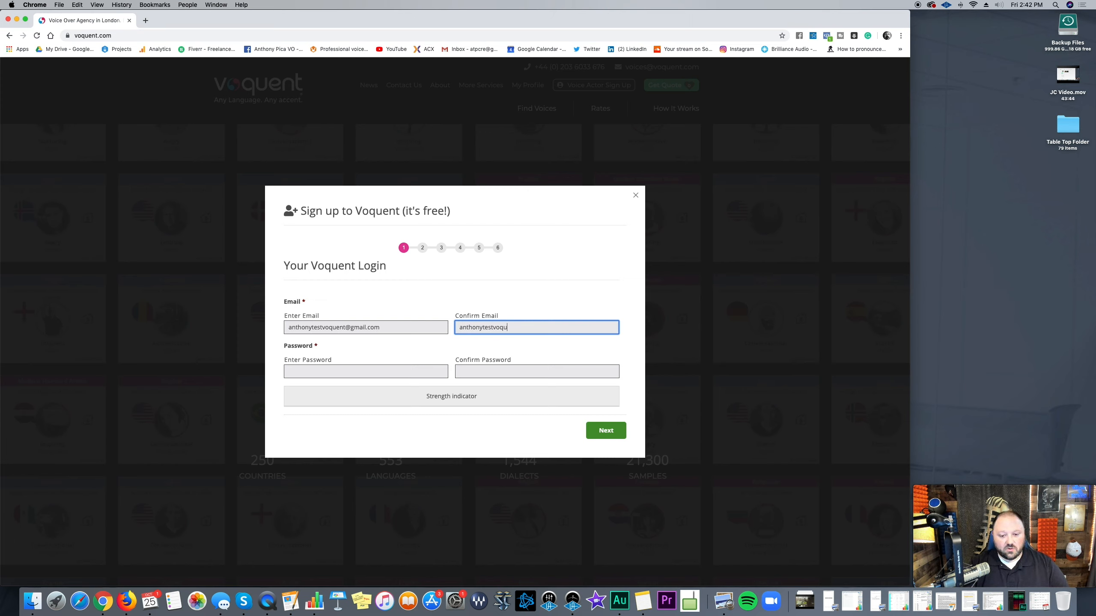
key(Tab)
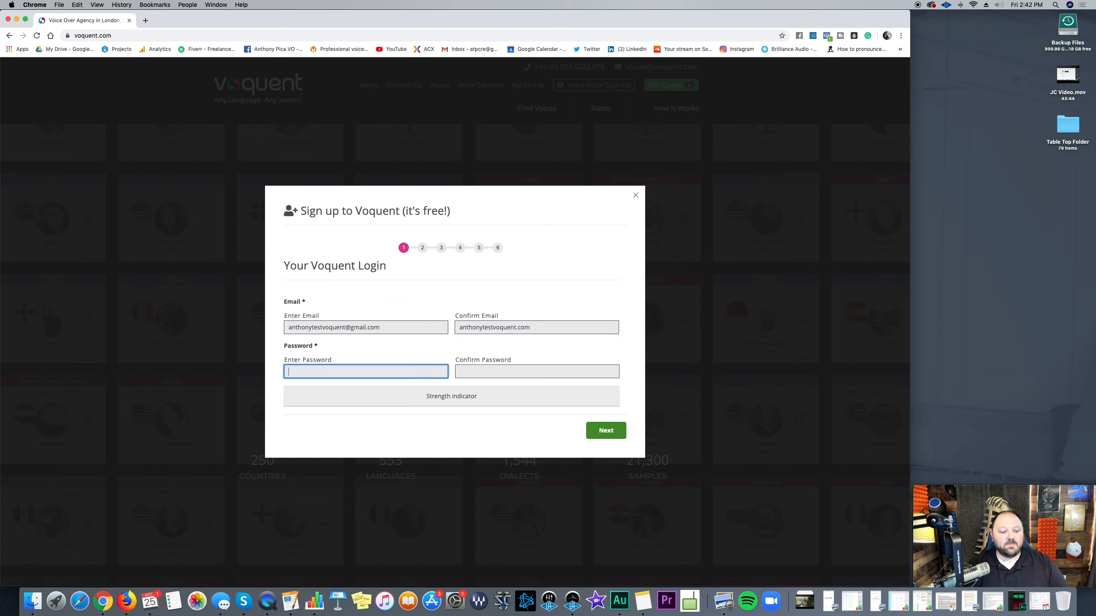
text(••••••••)
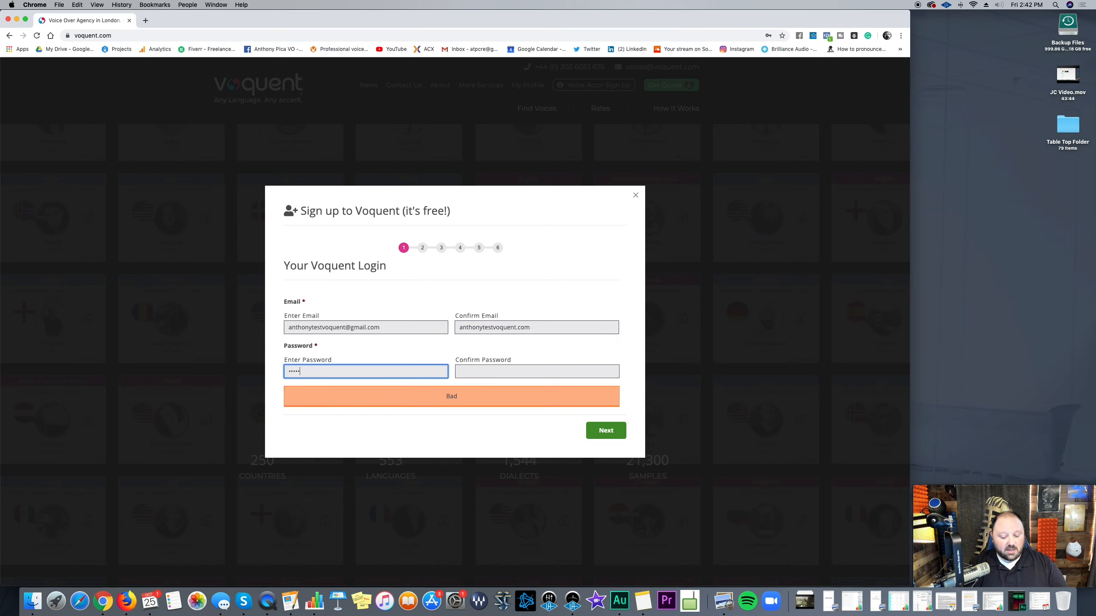
key(Tab)
text(••••••••)
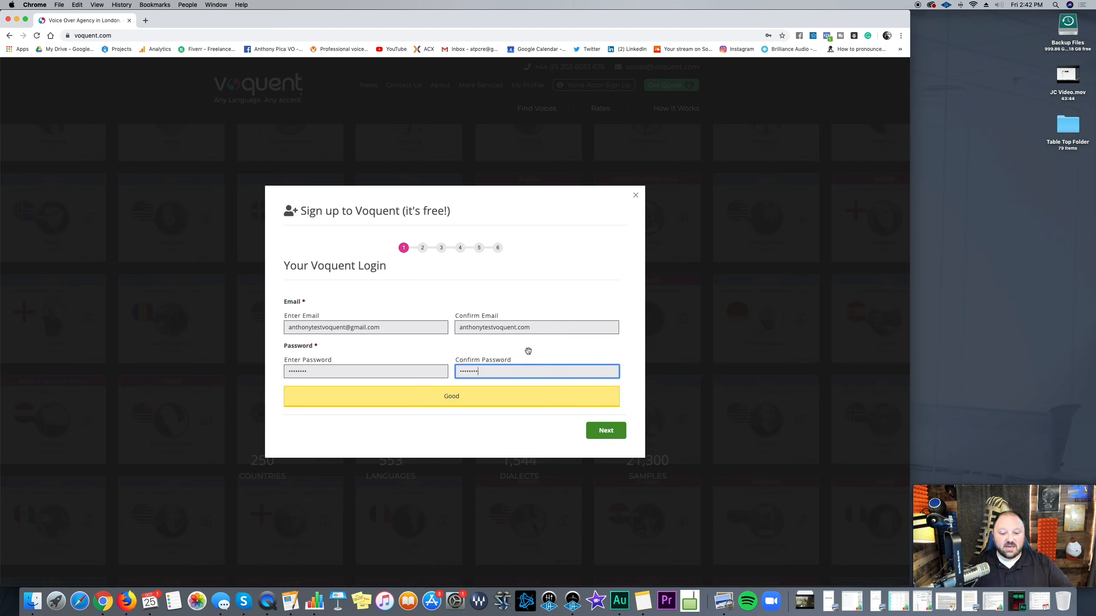
Step: Correct the mistyped confirmation e-mail so it matches, then submit the login step
click(518, 328)
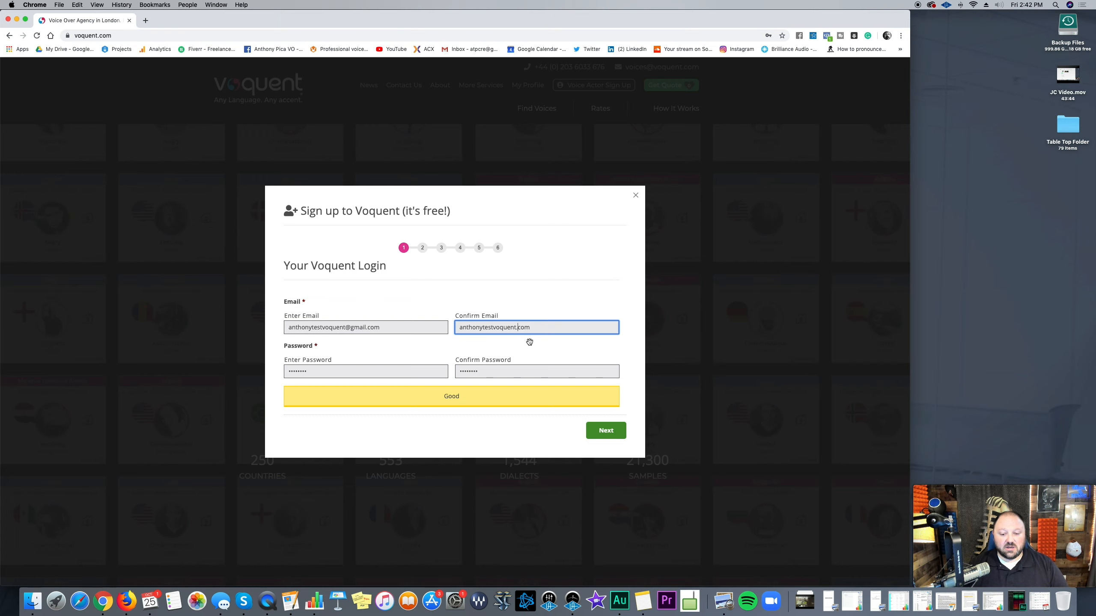
text(gmail)
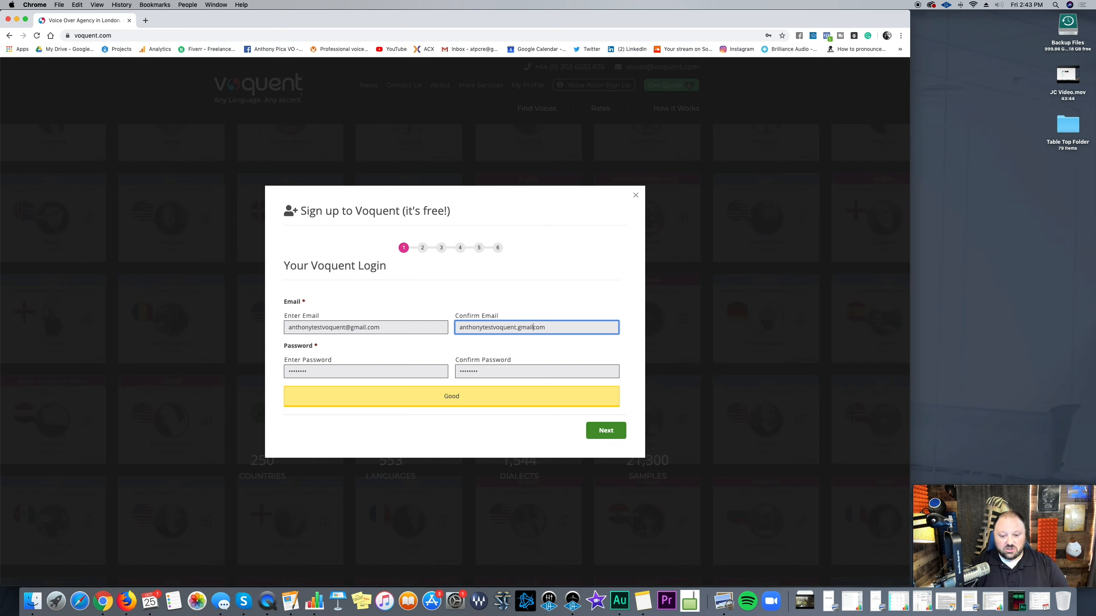
text(.)
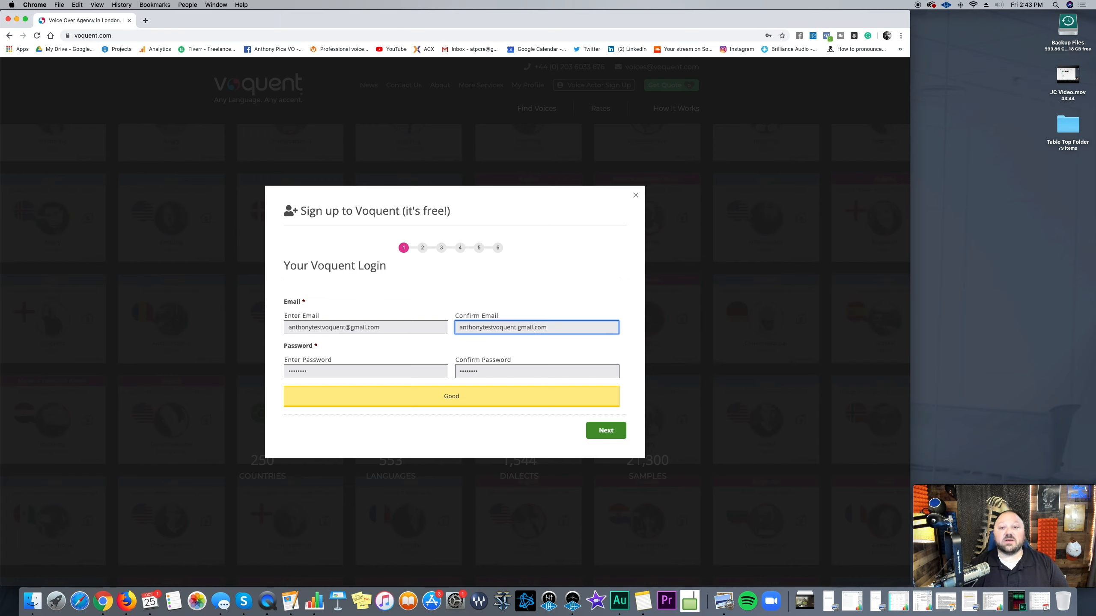
click(604, 429)
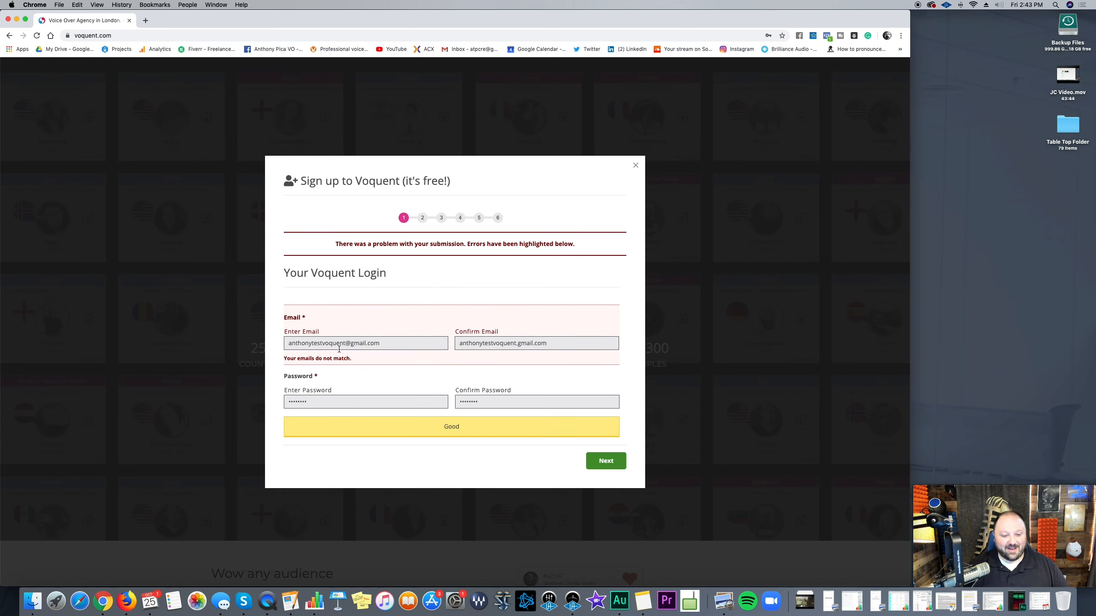
click(518, 344)
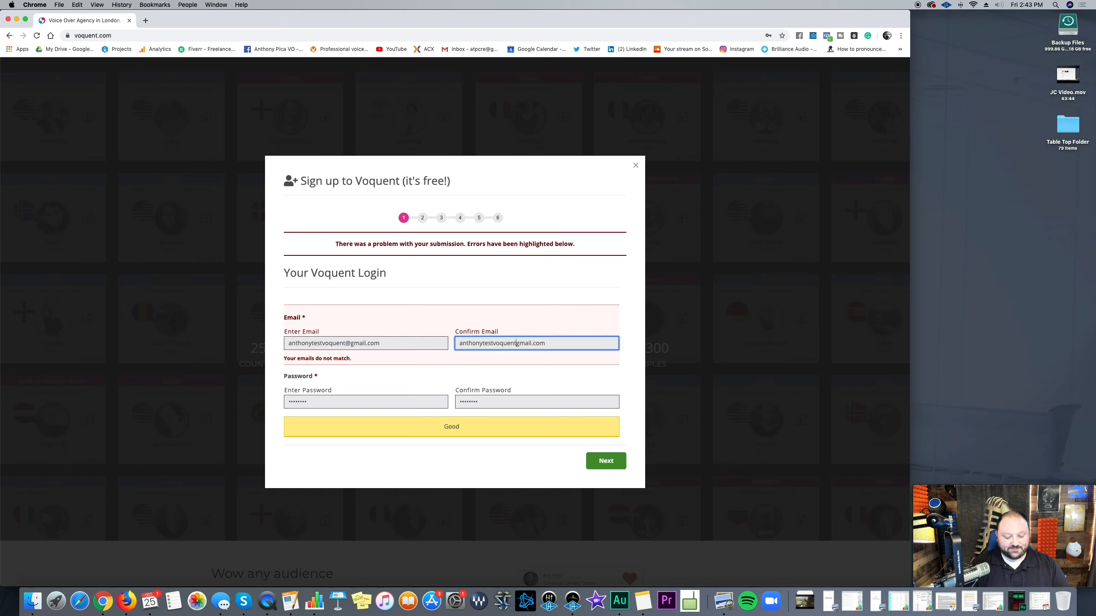
key(Delete)
text(@)
click(615, 463)
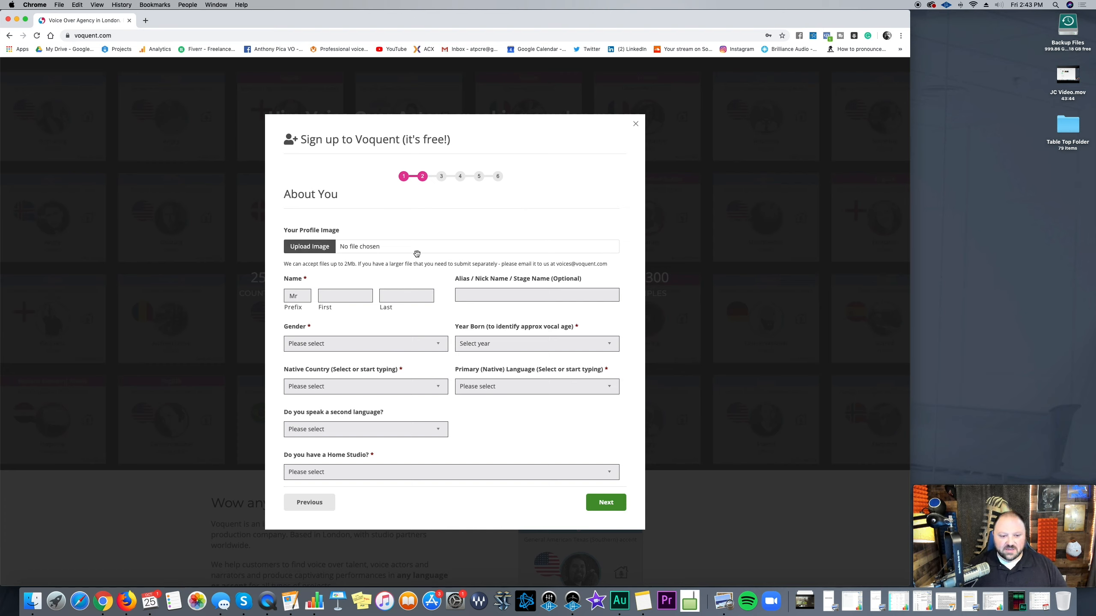
Step: Upload the profile JPEG from the Backup Files folder as the profile image
click(322, 246)
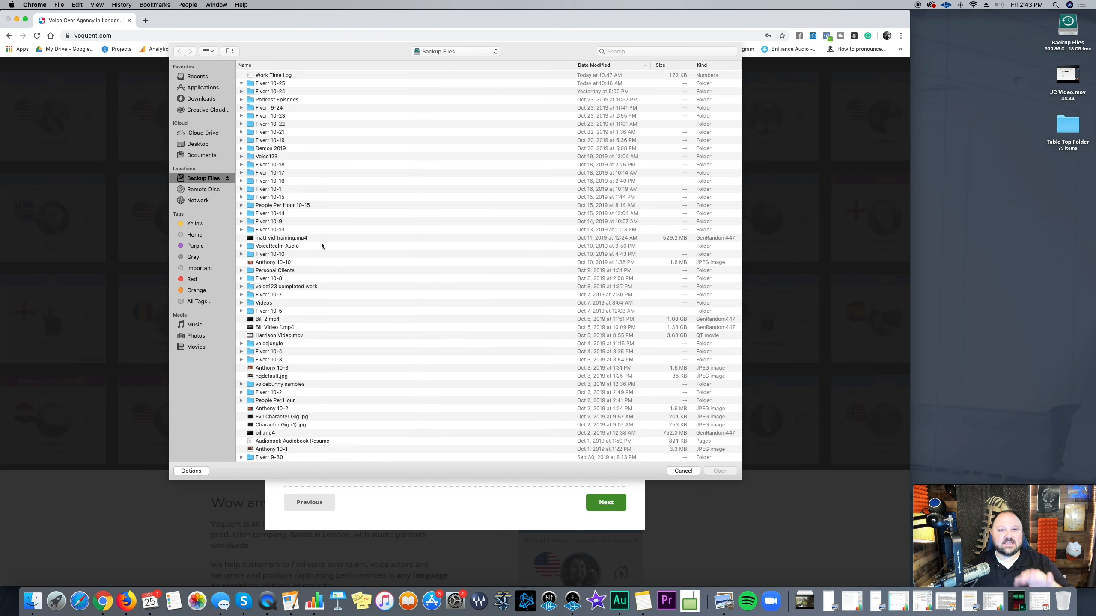
click(201, 178)
scroll(327, 204, down, 5)
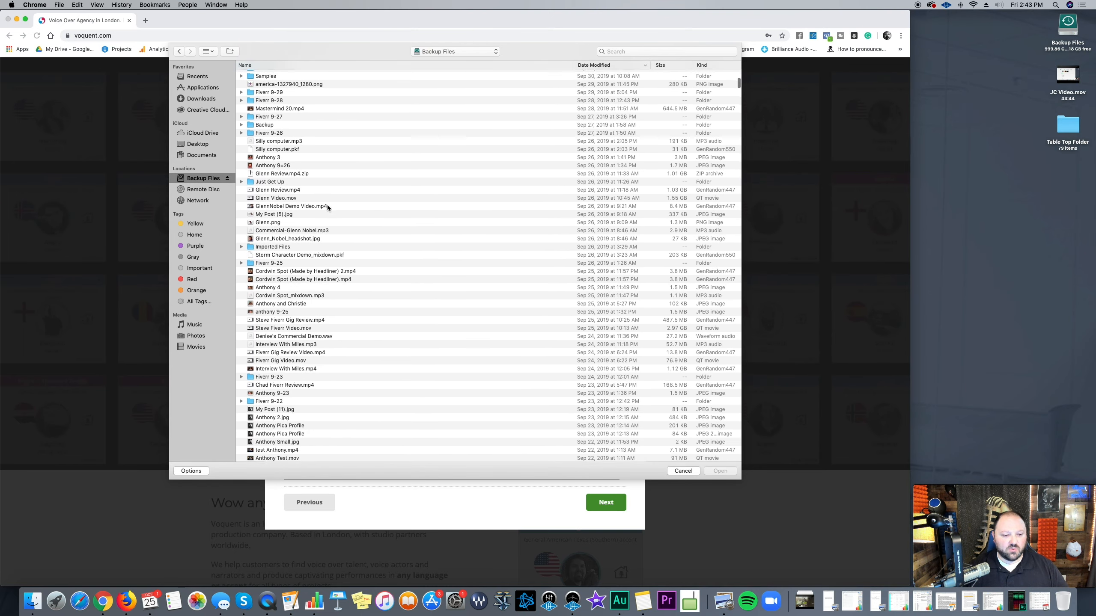
scroll(327, 205, down, 2)
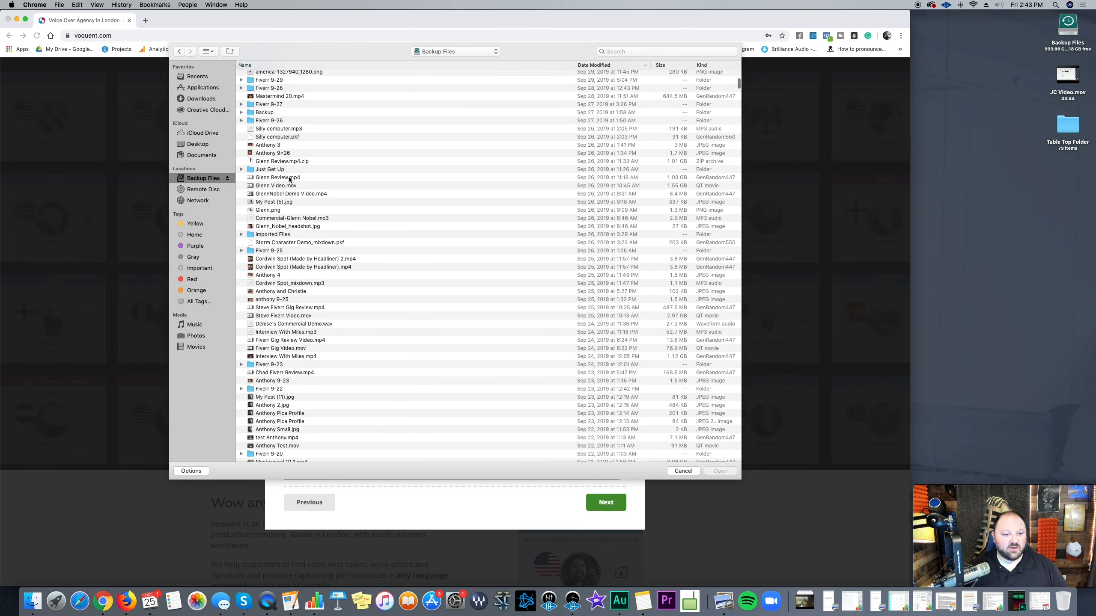
scroll(365, 269, down, 10)
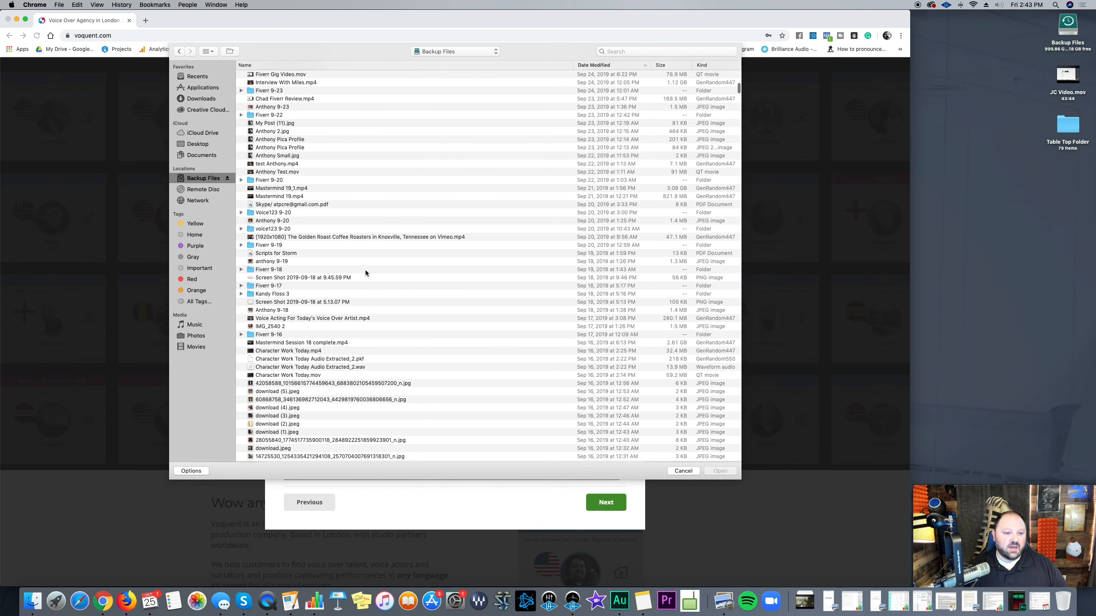
click(293, 140)
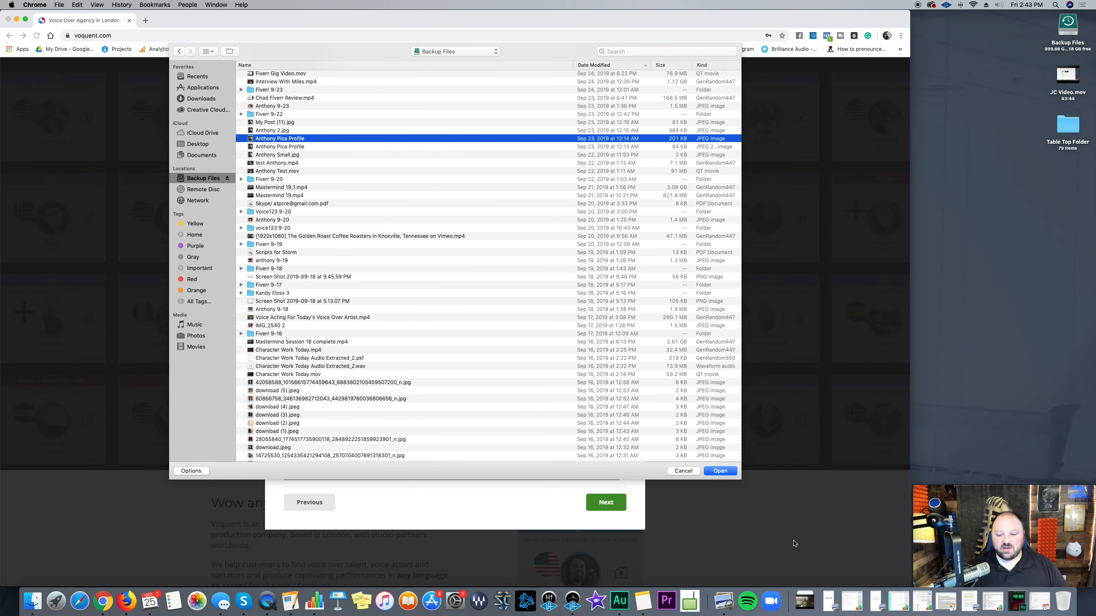
click(717, 470)
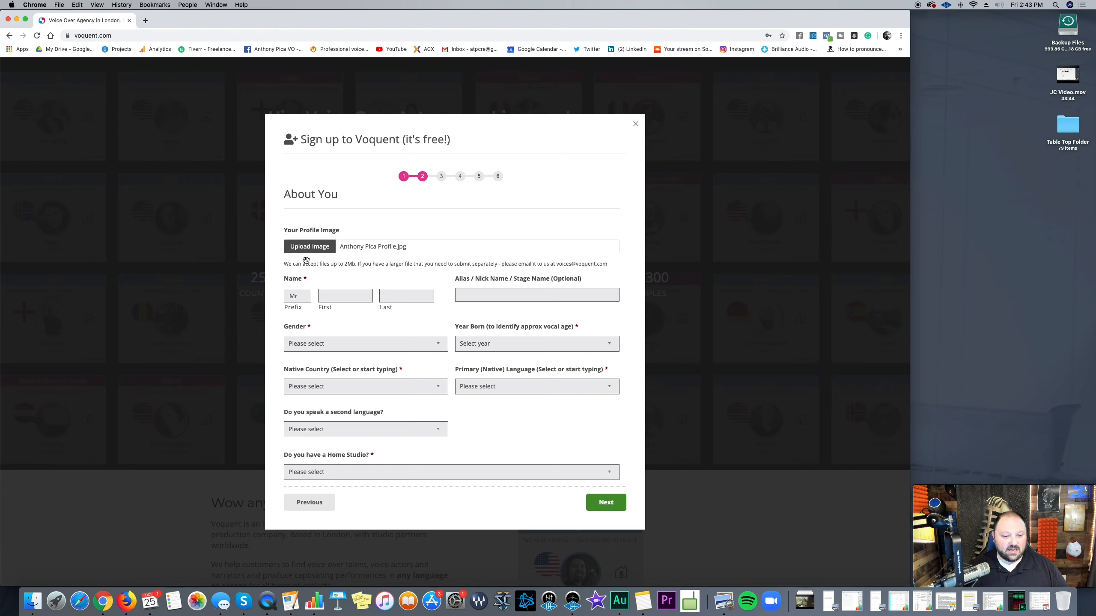
Step: Fill in the first name, last name and stage alias fields
click(342, 290)
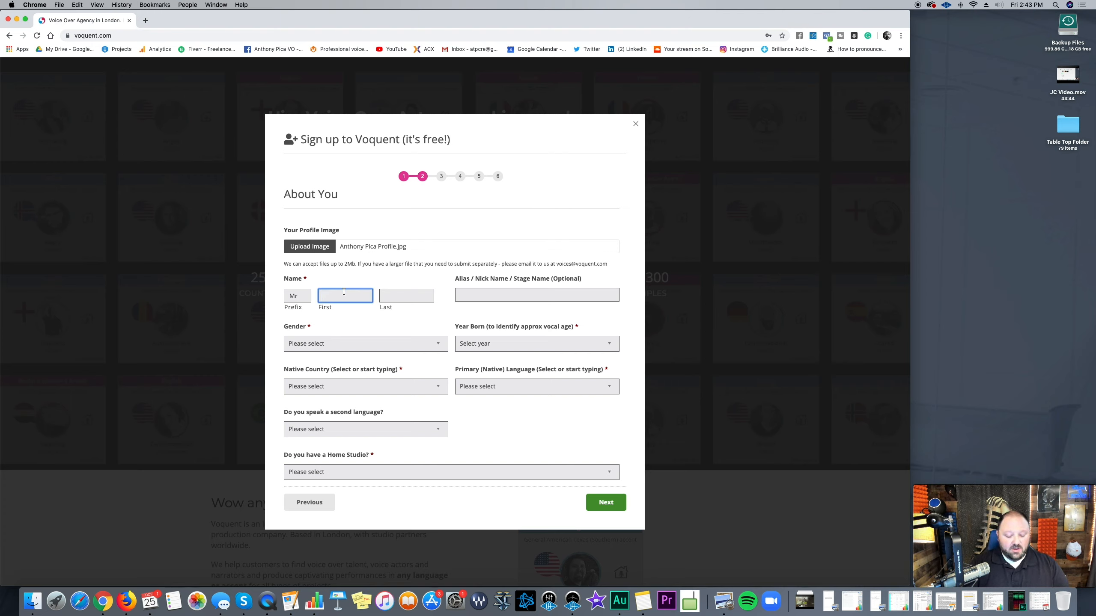
key(Tab)
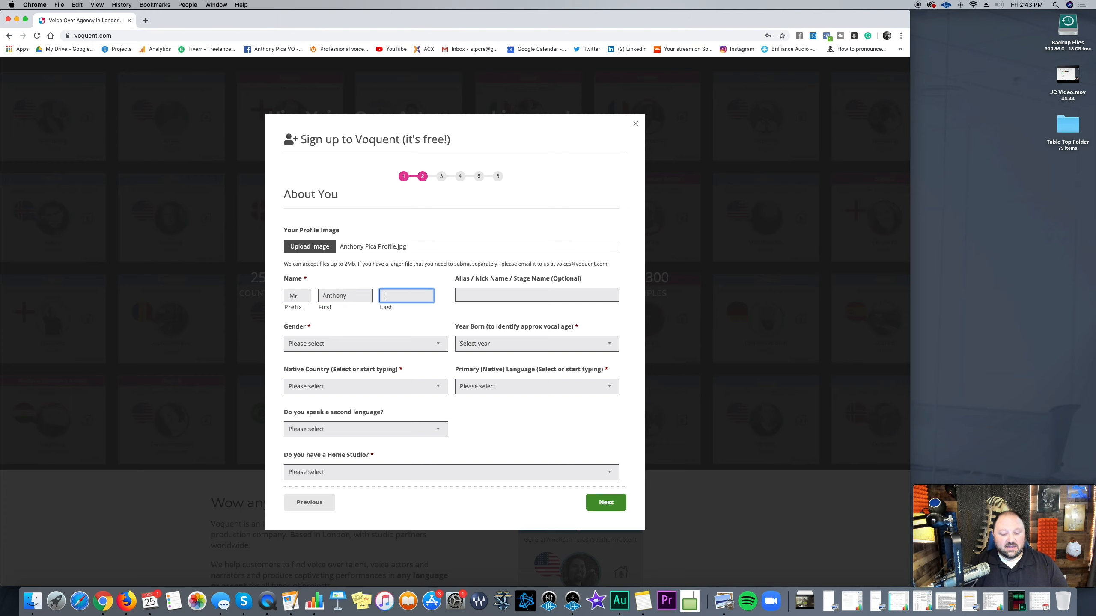
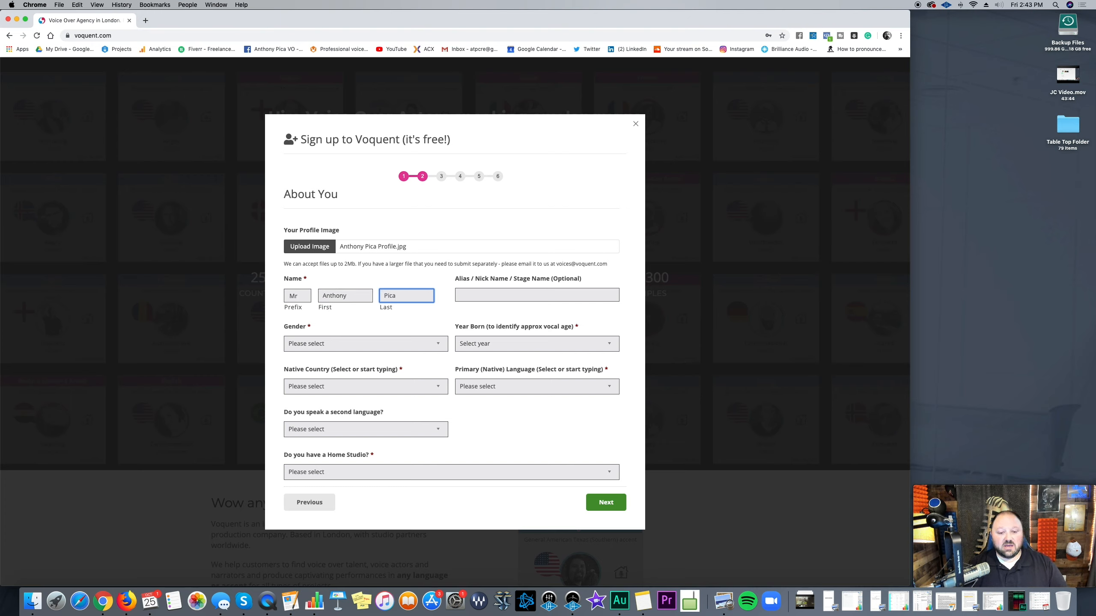
key(Tab)
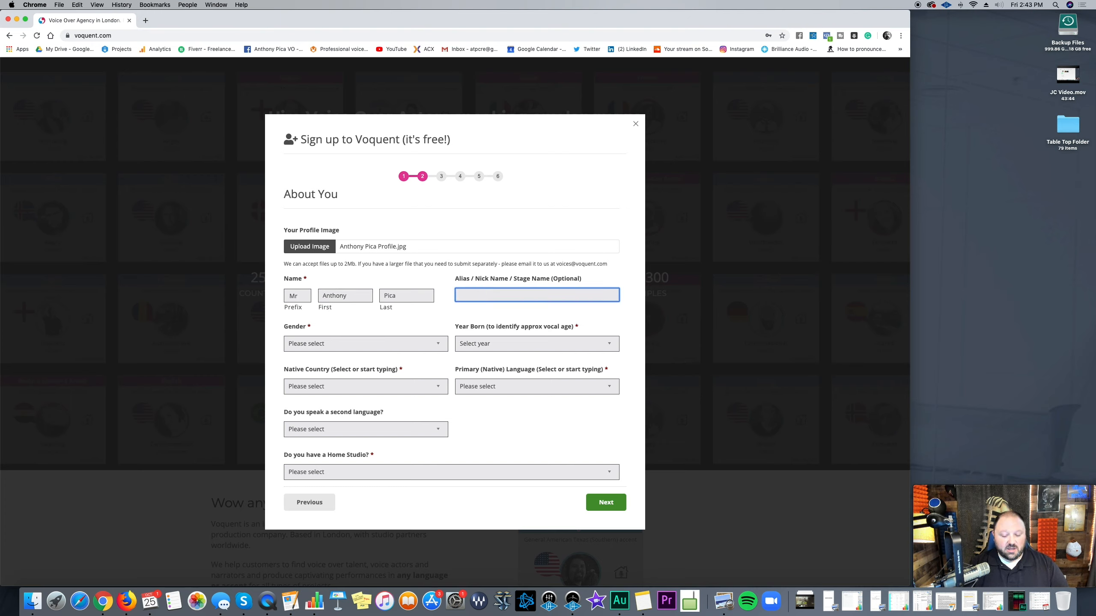
text(To)
key(BackSpace)
key(BackSpace)
text(Jop)
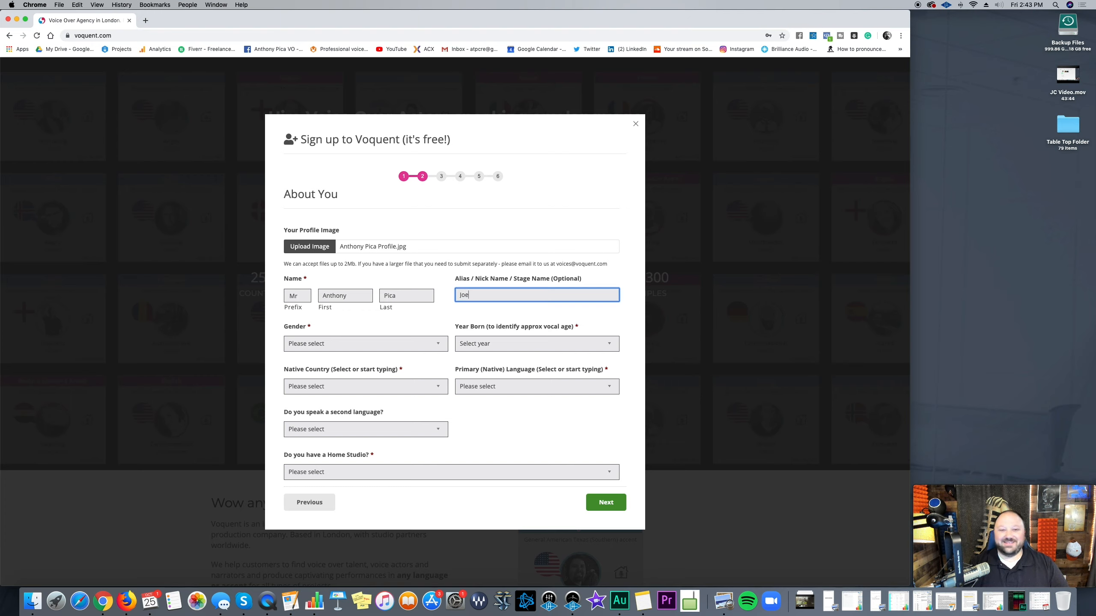
Step: Set gender to Male and birth year to 1981, correcting an initial 1982 pick
click(330, 349)
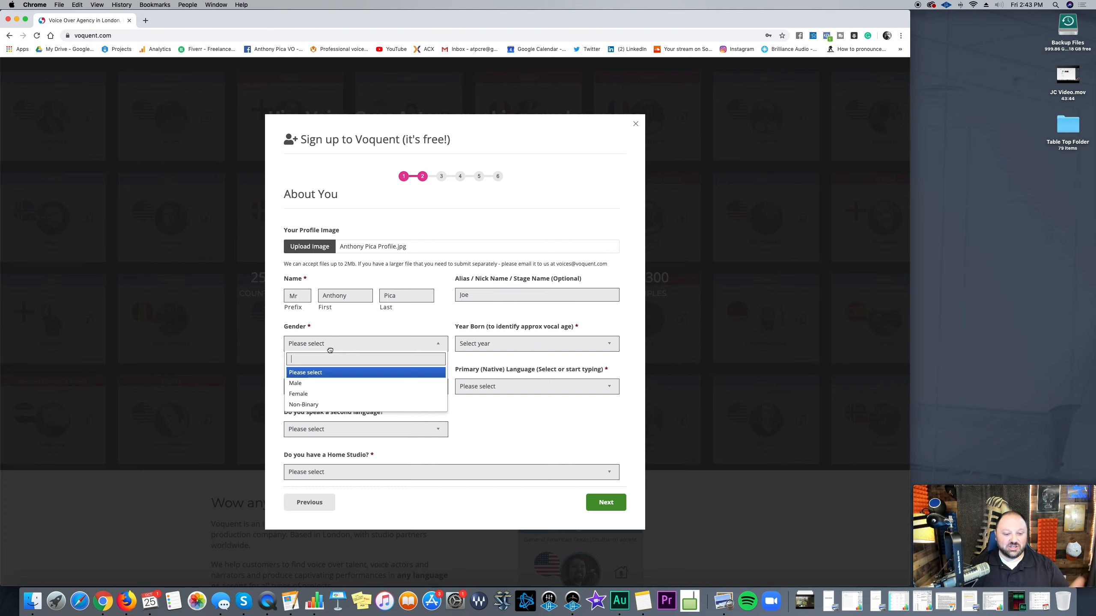
click(331, 390)
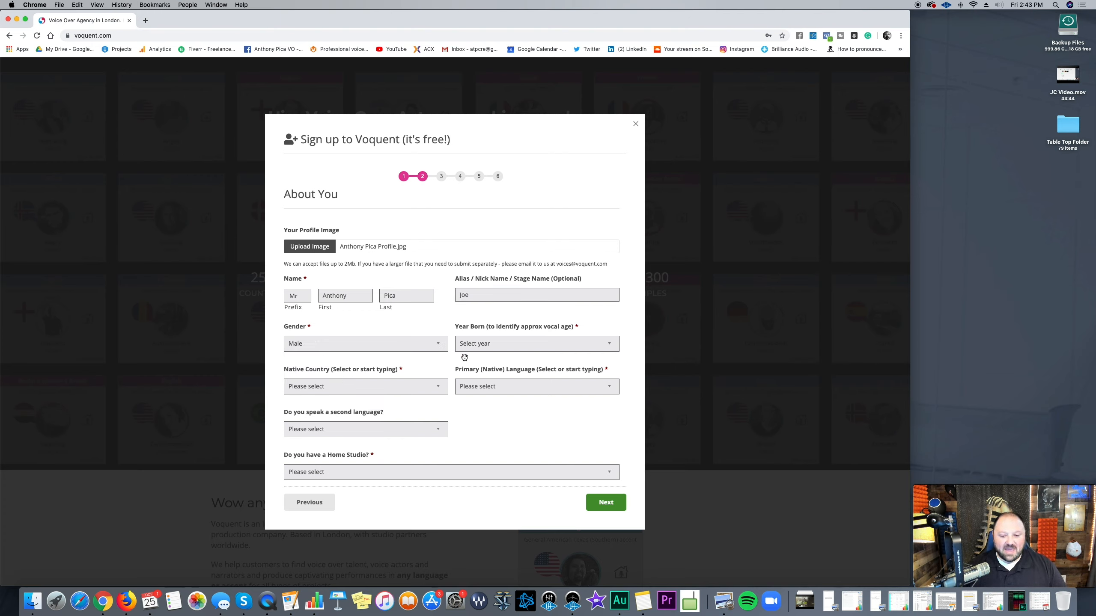
click(492, 350)
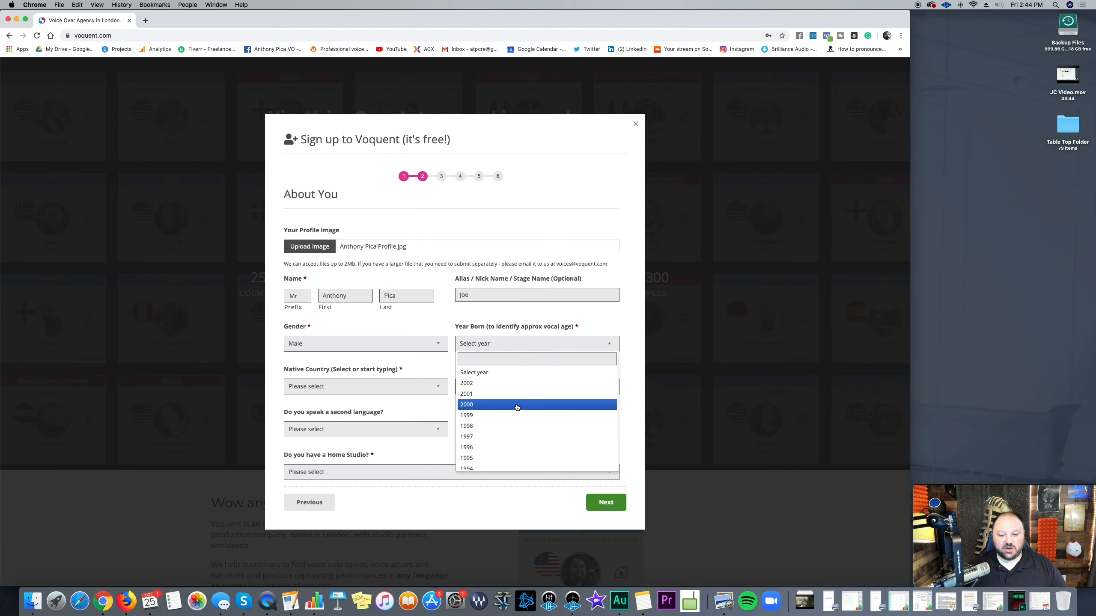
scroll(540, 461, down, 8)
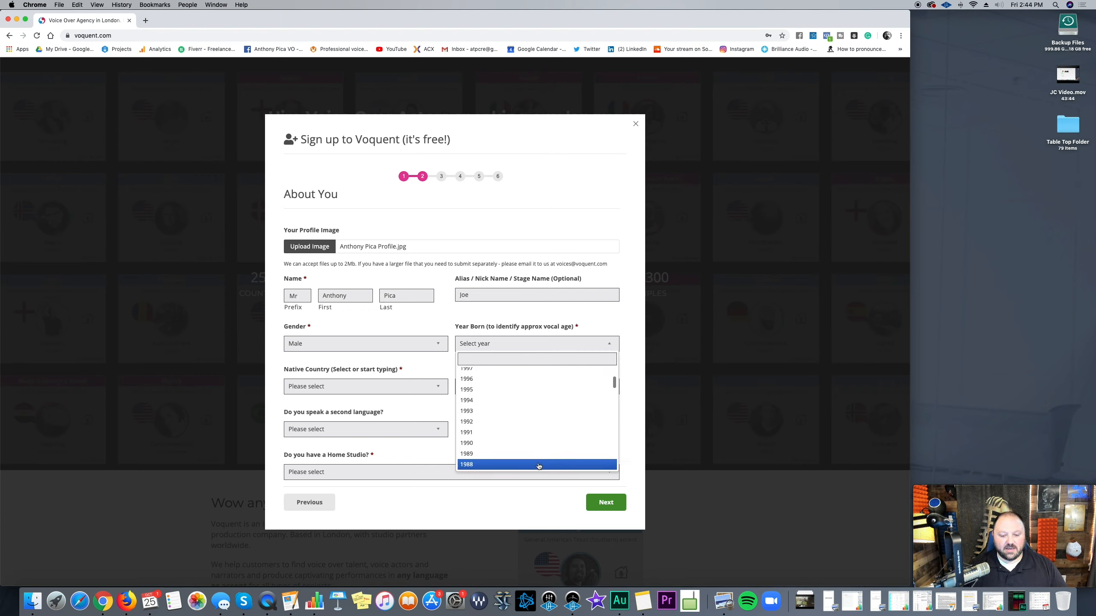
scroll(539, 398, up, 2)
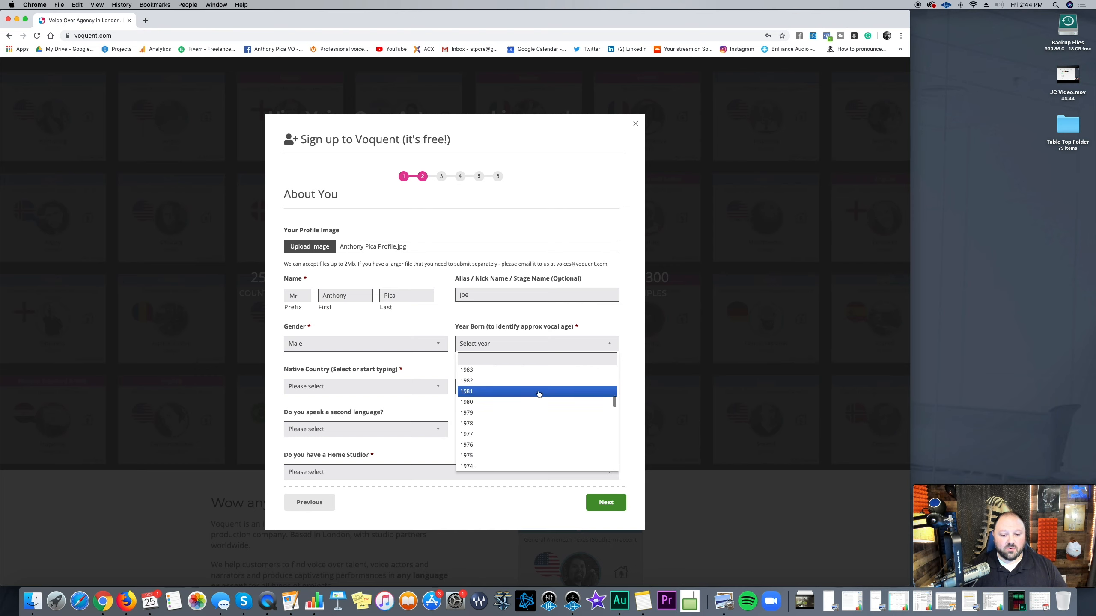
click(538, 393)
click(501, 352)
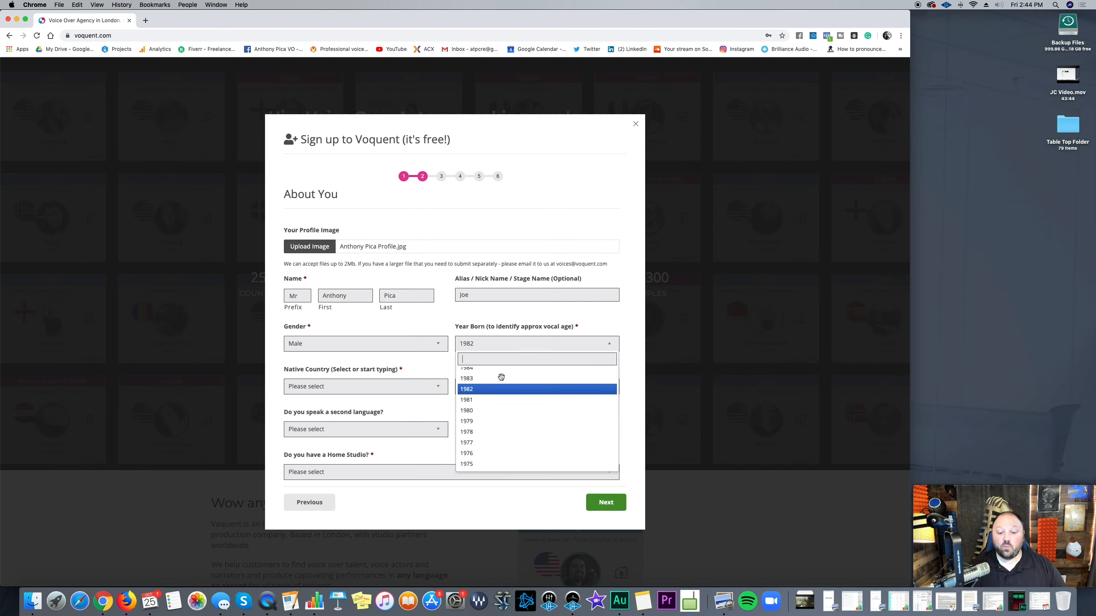
click(502, 397)
Step: Choose United States - Virginia as the native country
click(400, 392)
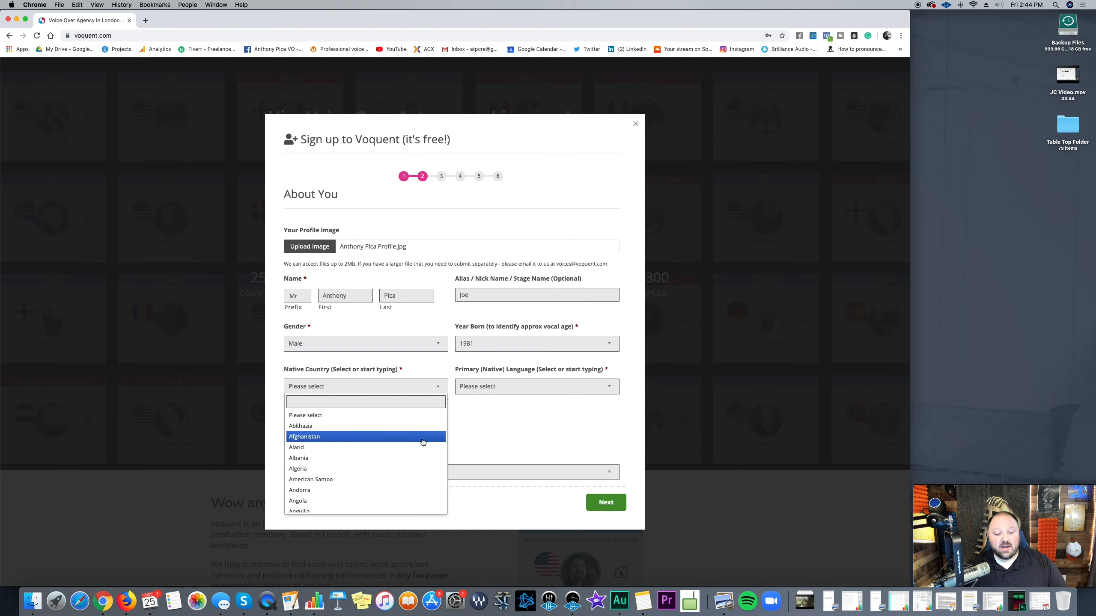
scroll(422, 444, down, 2)
scroll(423, 445, down, 20)
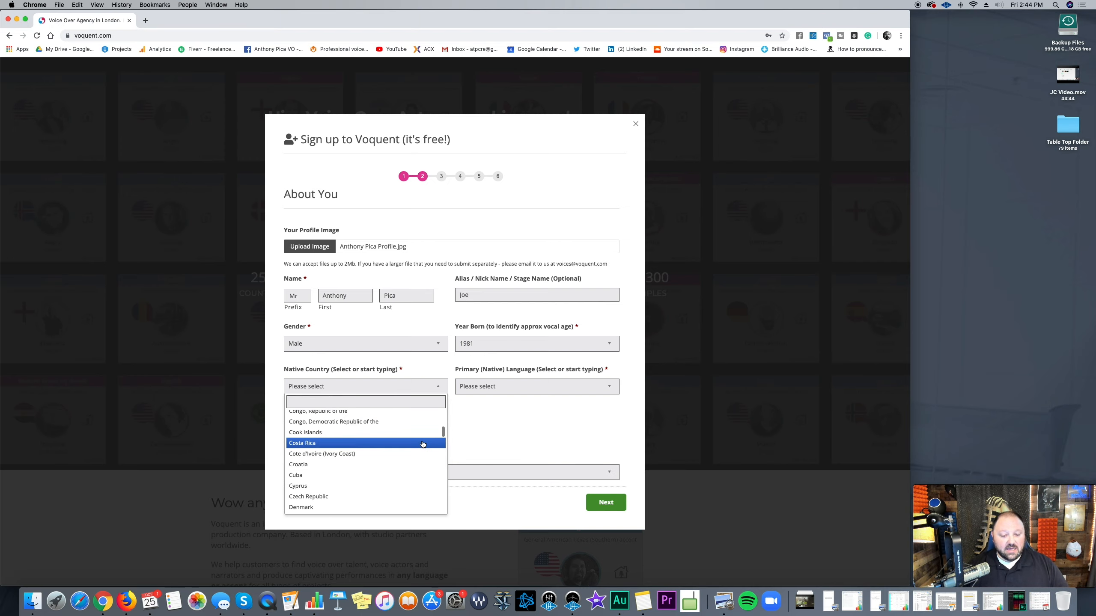
scroll(423, 444, down, 20)
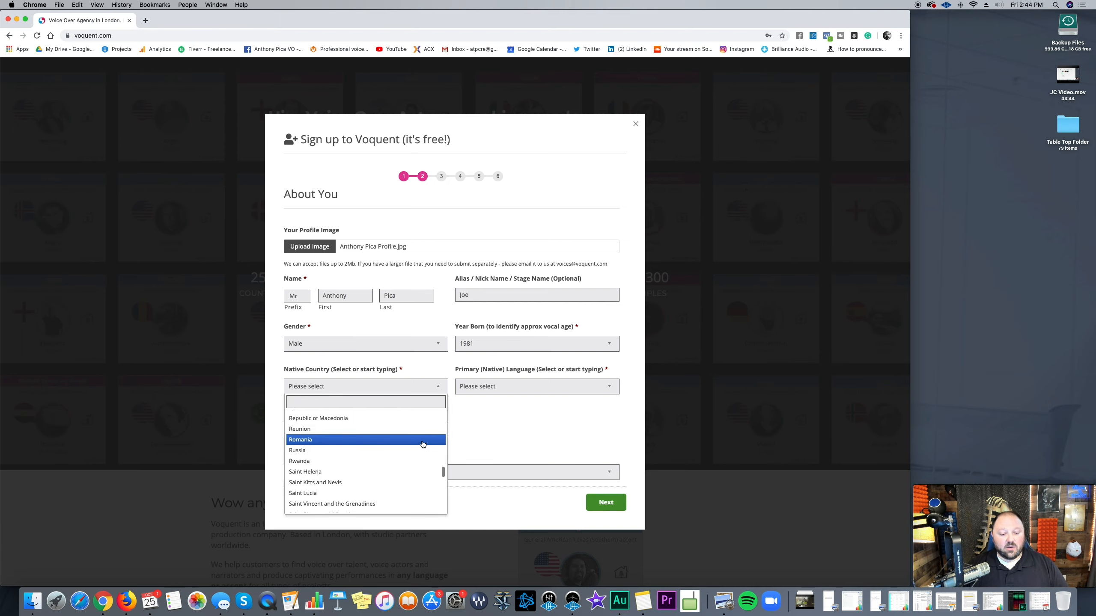
scroll(422, 445, down, 10)
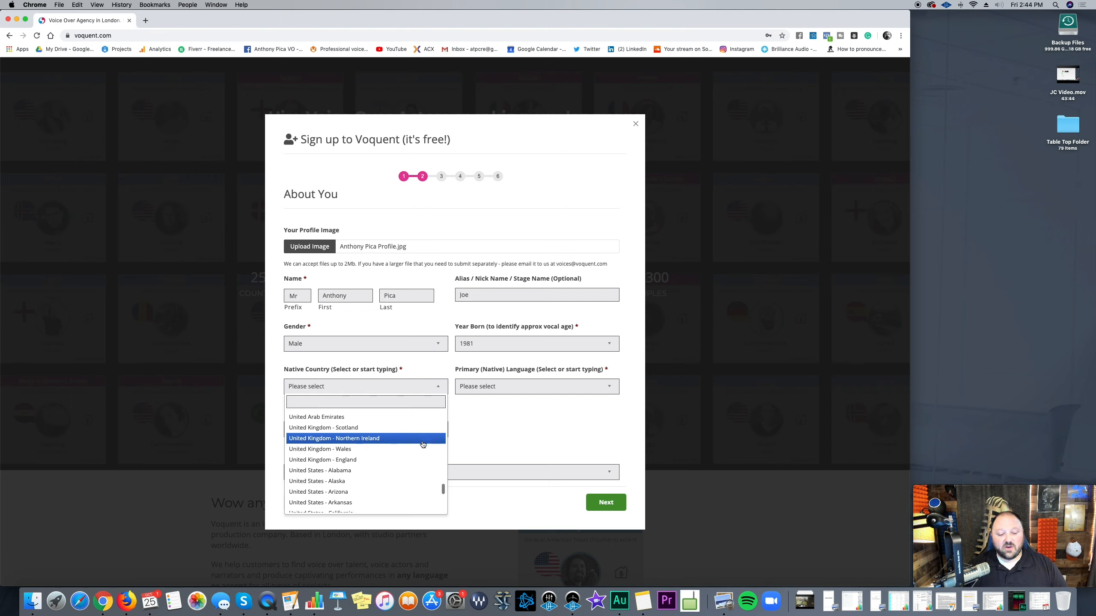
scroll(422, 445, up, 6)
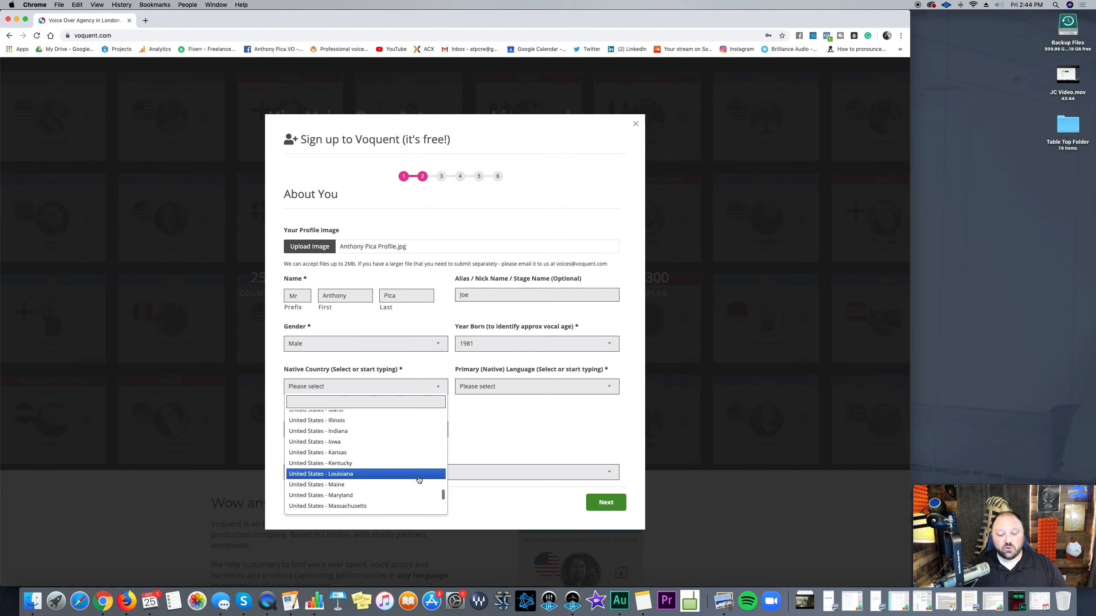
scroll(415, 466, up, 2)
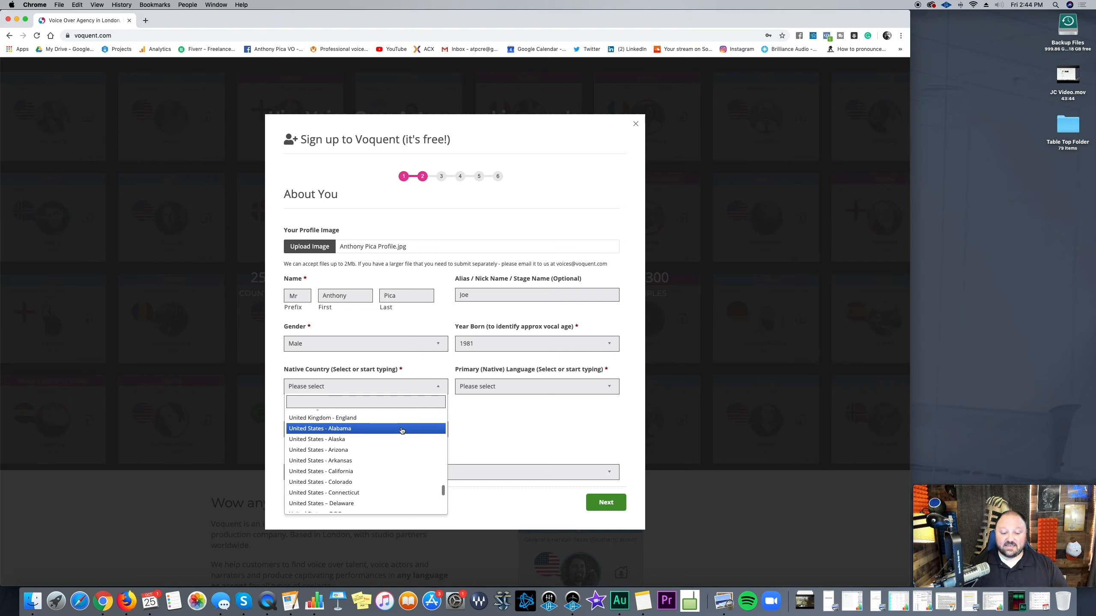
scroll(401, 430, down, 5)
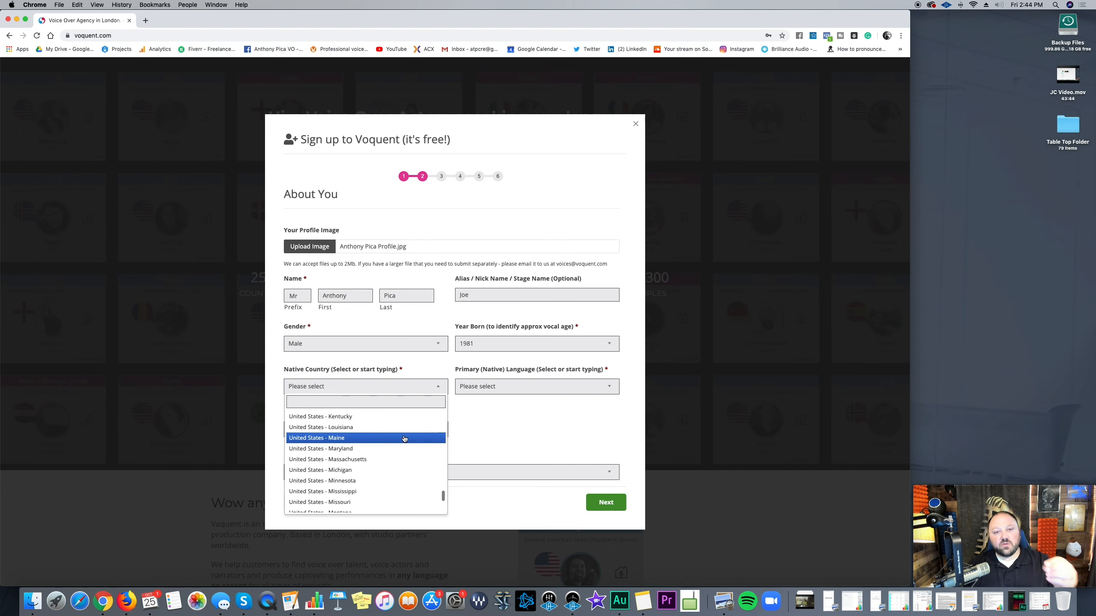
scroll(404, 439, down, 3)
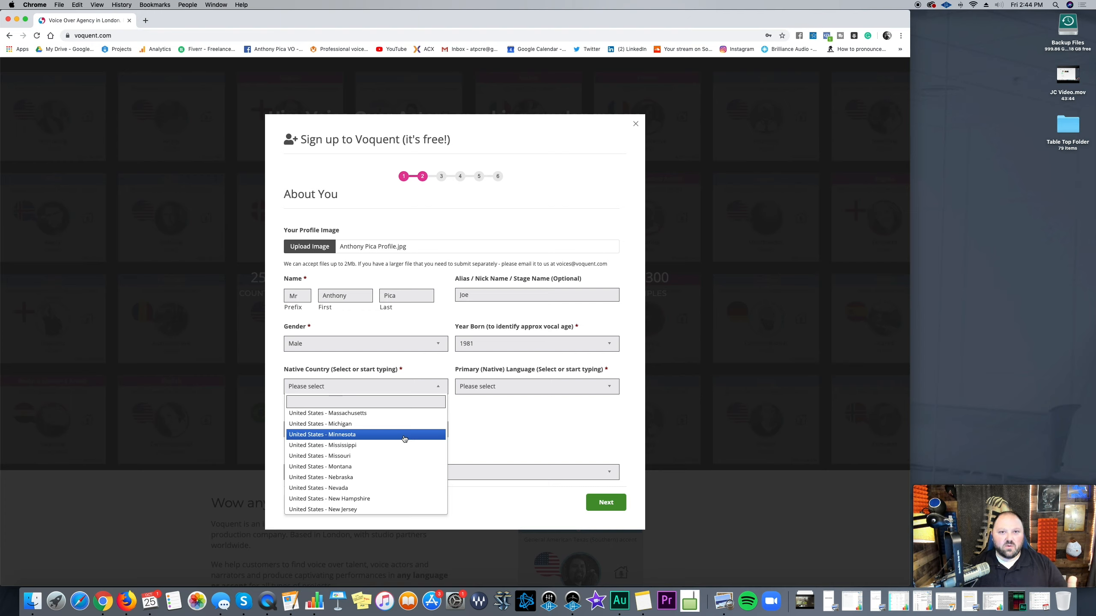
scroll(404, 439, up, 1)
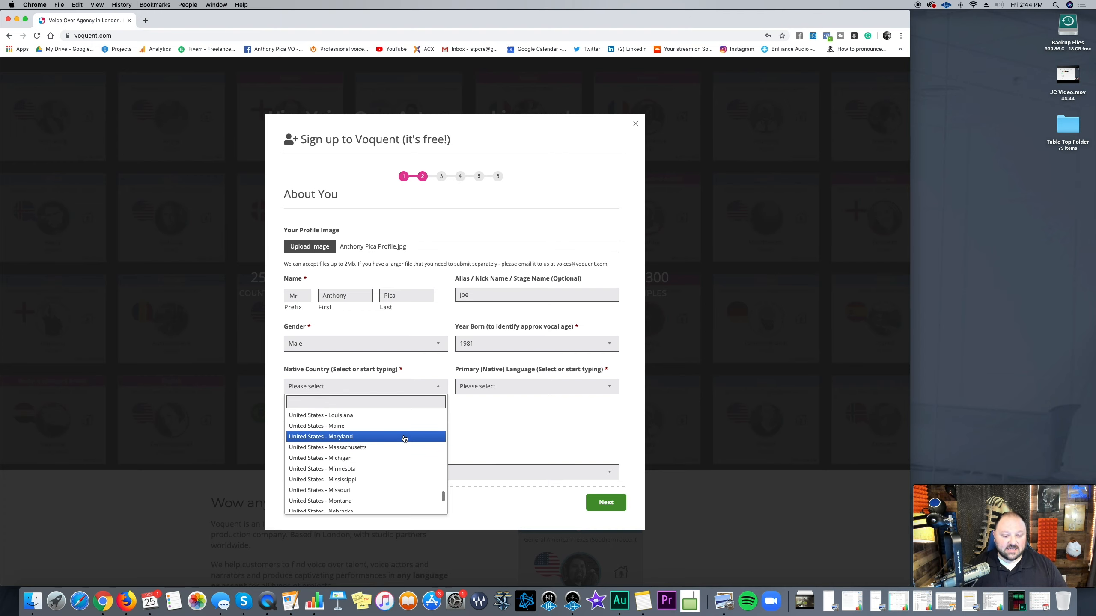
scroll(404, 438, down, 5)
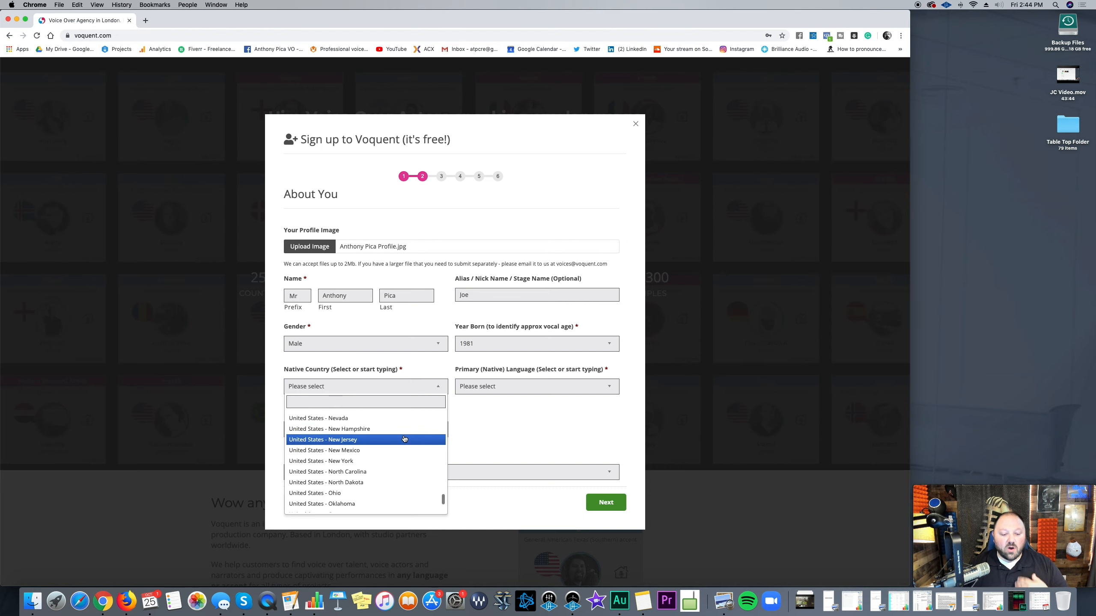
scroll(404, 439, down, 4)
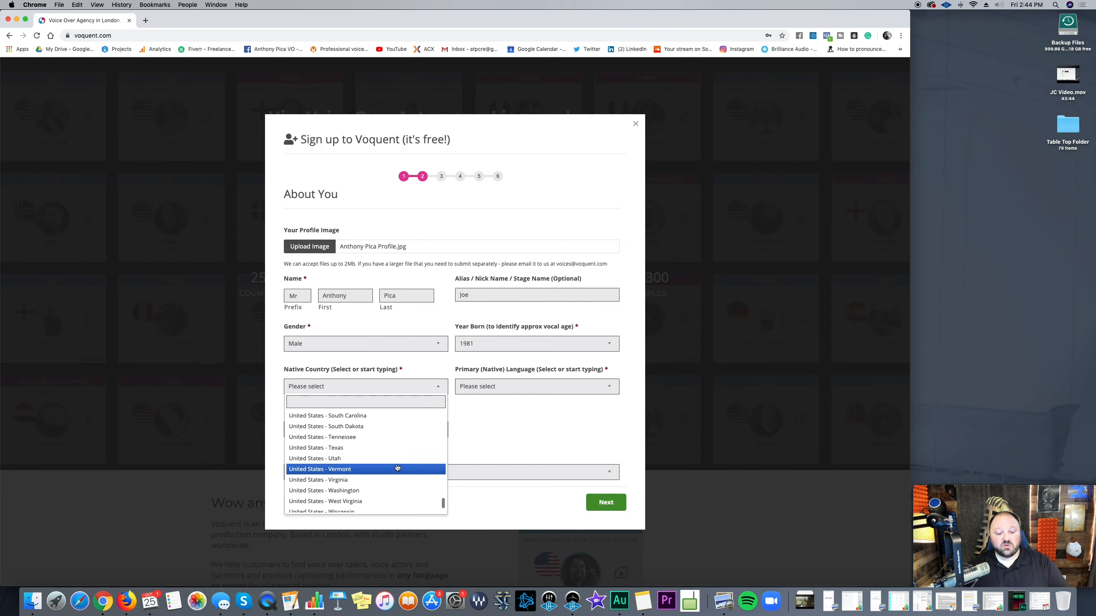
click(396, 478)
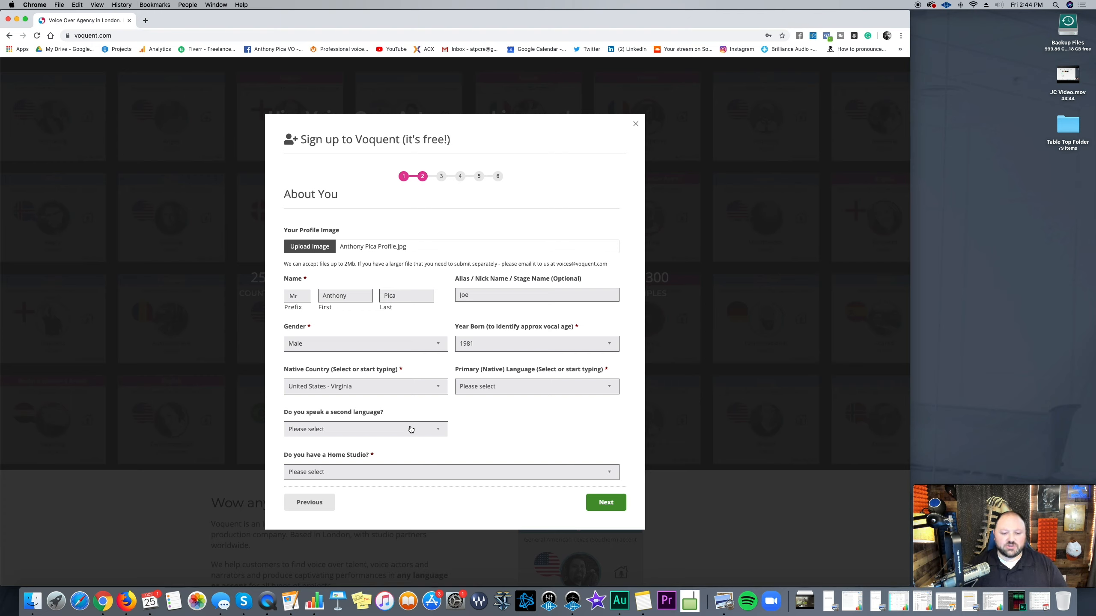
click(512, 393)
Step: Search 'engl' in Primary Language and select English
scroll(545, 449, down, 3)
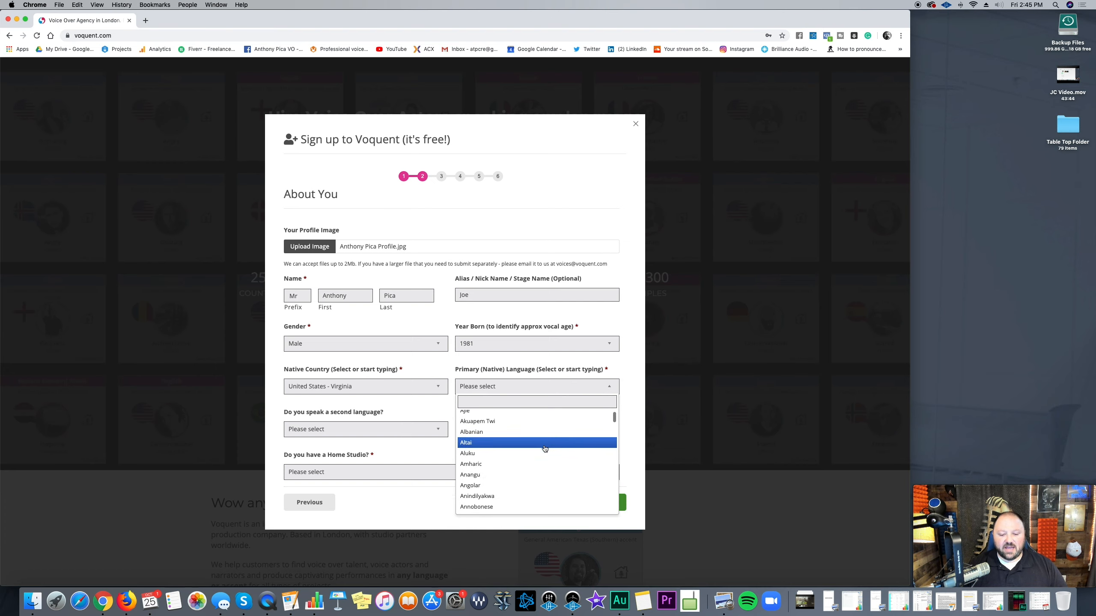
scroll(544, 449, up, 3)
click(509, 391)
click(508, 390)
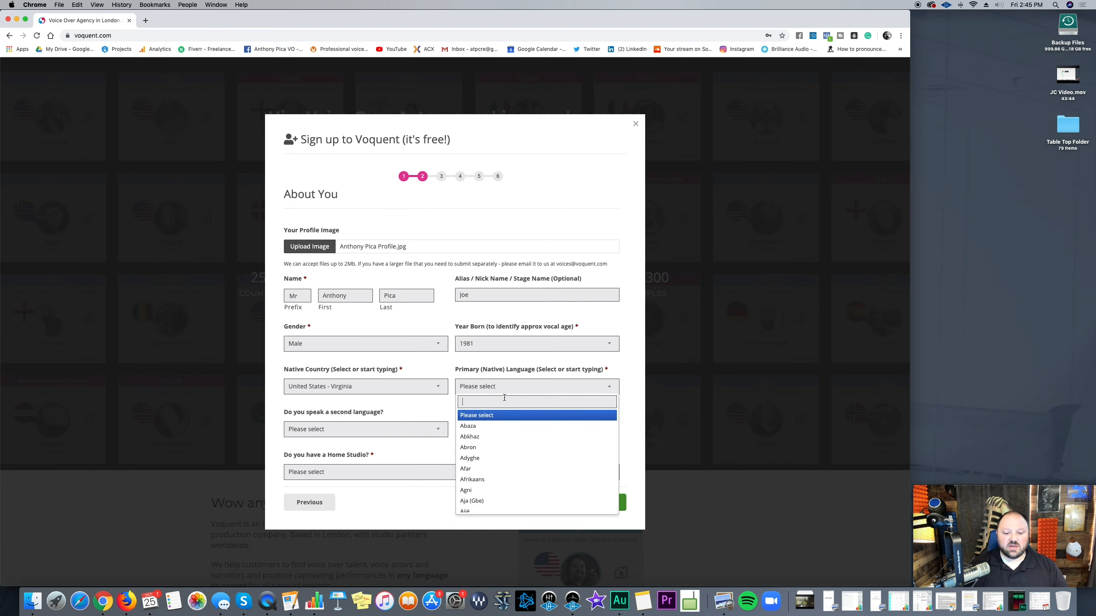
text(engl)
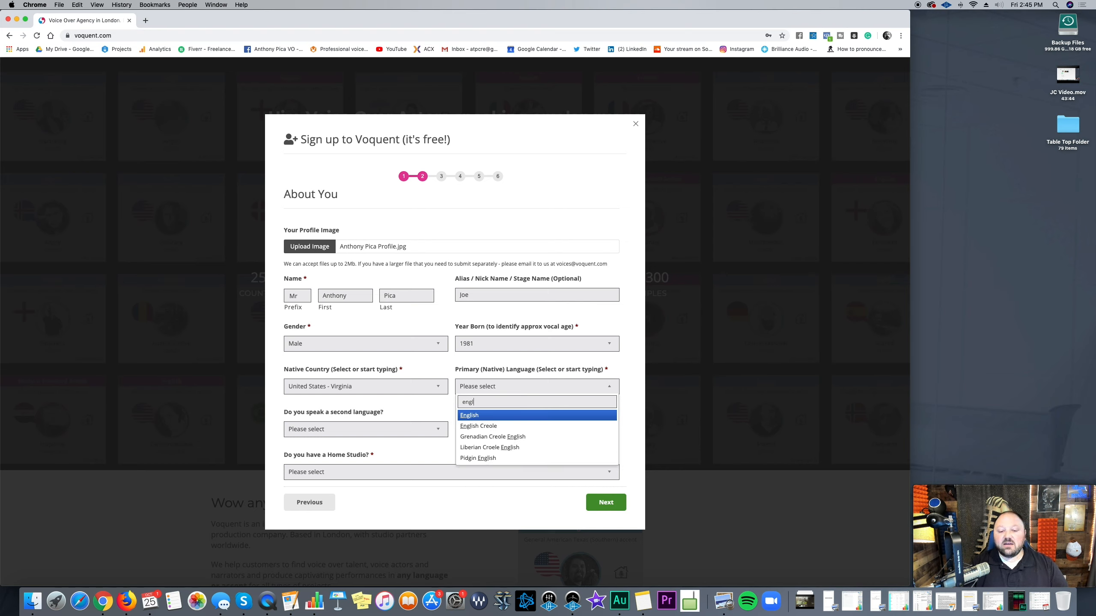
click(498, 417)
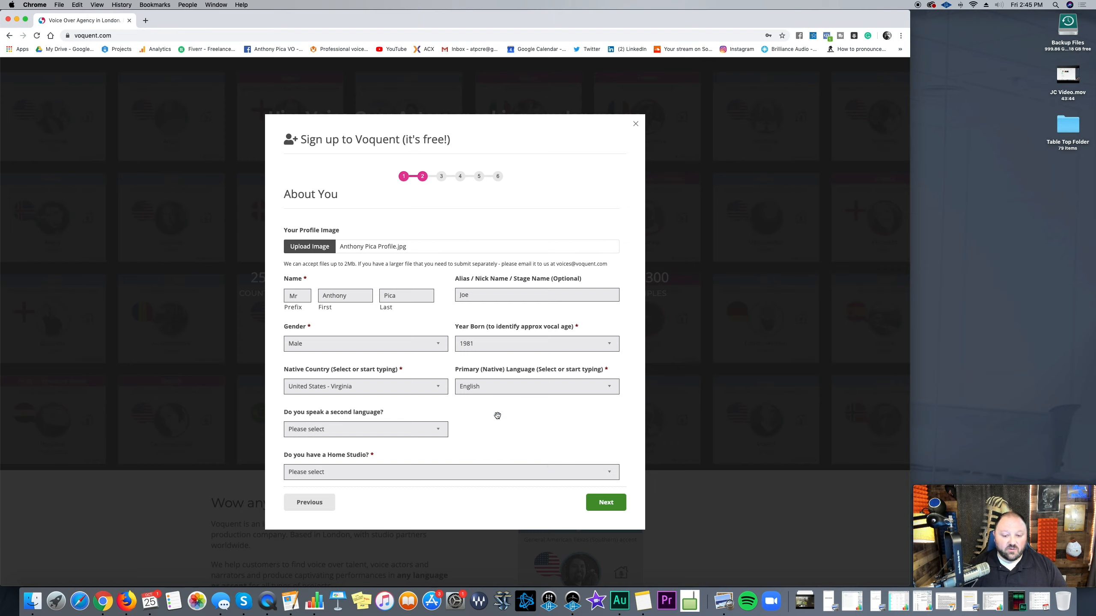
Step: Leave the second language unset and answer Yes to having a home studio
click(399, 430)
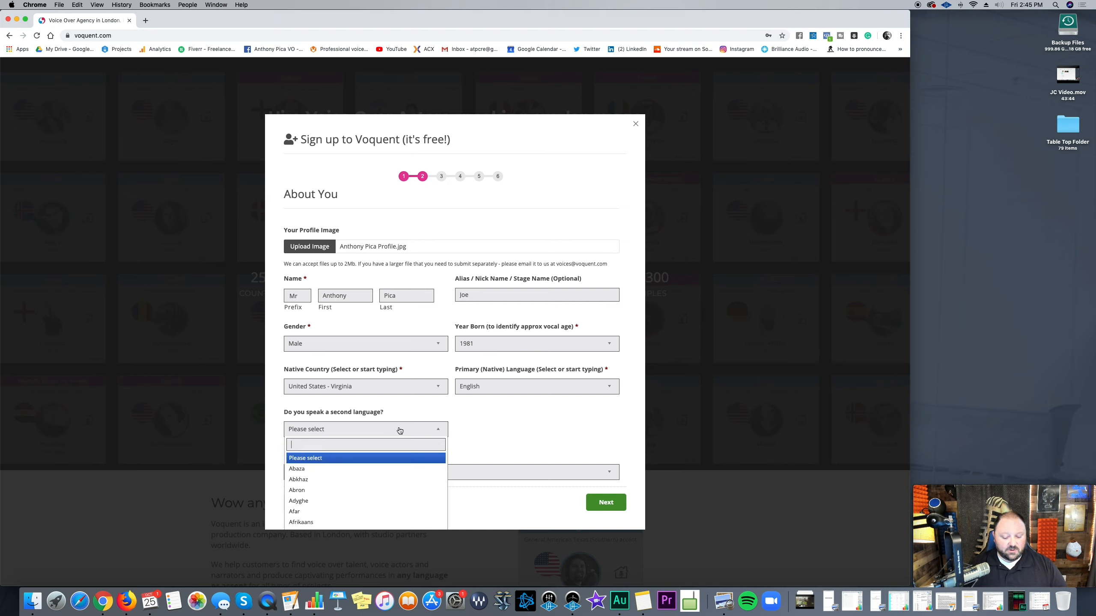
text(no)
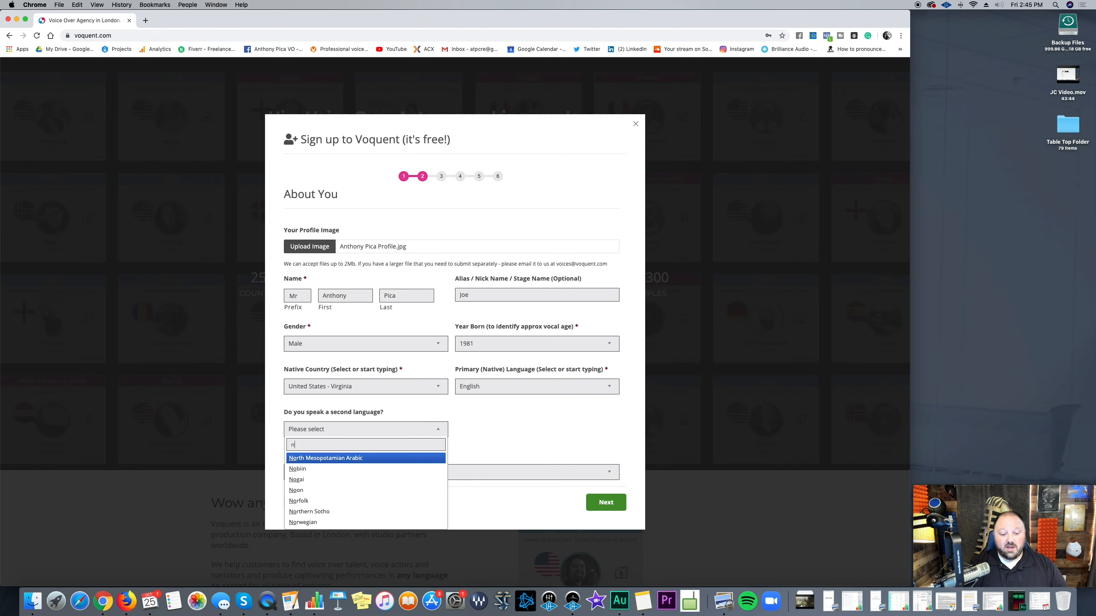
key(BackSpace)
click(550, 433)
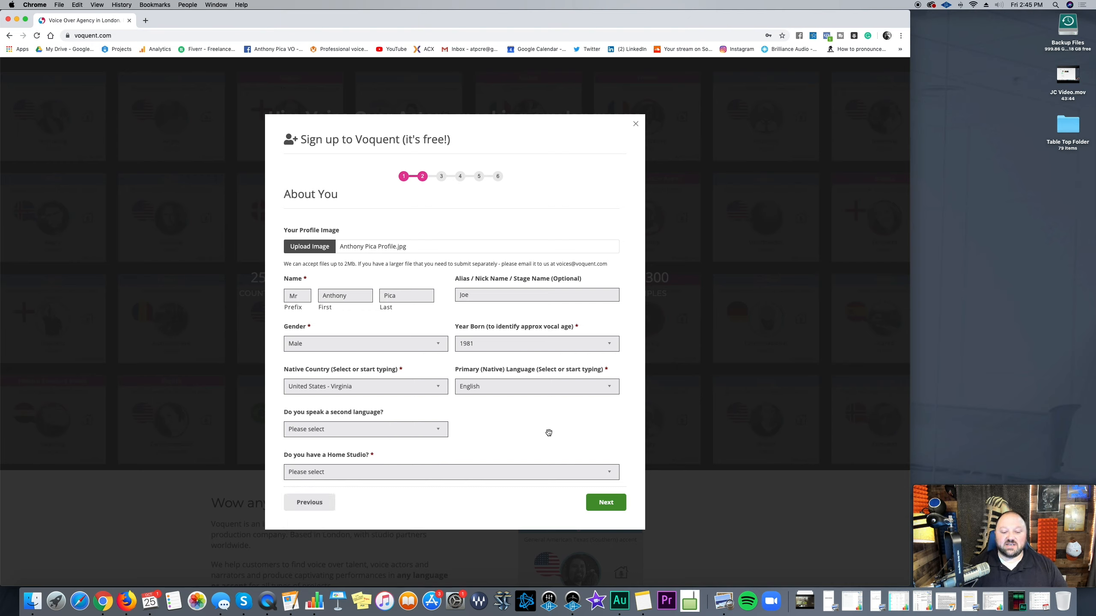
click(378, 471)
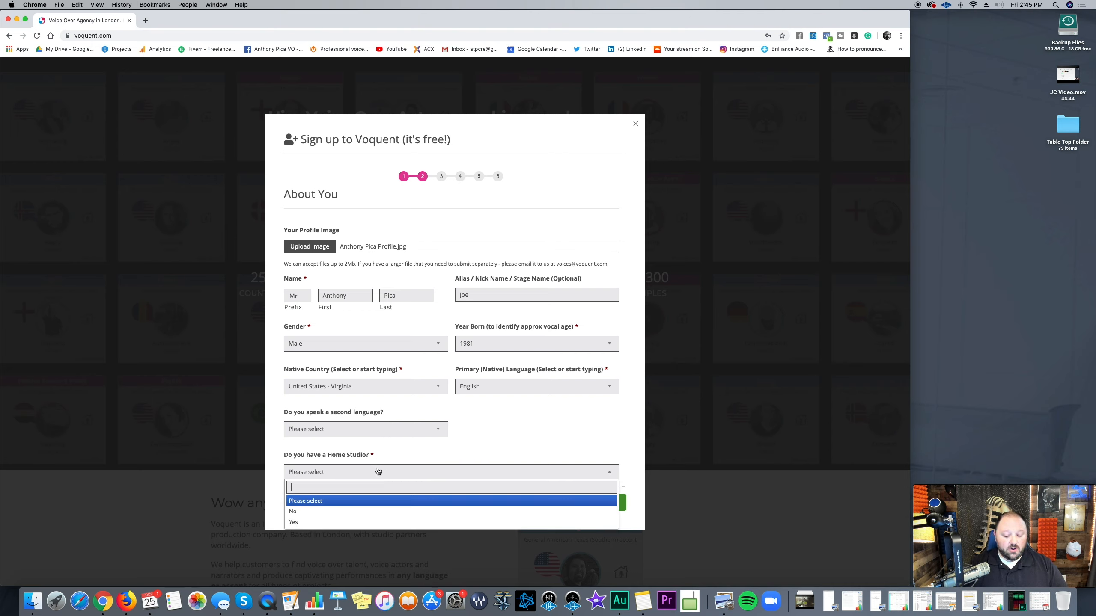
text(yes)
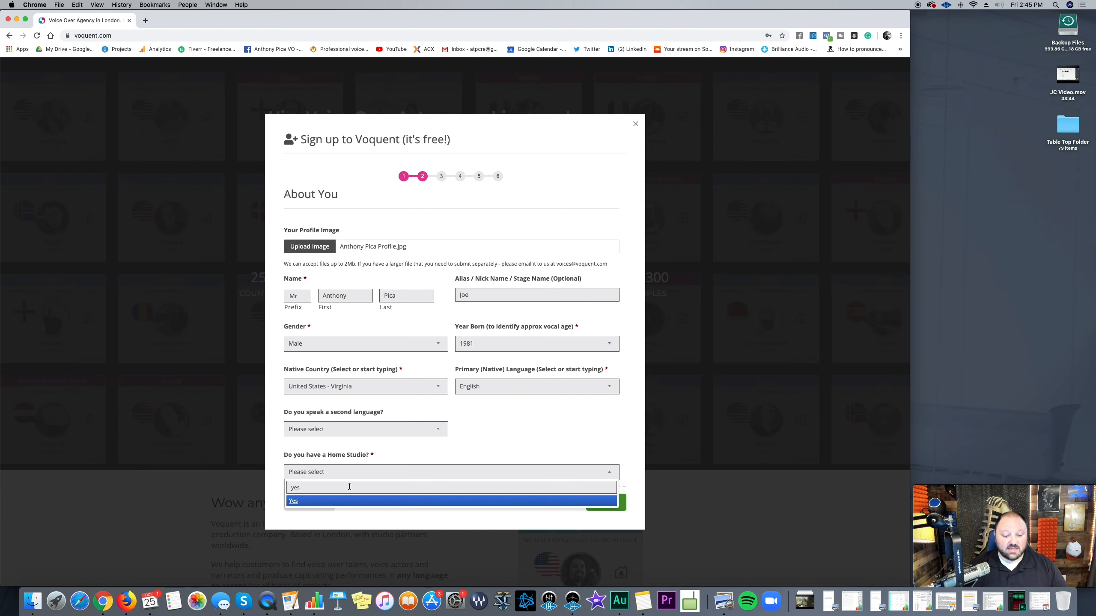
click(295, 501)
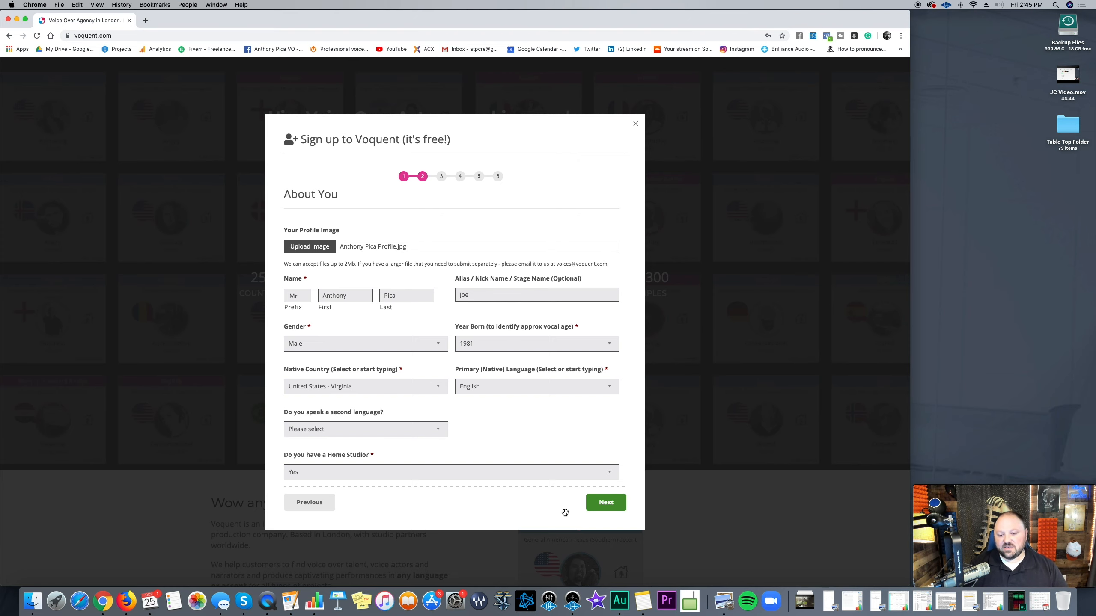
Step: Submit the About You details to reach step 3, Your Abilities & Setup
click(607, 504)
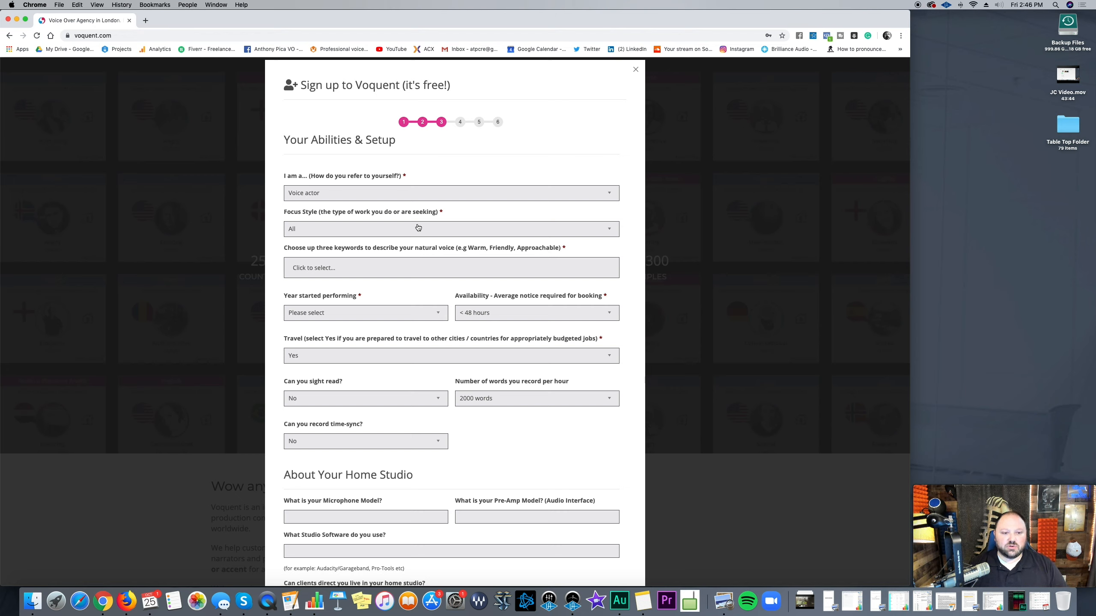
Step: Browse the 'I am a...' role options and keep Voice actor selected
click(338, 198)
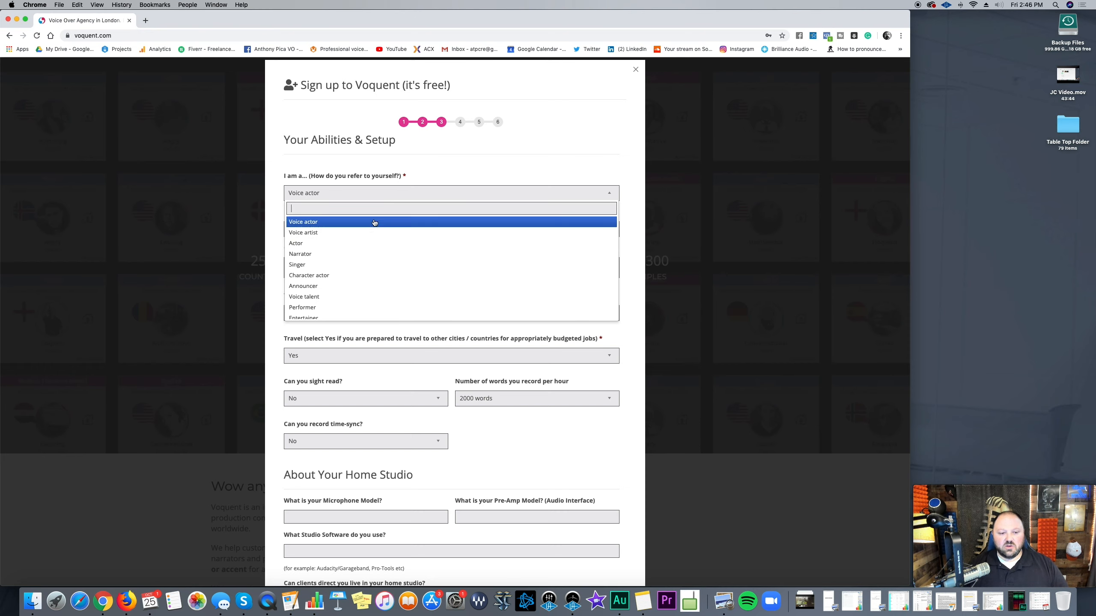
scroll(405, 315, down, 3)
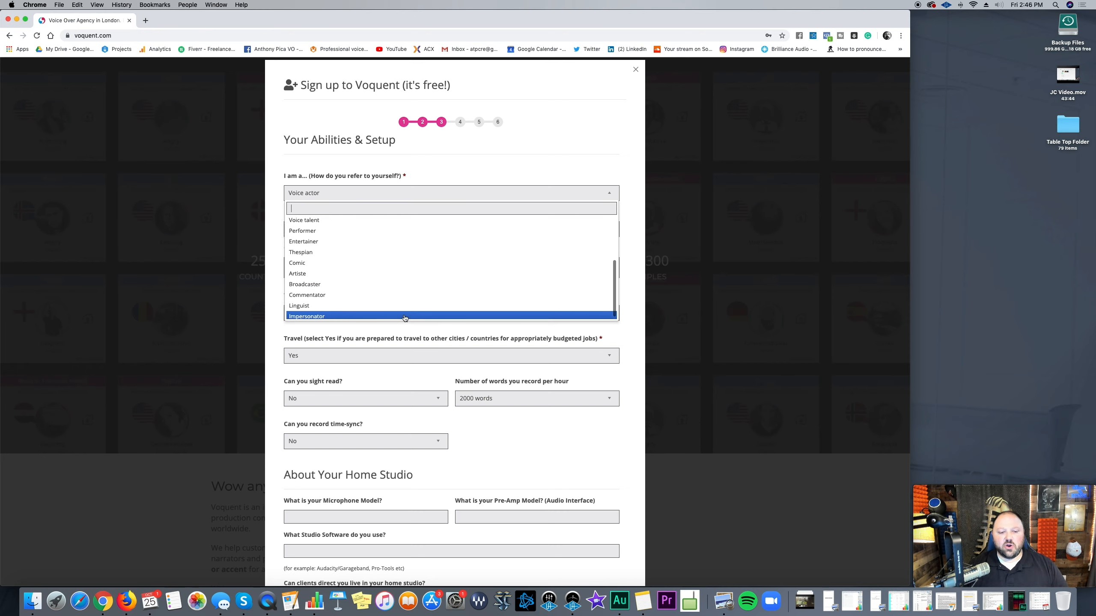
scroll(405, 315, up, 3)
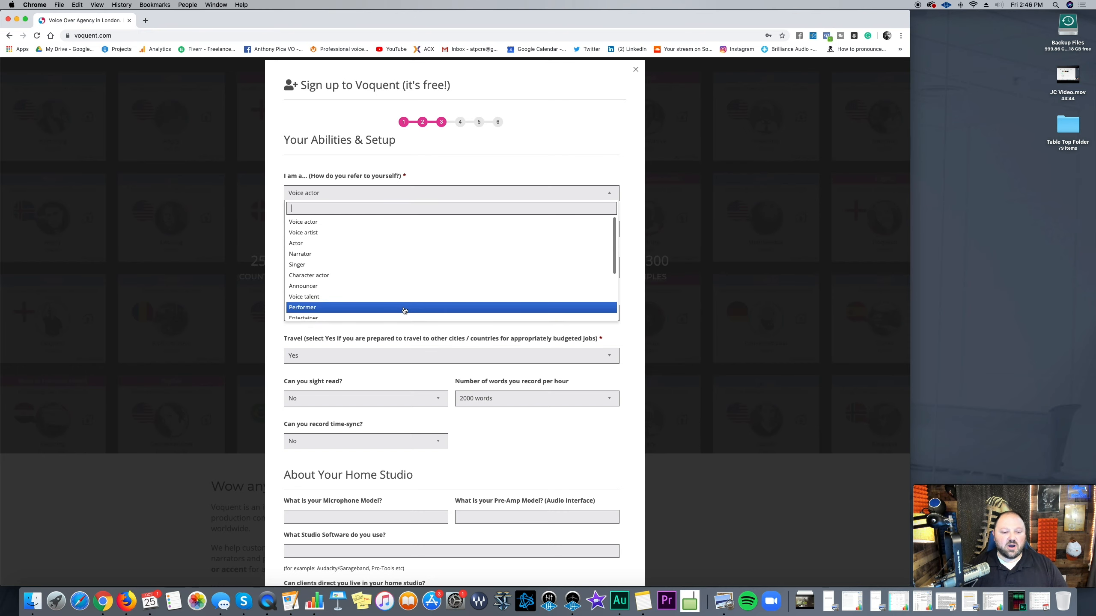
scroll(404, 304, down, 3)
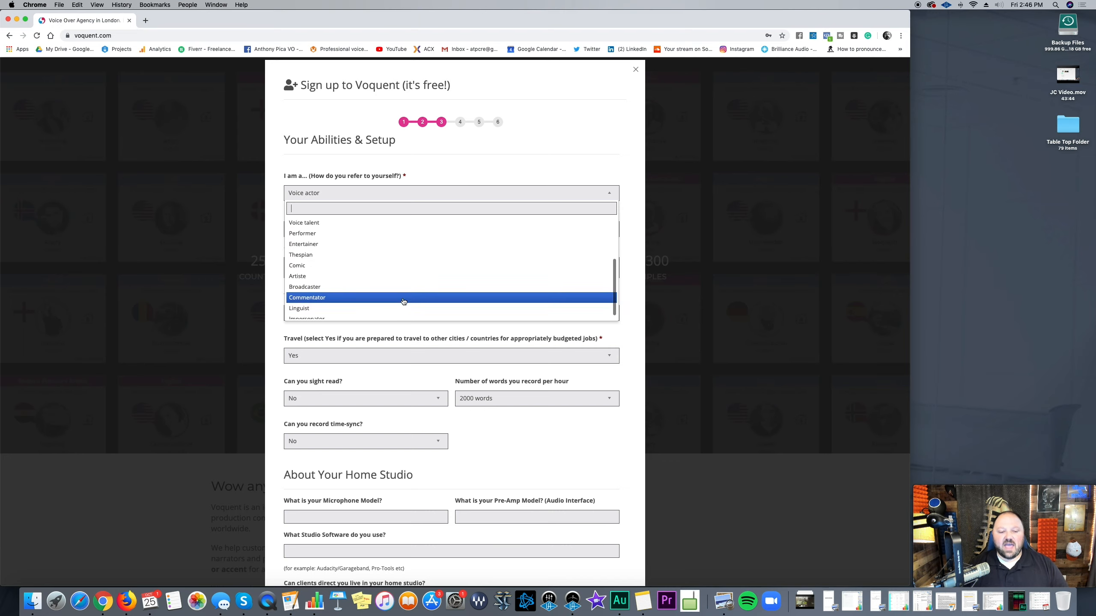
scroll(403, 301, down, 1)
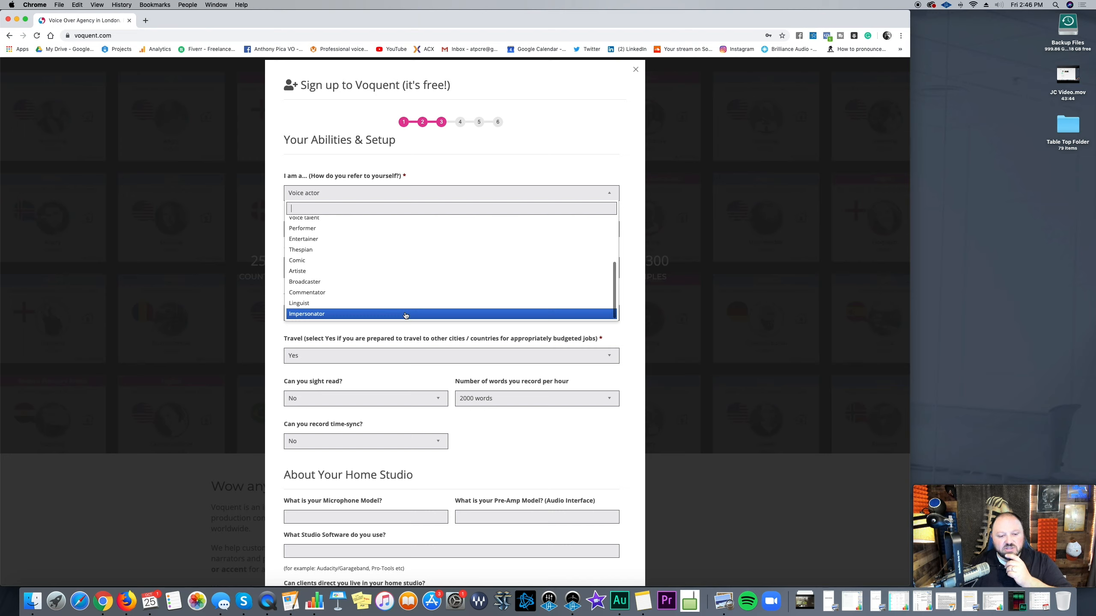
scroll(405, 310, up, 4)
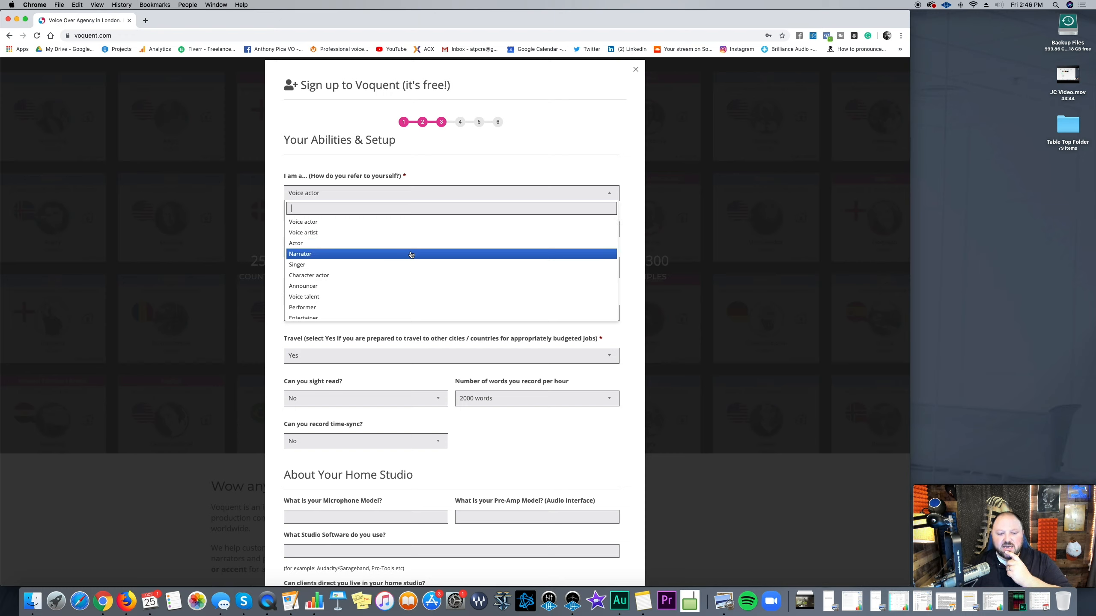
scroll(411, 254, down, 4)
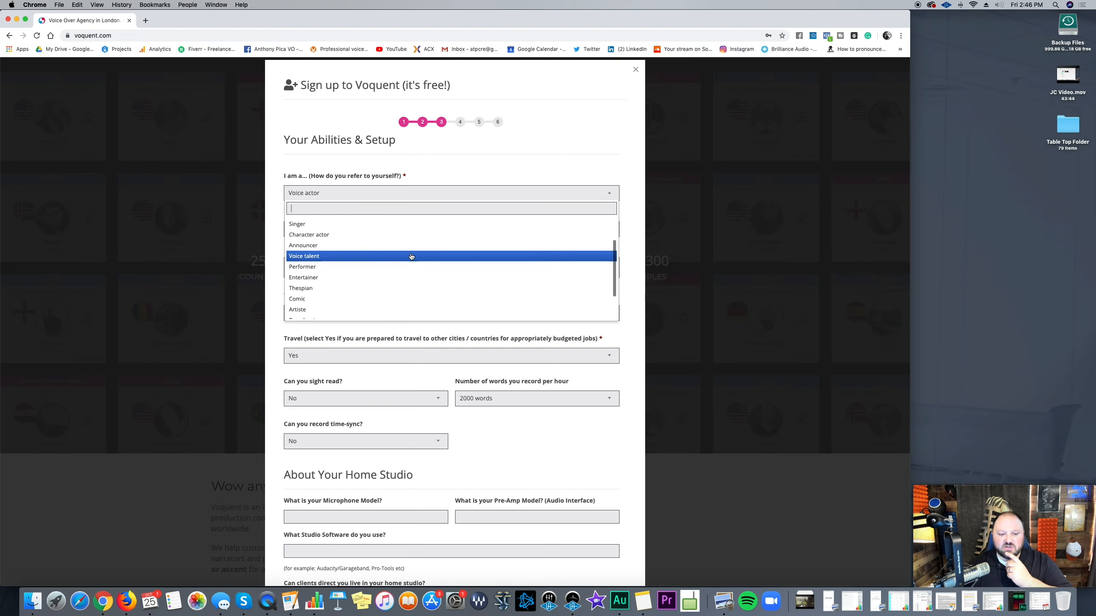
scroll(411, 257, up, 4)
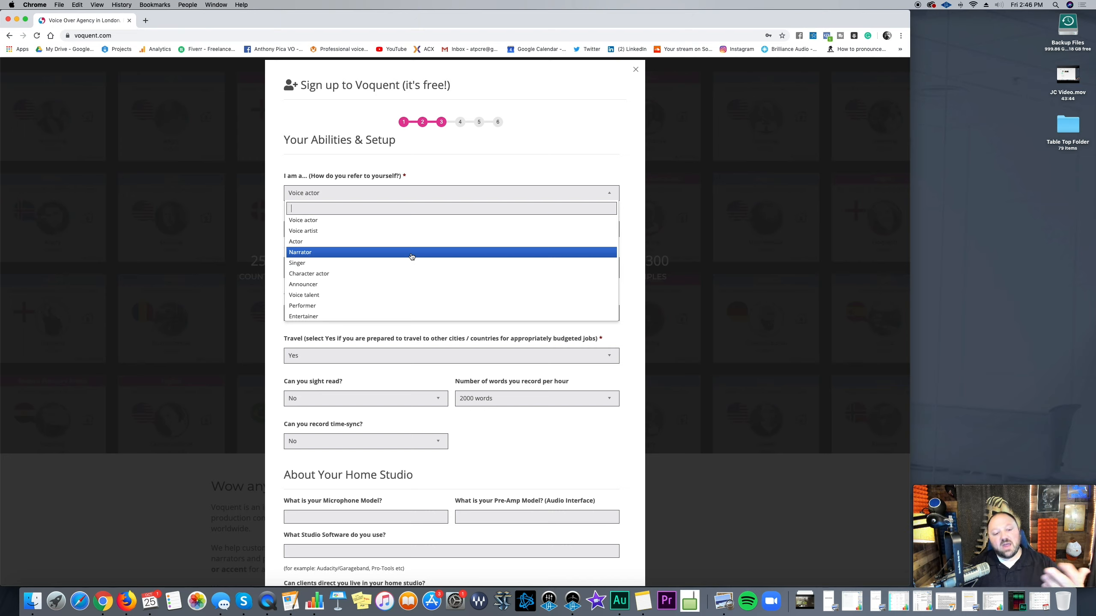
scroll(412, 257, up, 1)
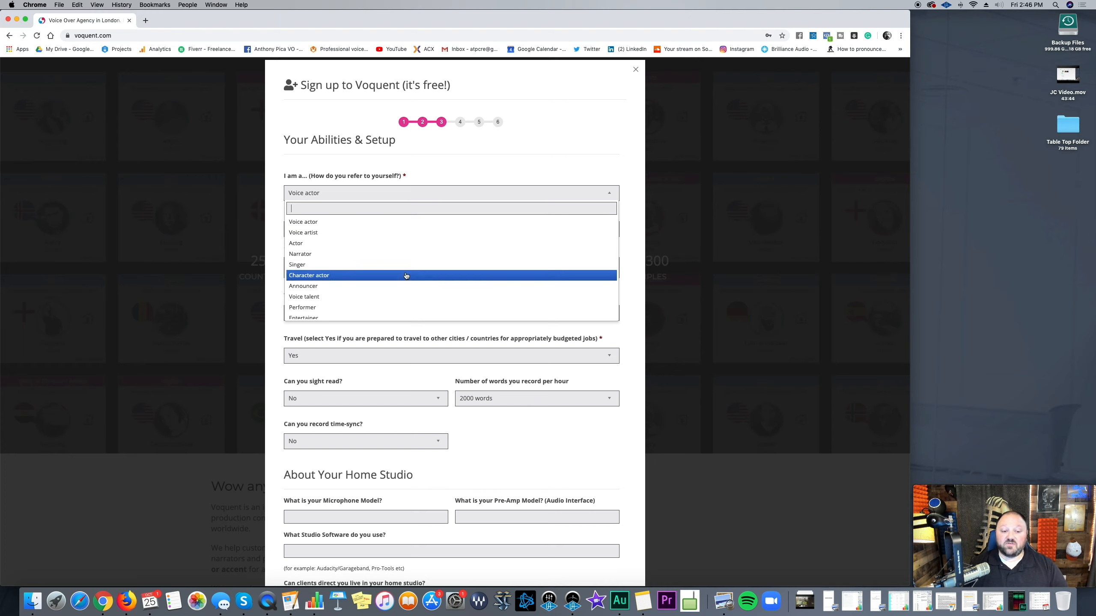
scroll(405, 275, down, 3)
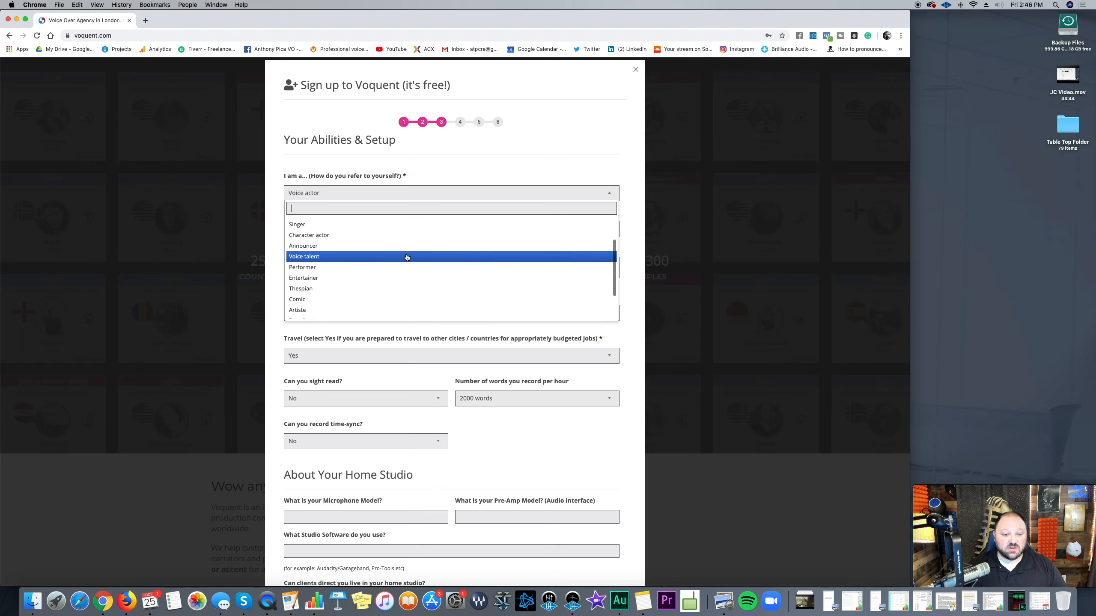
scroll(405, 258, down, 1)
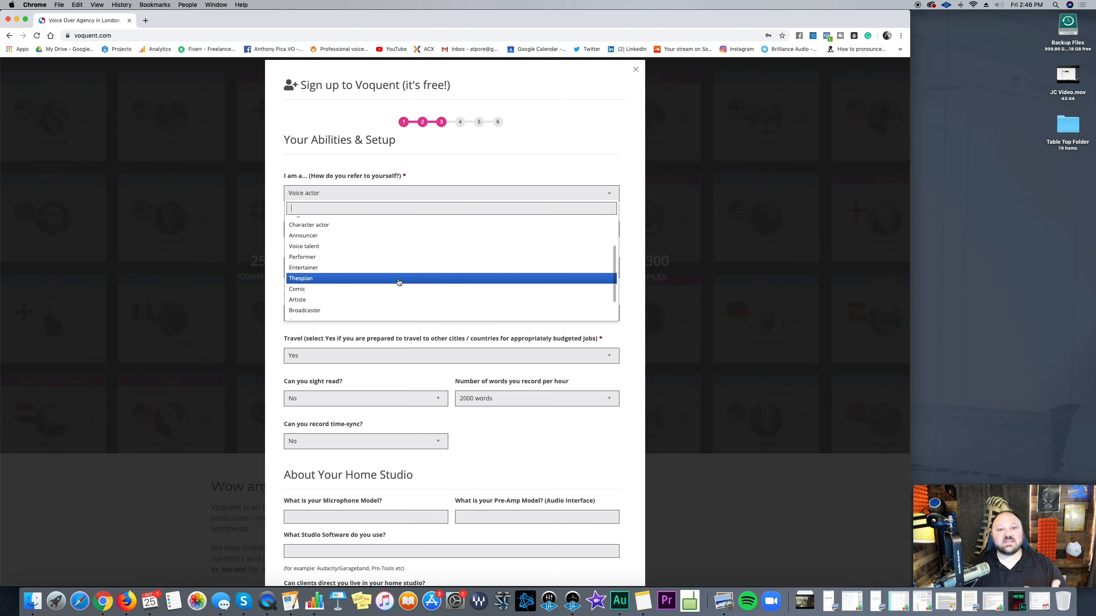
scroll(399, 282, up, 2)
scroll(398, 282, up, 3)
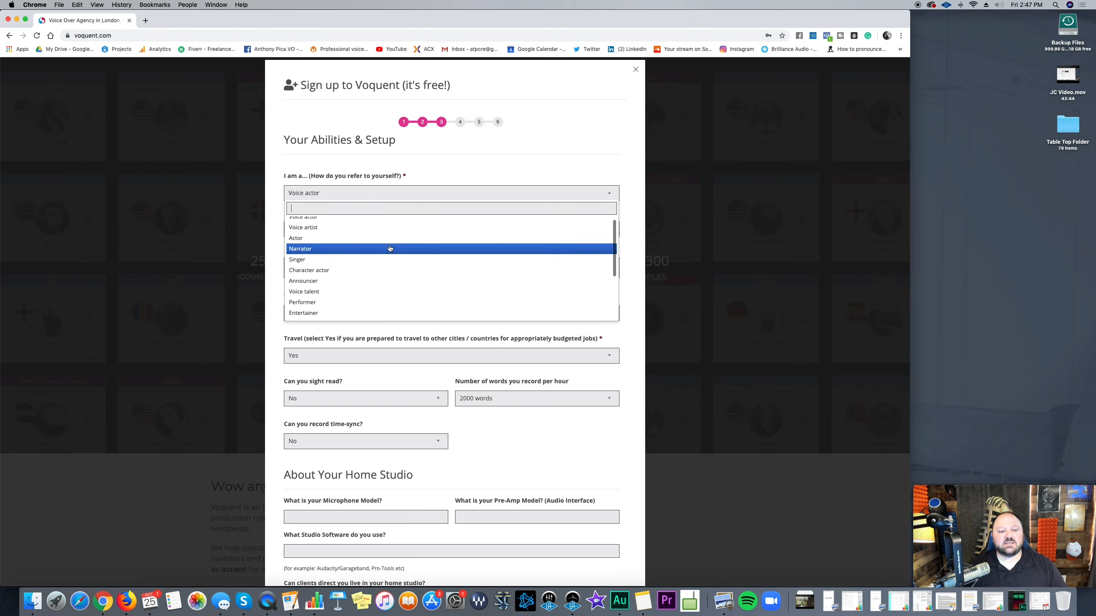
click(388, 228)
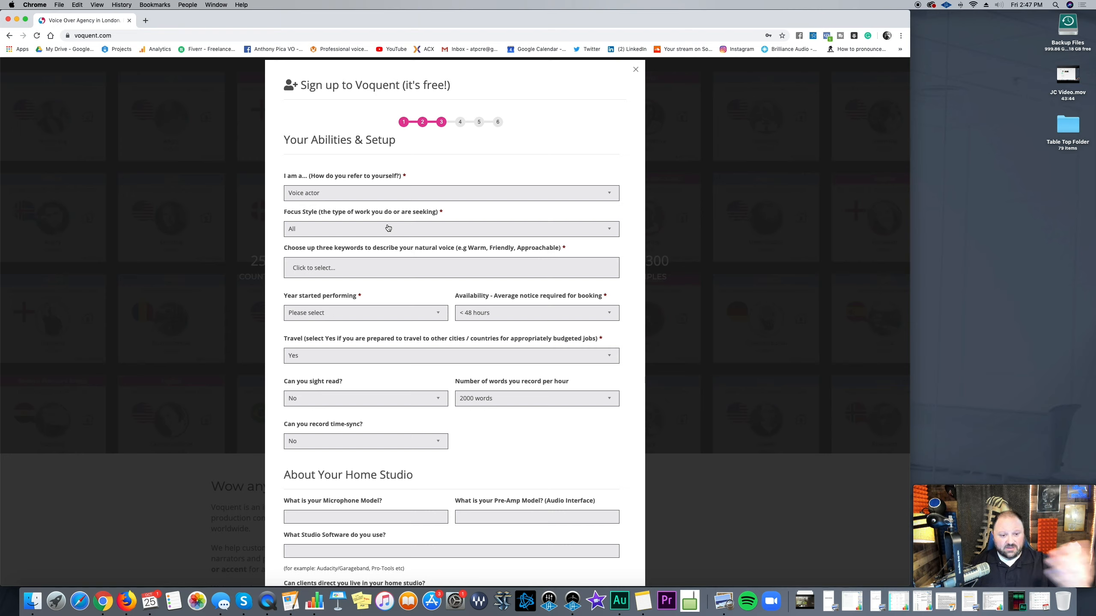
Step: Keep the focus style at All and look through the voice keyword list
click(388, 228)
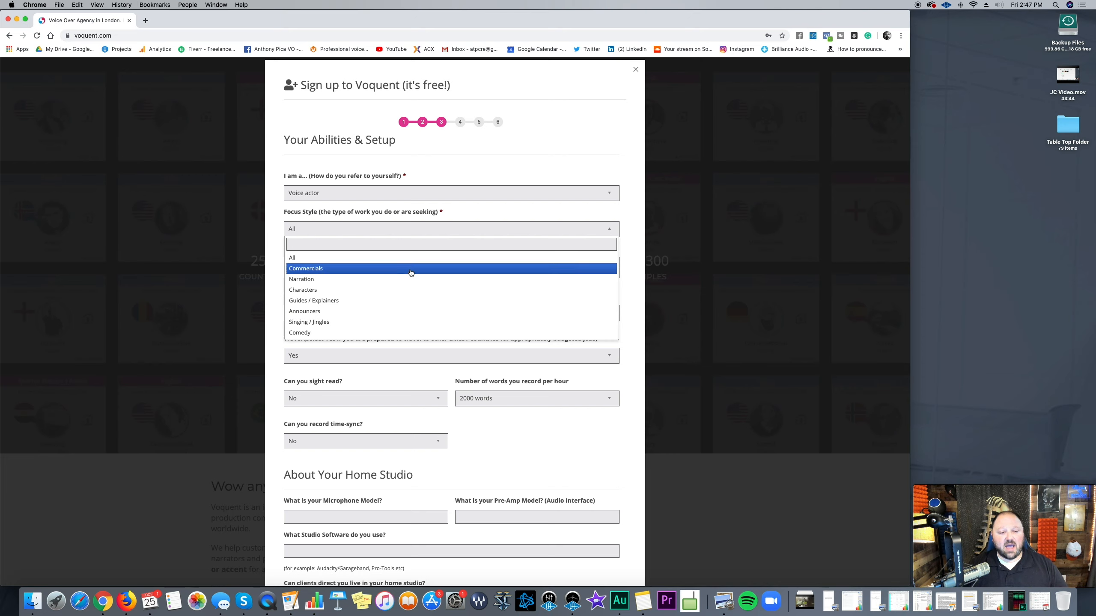
click(410, 258)
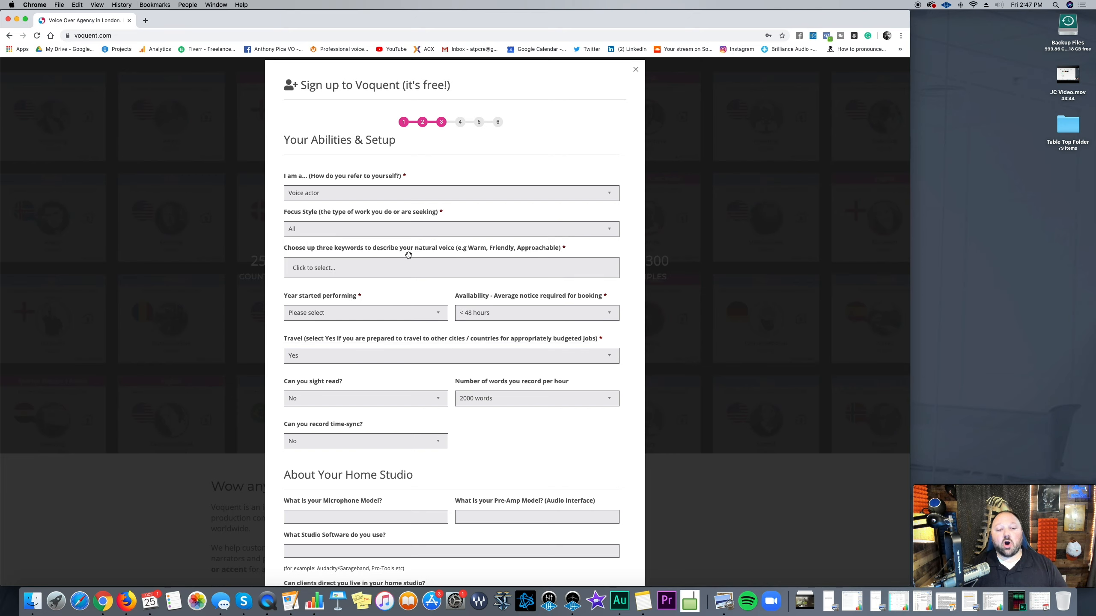
click(366, 272)
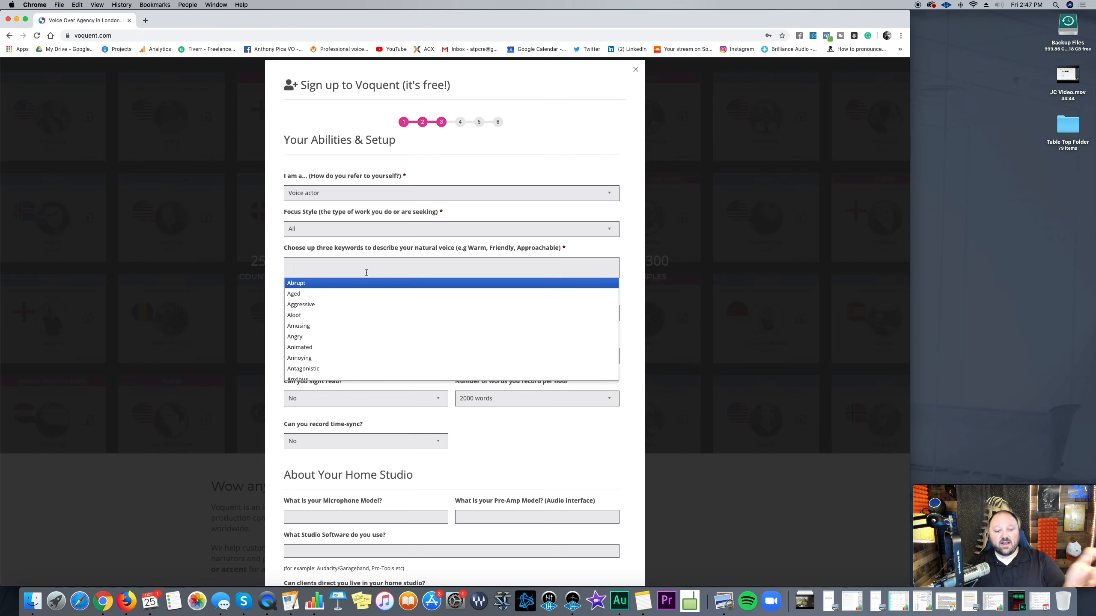
scroll(413, 330, down, 5)
scroll(414, 332, down, 20)
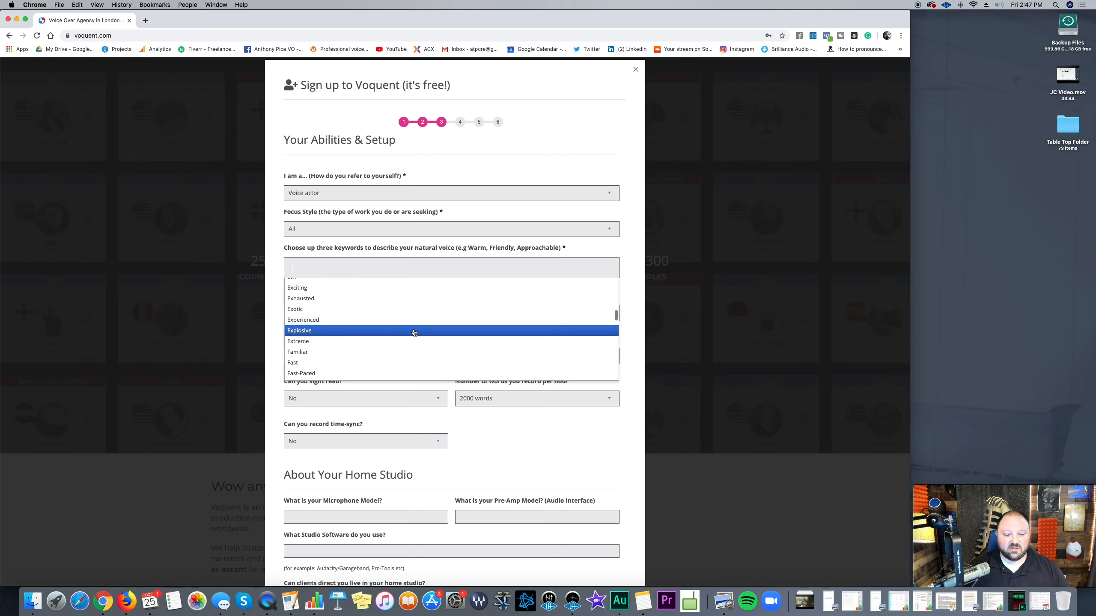
scroll(414, 332, up, 20)
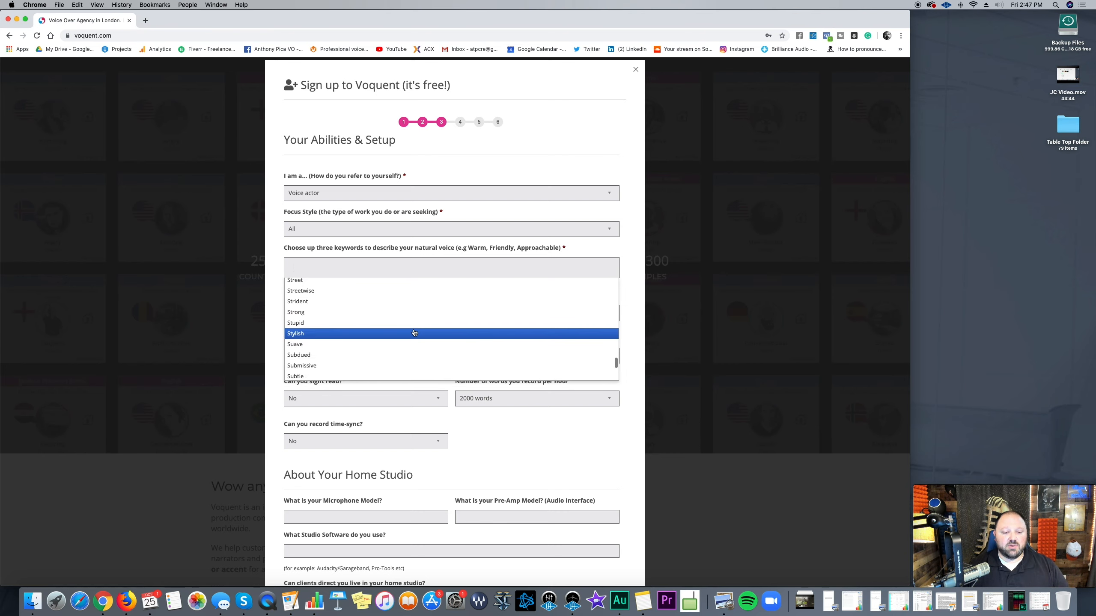
scroll(414, 332, up, 10)
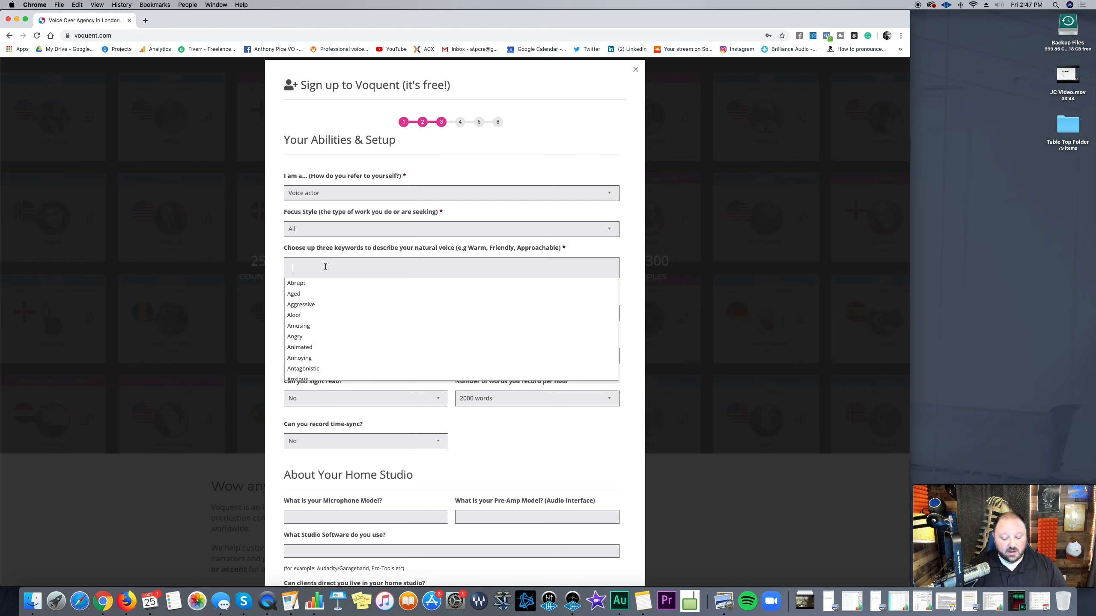
Step: Add the voice keywords Professional, Strong and Friendly
text(Professional)
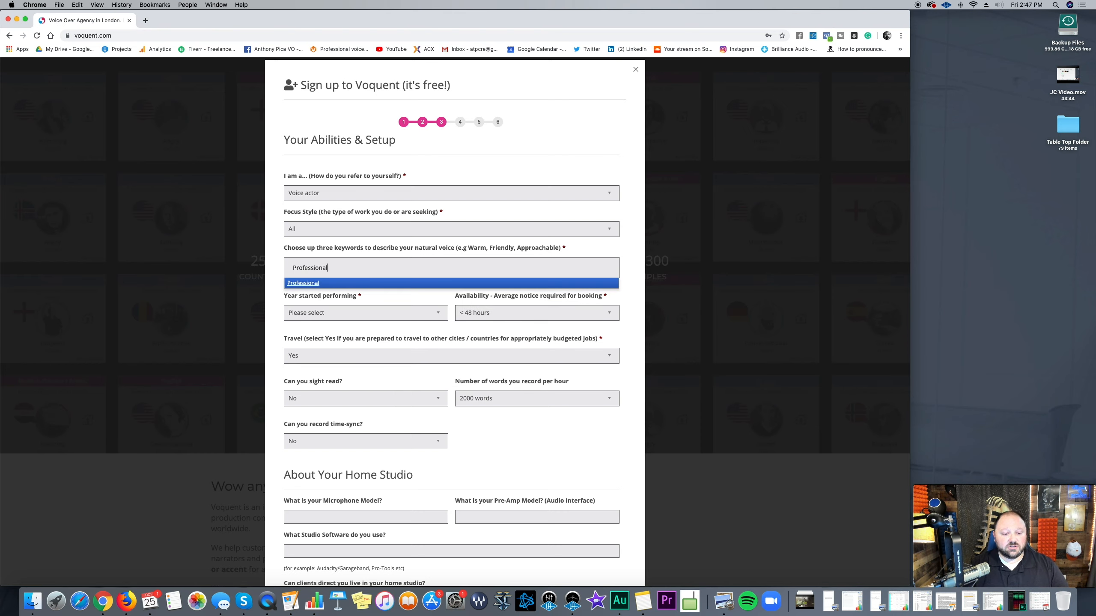
key(Tab)
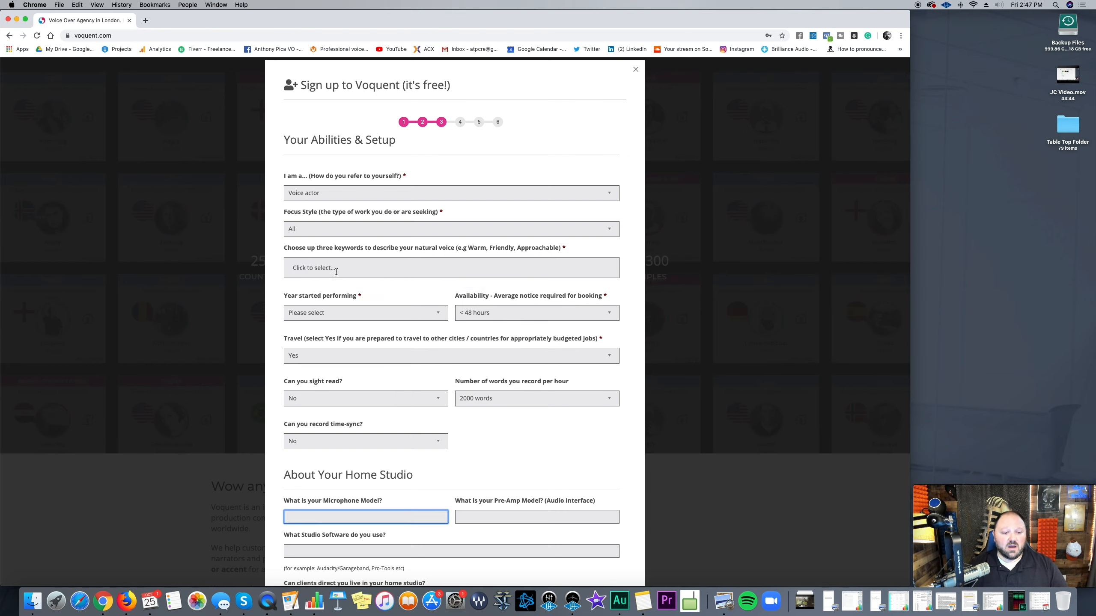
click(336, 271)
text(Professi)
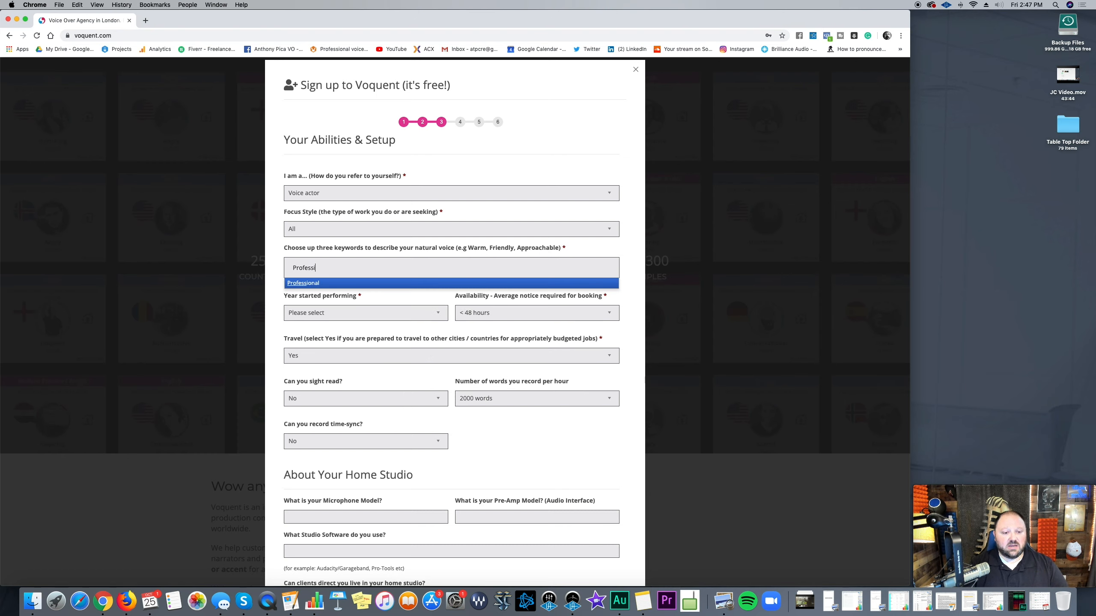
text(onal)
click(319, 284)
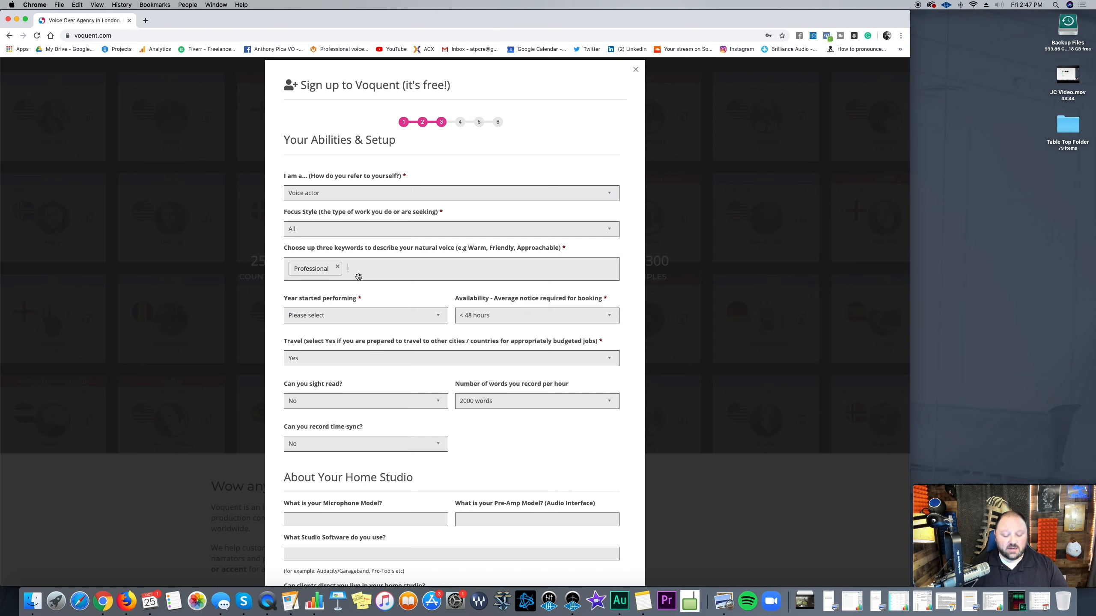
text(Strong)
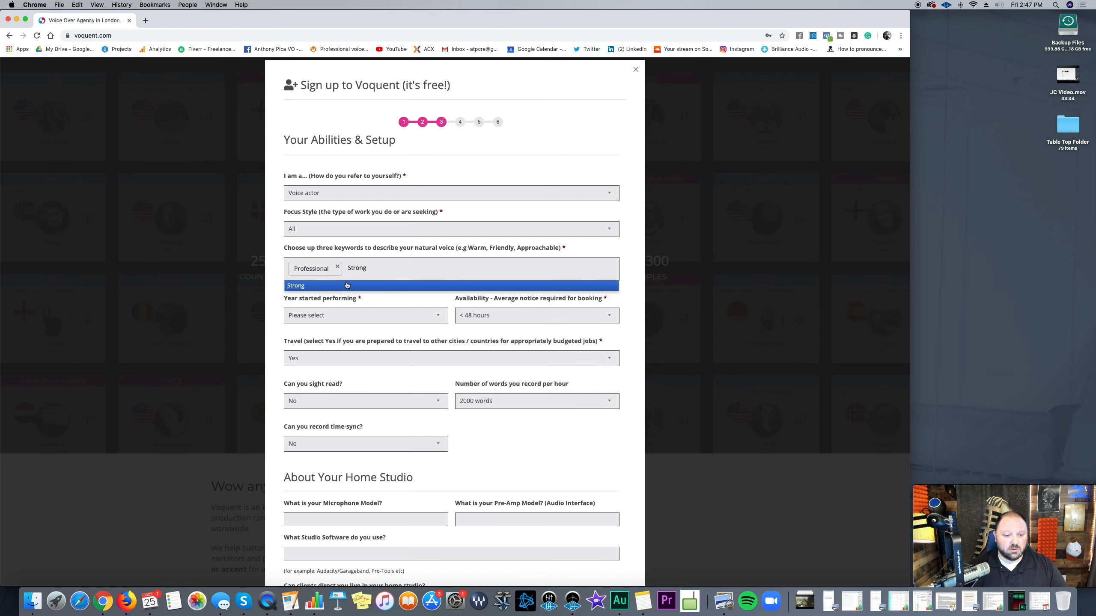
click(347, 285)
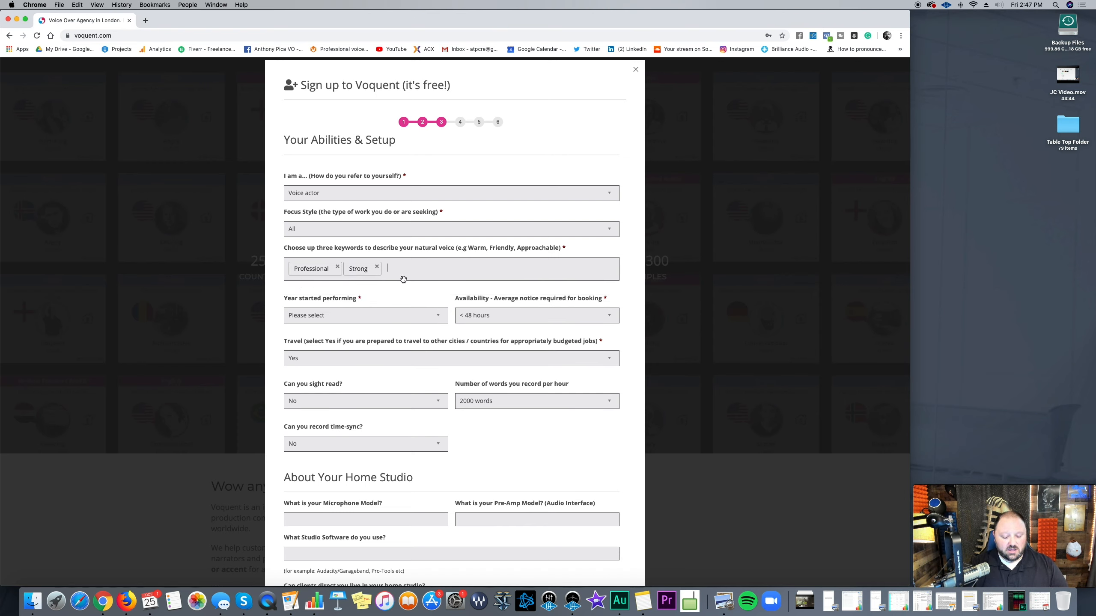
text(Friendly)
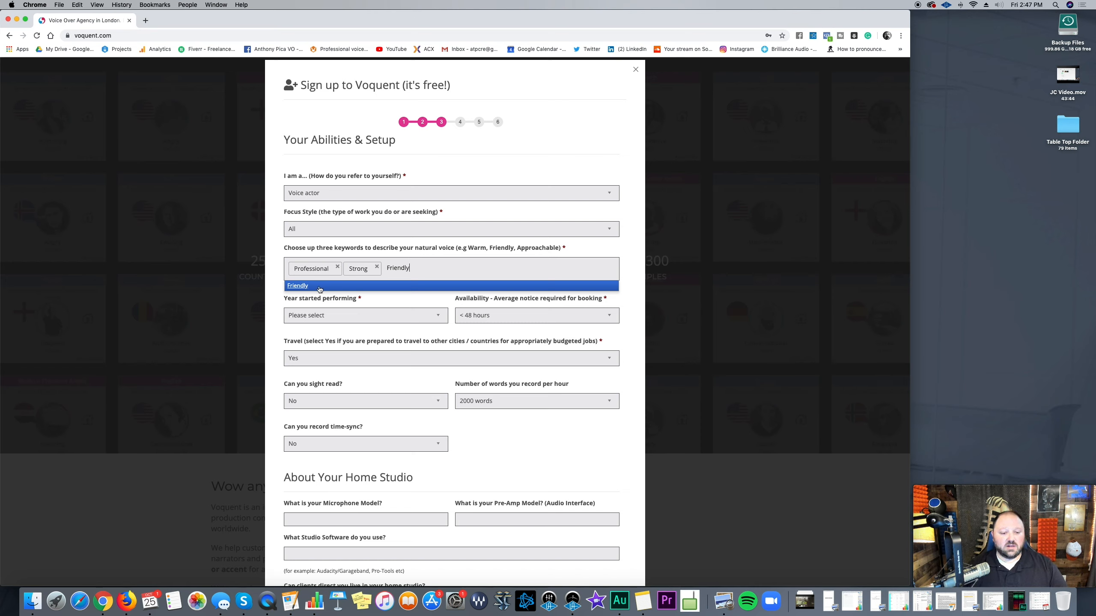
click(300, 285)
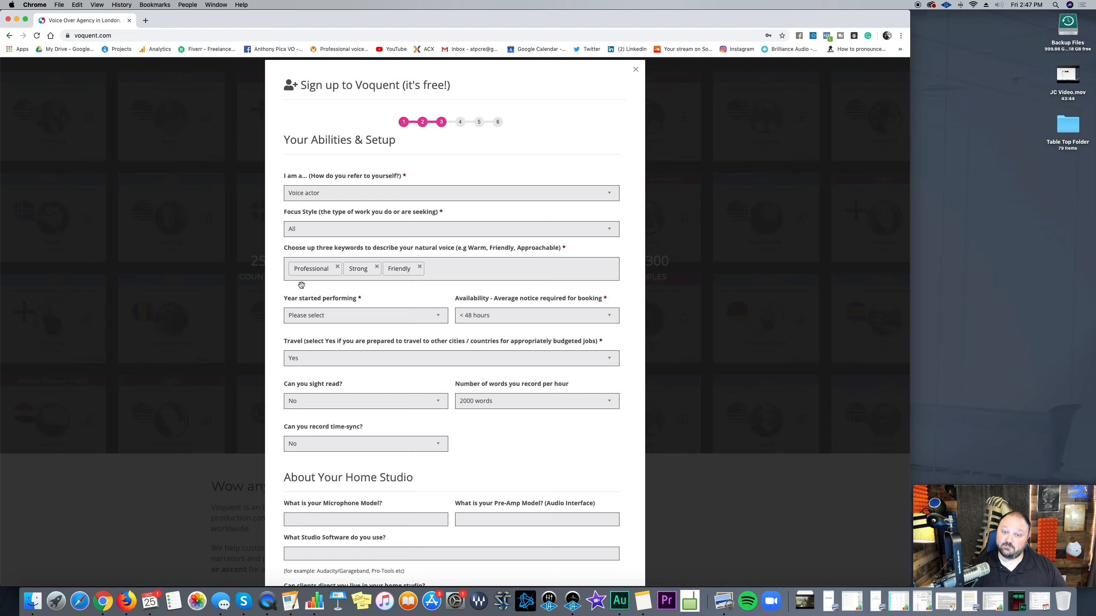
Step: Set the year started performing to 1999
click(362, 316)
scroll(397, 404, down, 5)
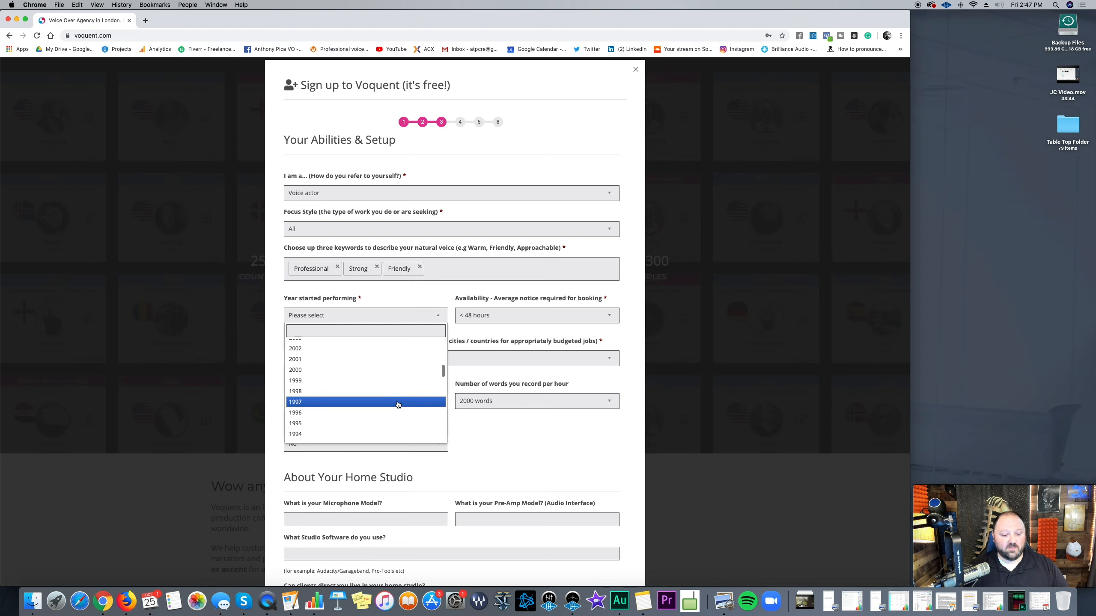
click(400, 381)
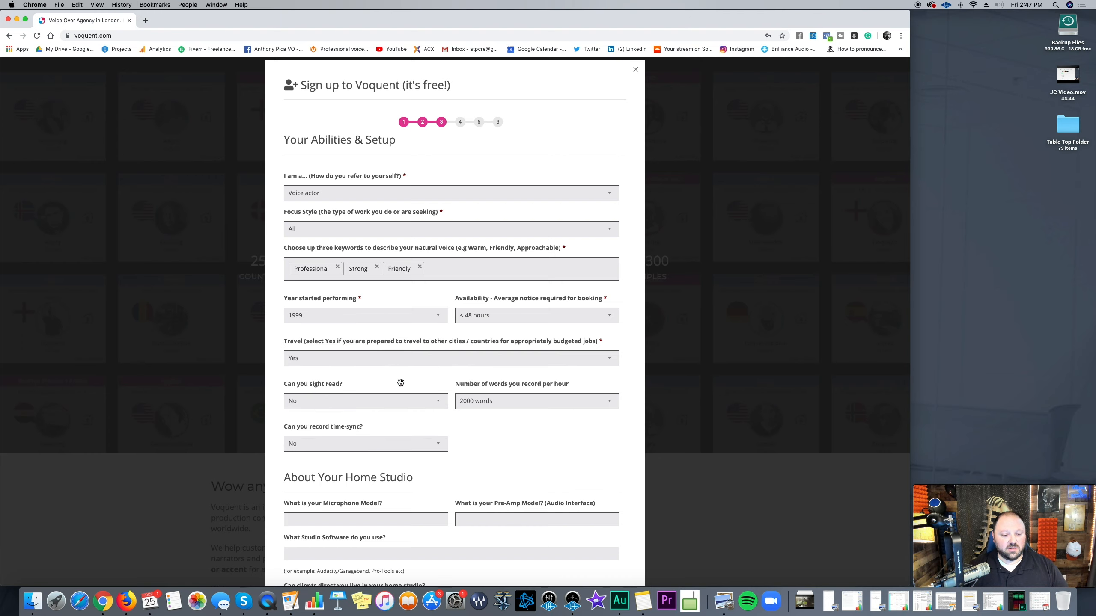
Step: Set booking notice to under 12 hours and answer No to travelling for jobs
click(577, 317)
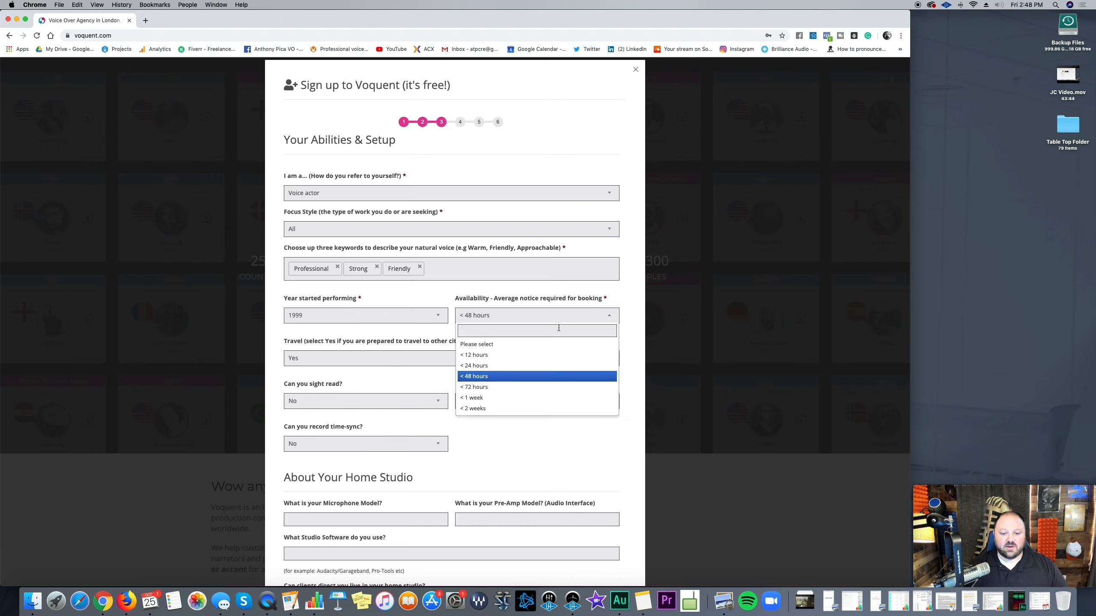
click(531, 361)
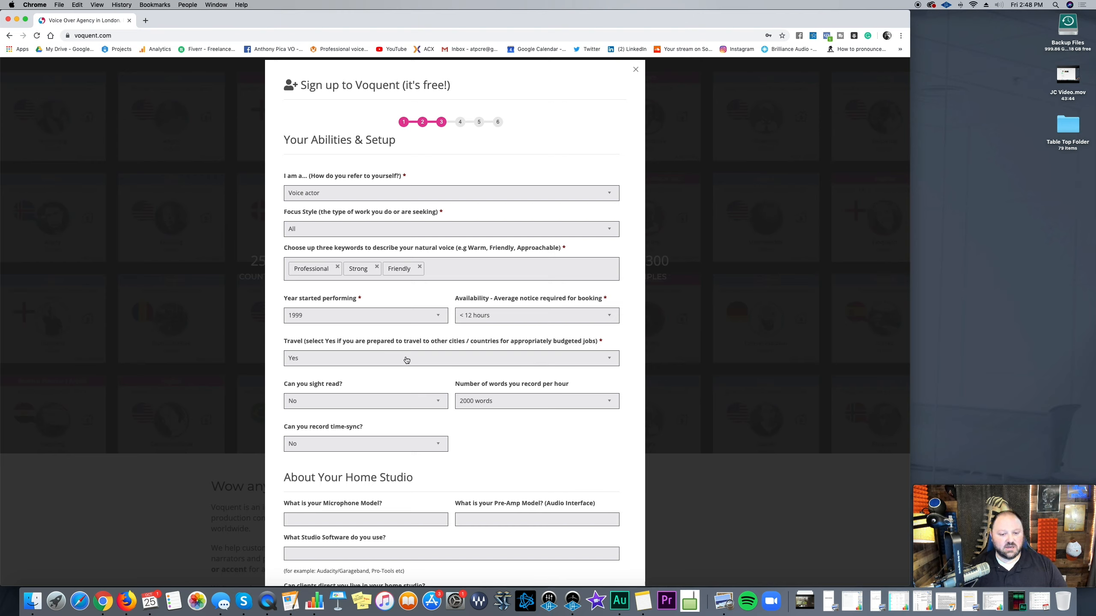
click(511, 317)
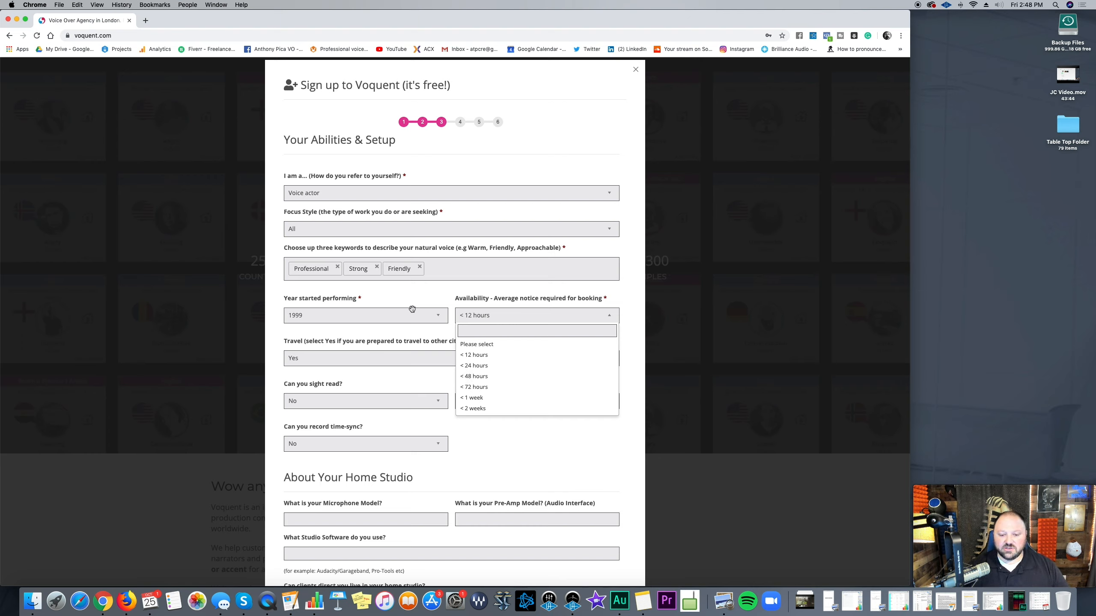
click(528, 318)
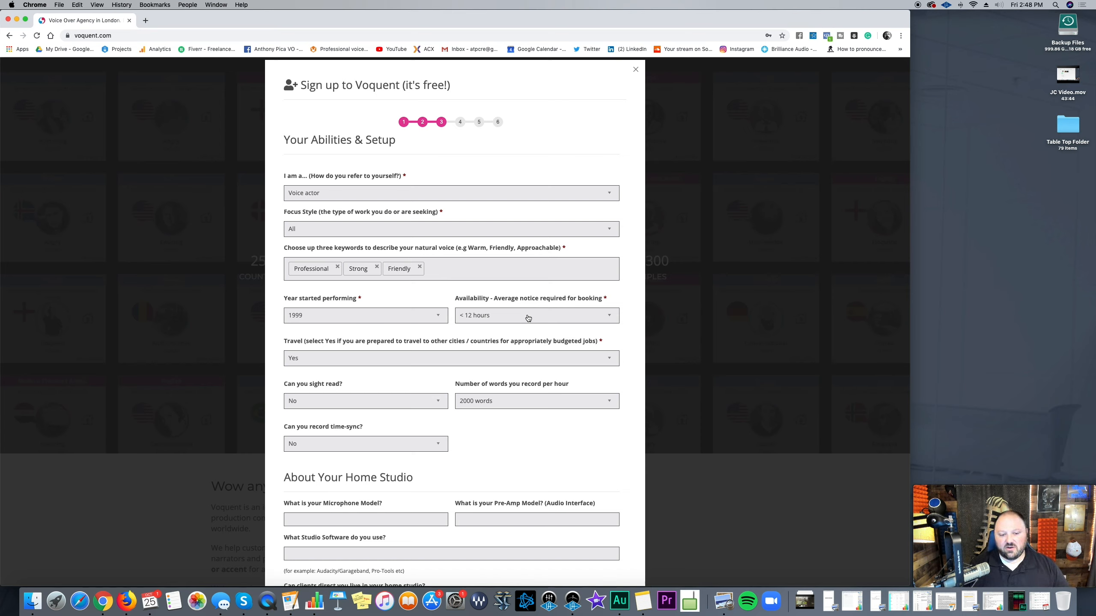
click(433, 359)
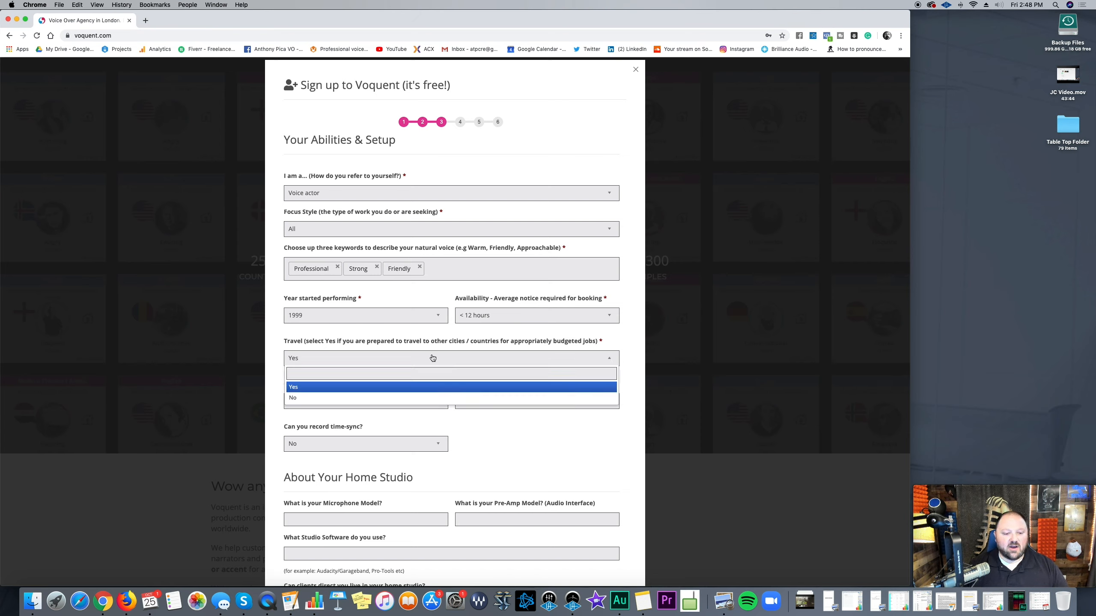
click(430, 398)
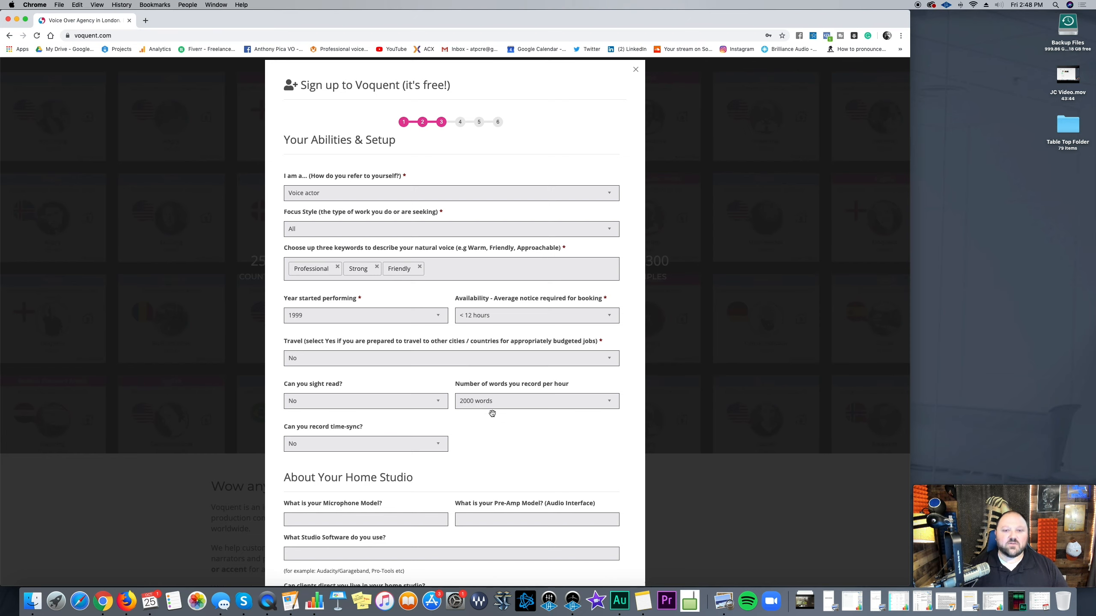
Step: Set sight reading to Yes, words per hour to 2000, and recording time-sync to Yes
scroll(492, 413, down, 2)
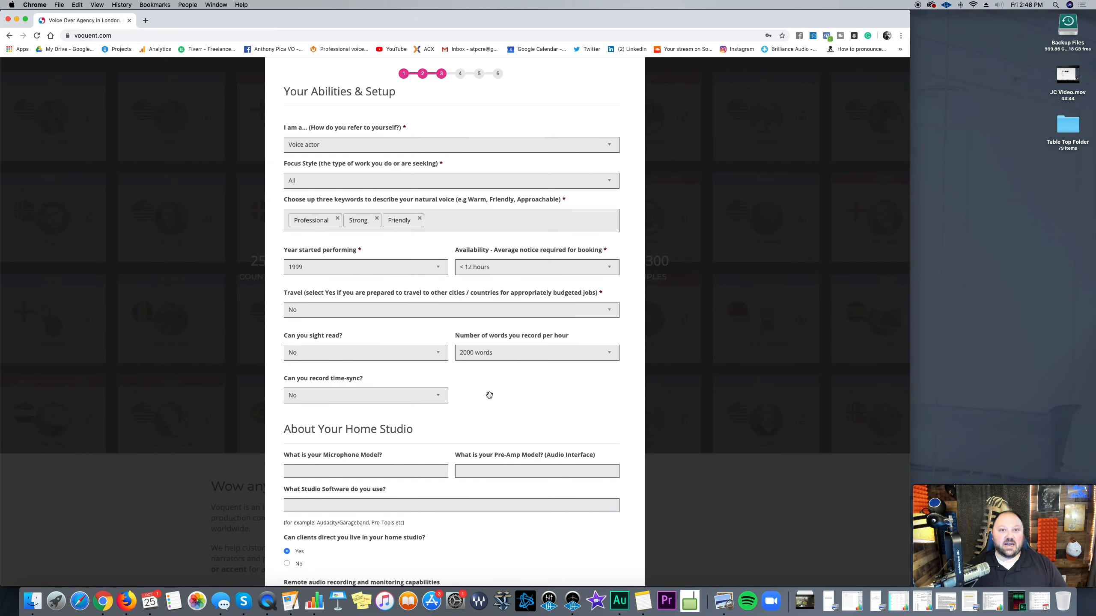
click(424, 356)
click(416, 402)
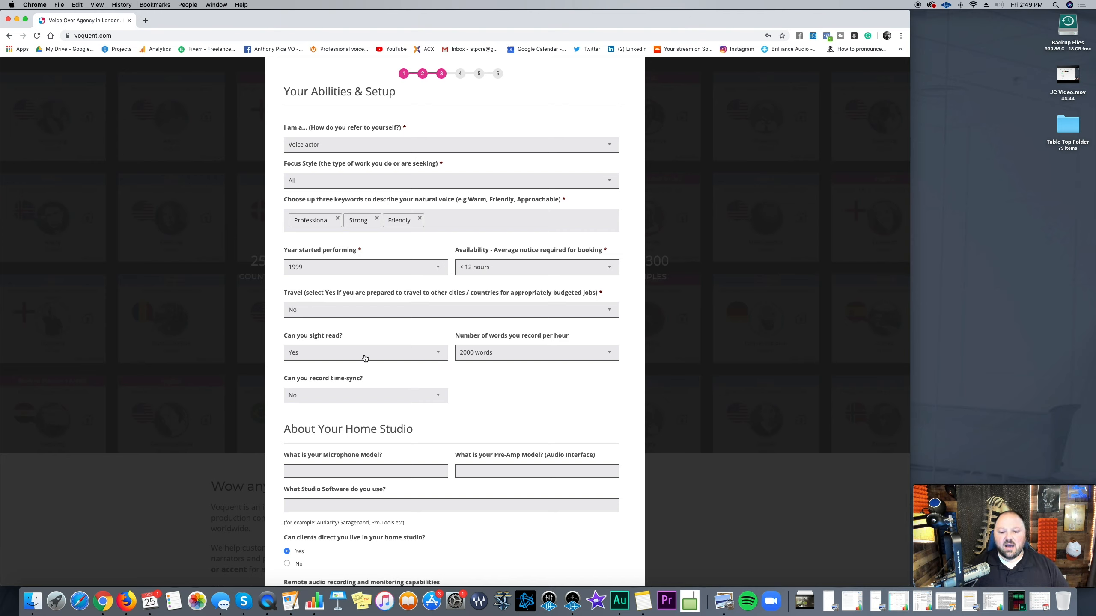
click(556, 358)
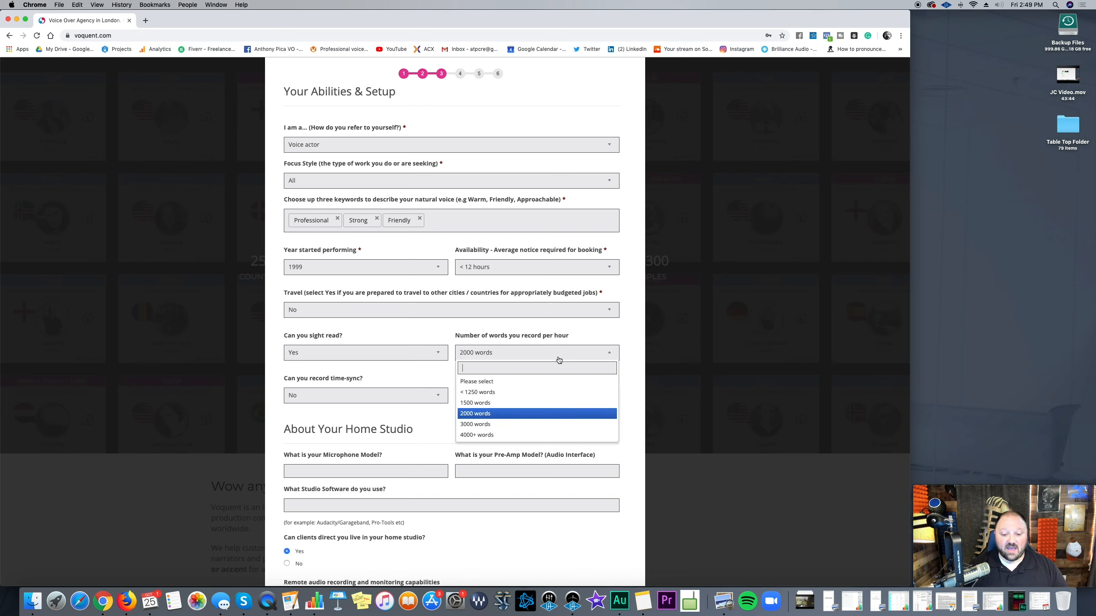
click(559, 414)
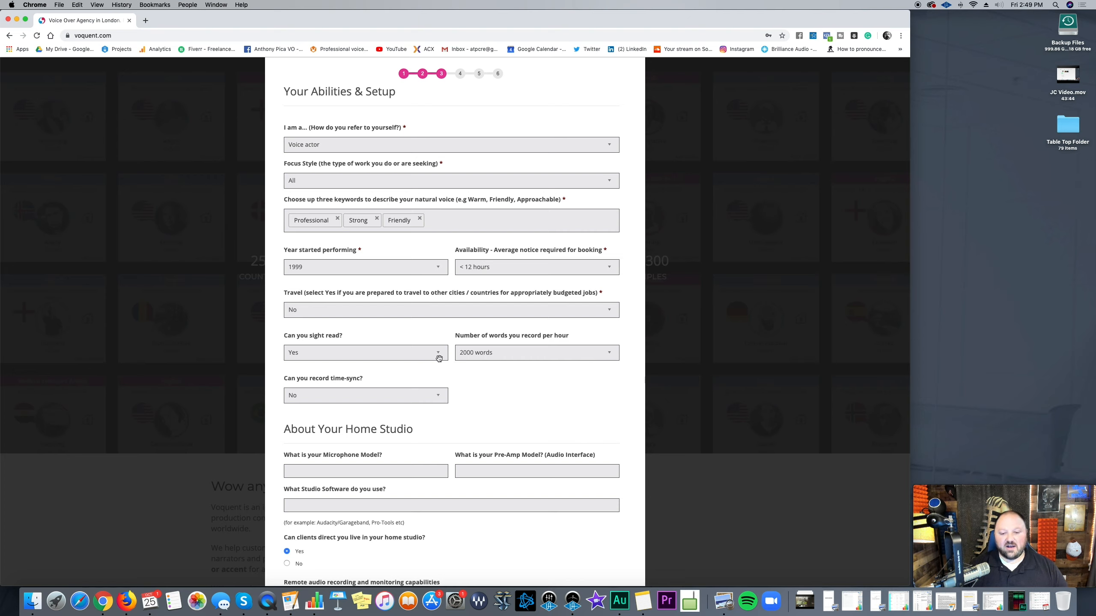
click(406, 399)
click(392, 445)
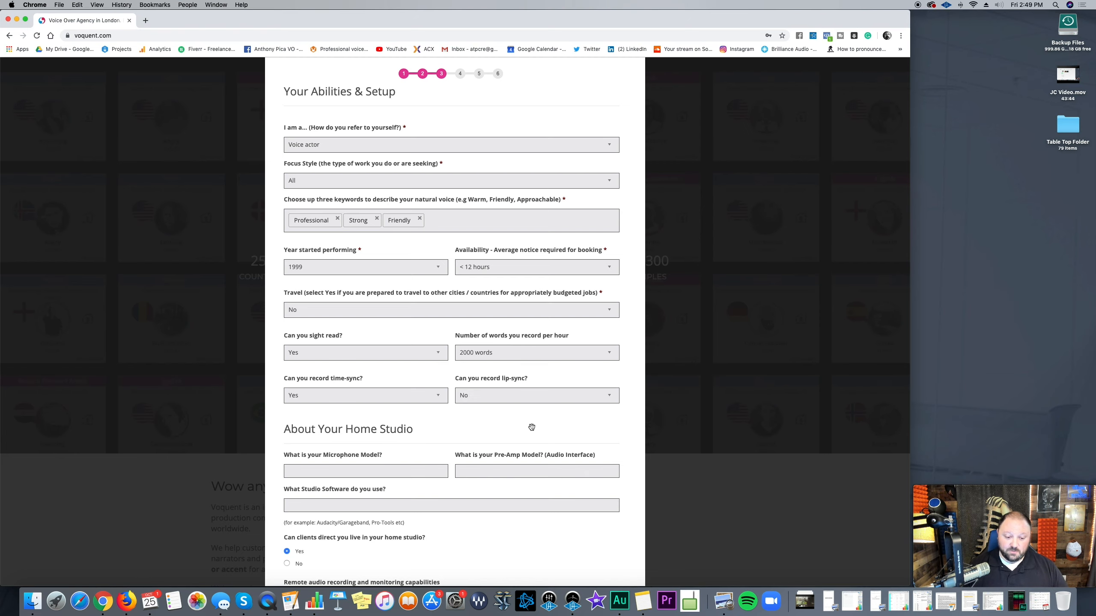
scroll(432, 388, down, 1)
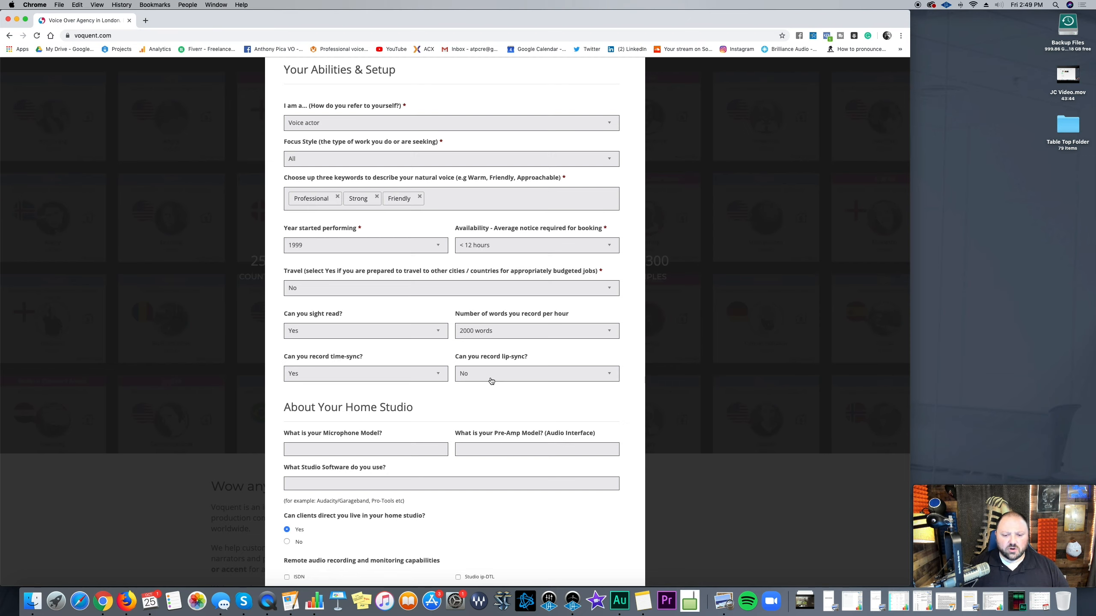
scroll(441, 397, down, 1)
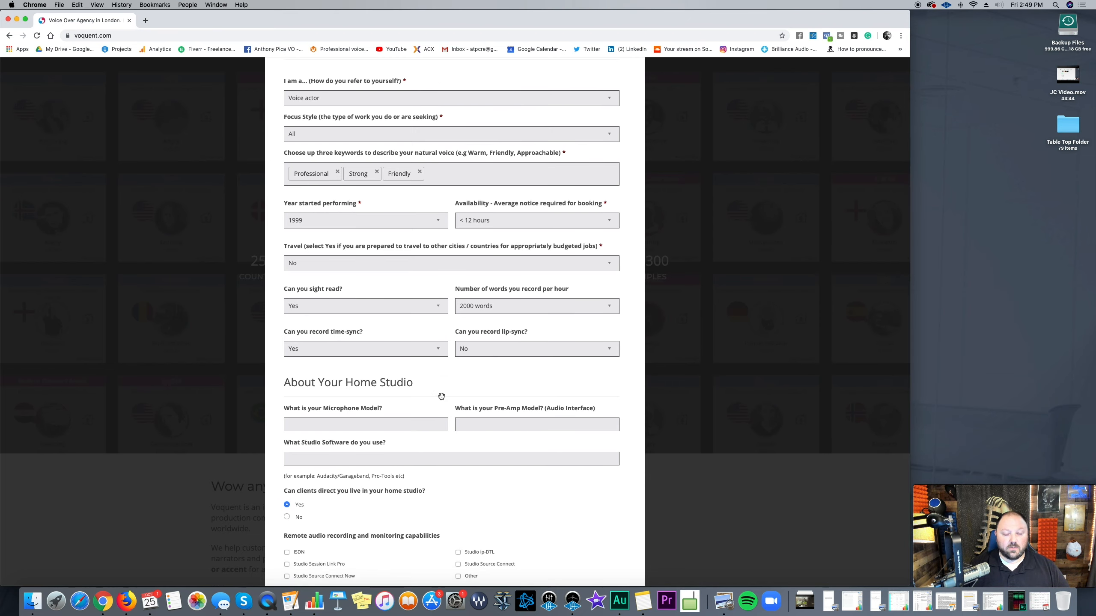
scroll(441, 396, down, 2)
Step: Enter the studio gear: RE20 microphone, Universal Audio Apollo Twin pre-amp, Adobe Audition software
click(430, 387)
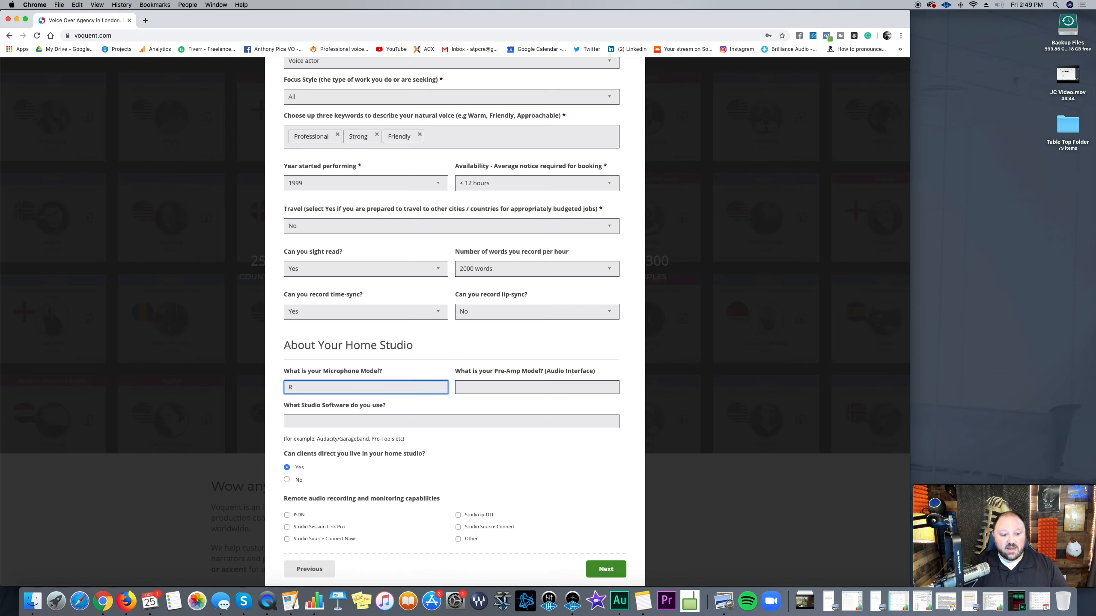
text(RE20)
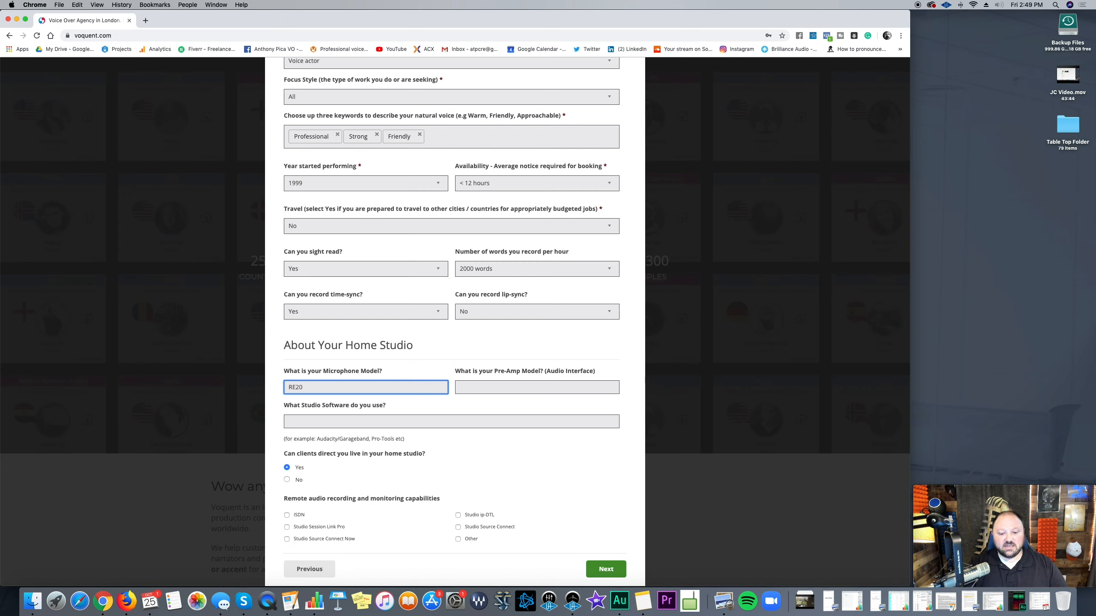
key(Tab)
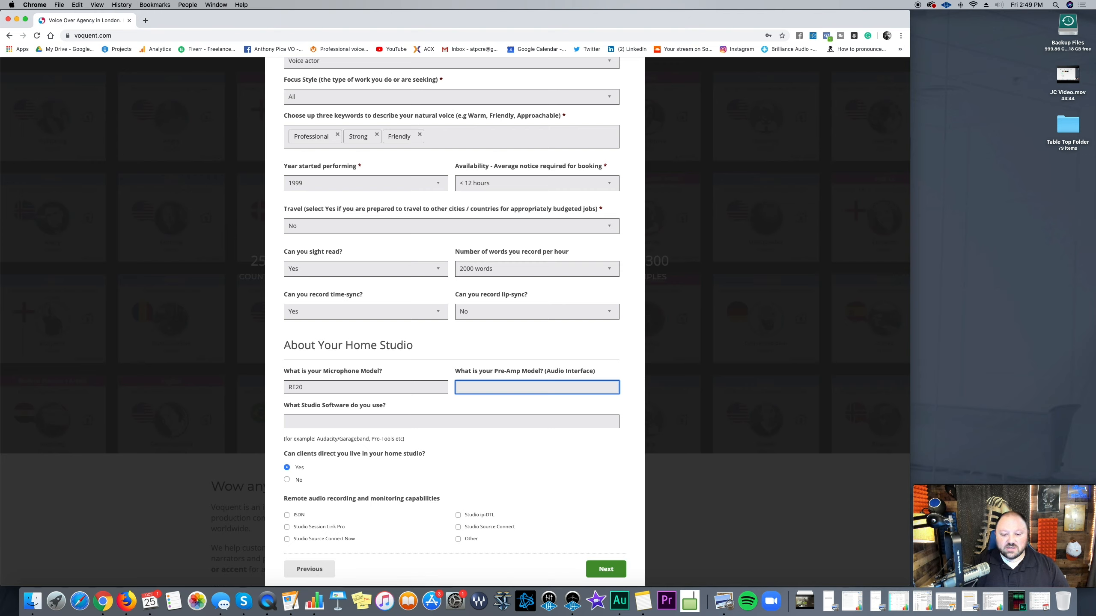
text(Univer)
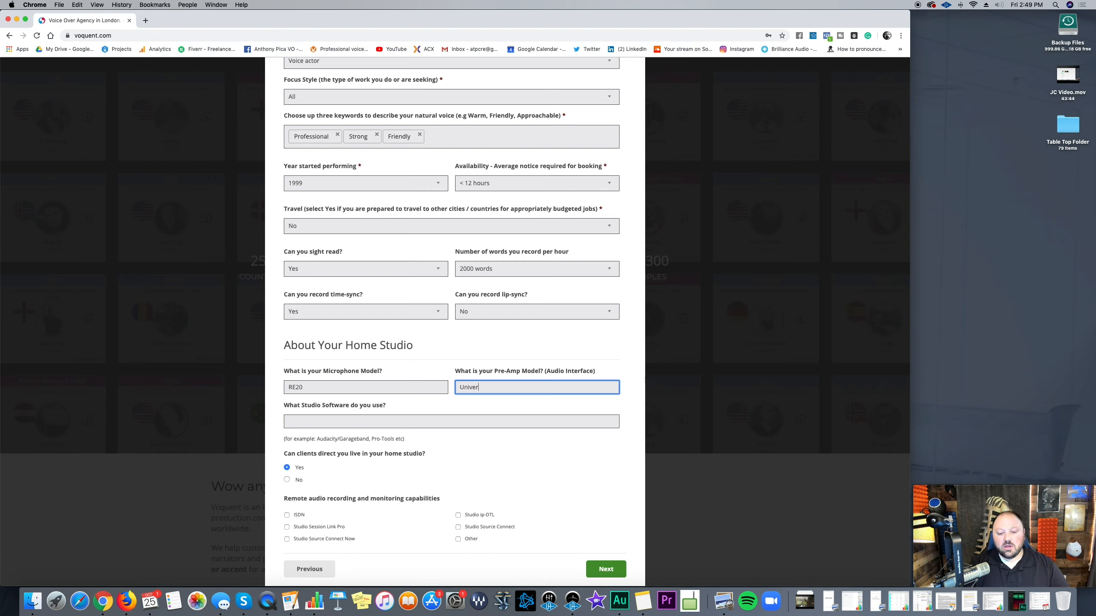
text(sal Adu)
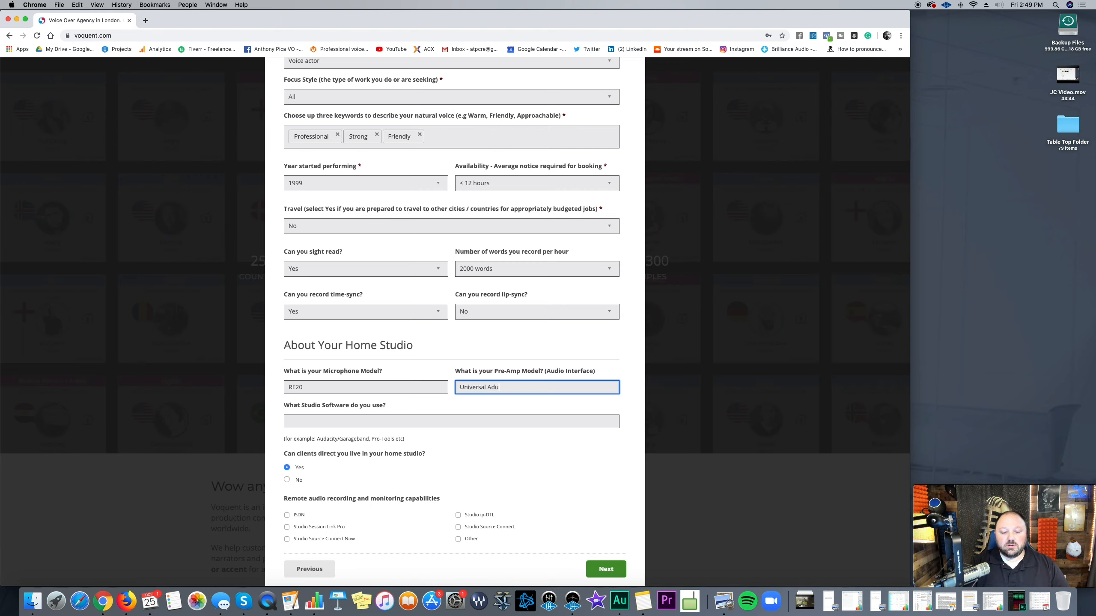
key(BackSpace)
key(BackSpace)
text(udio Apollo Twin)
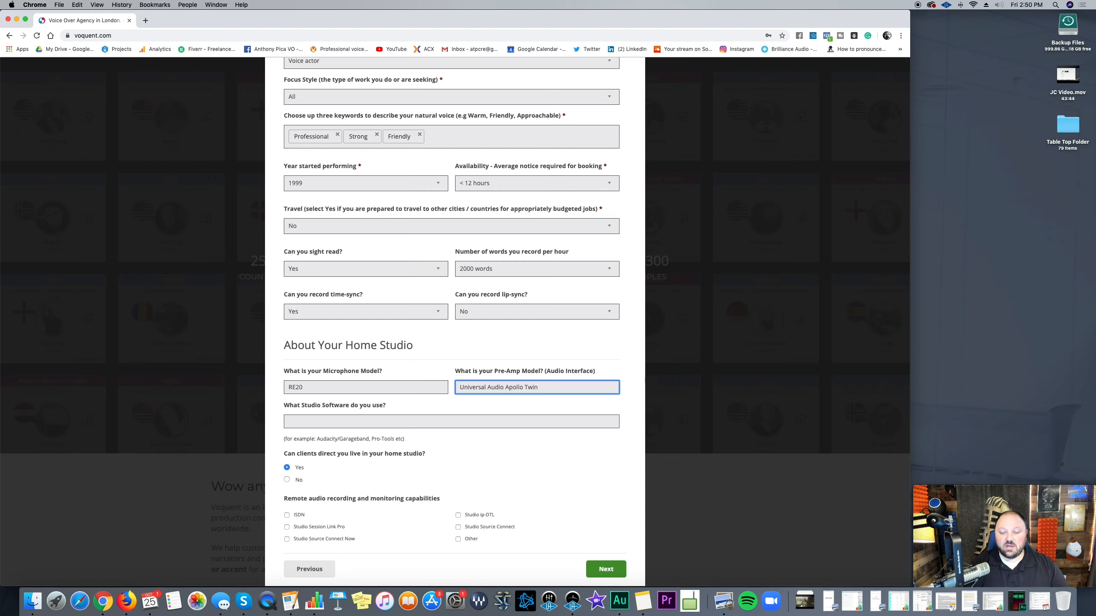
click(397, 425)
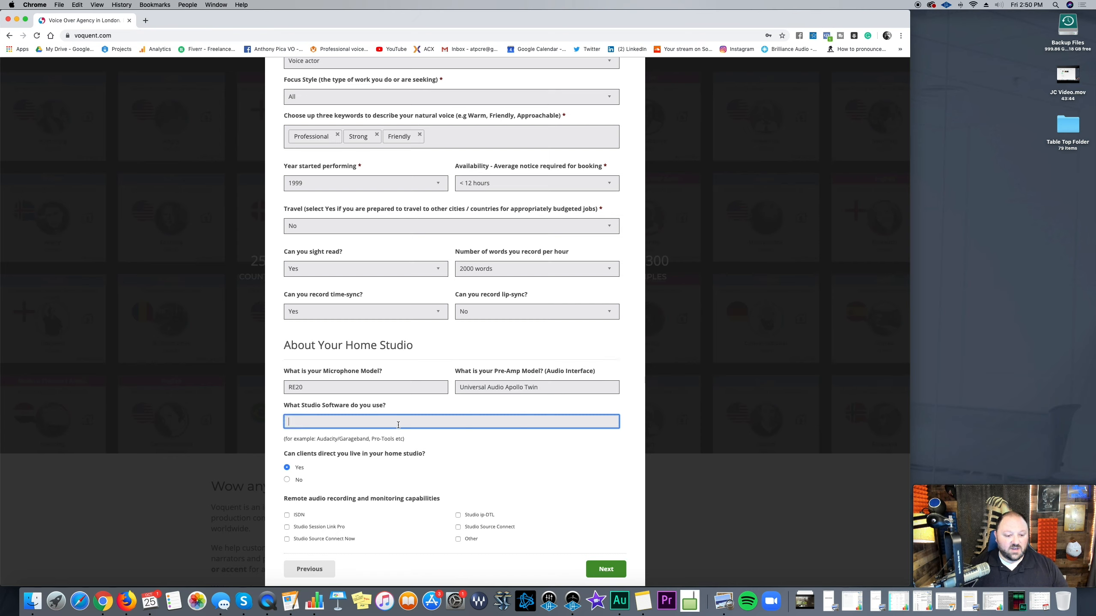
text(Adobe )
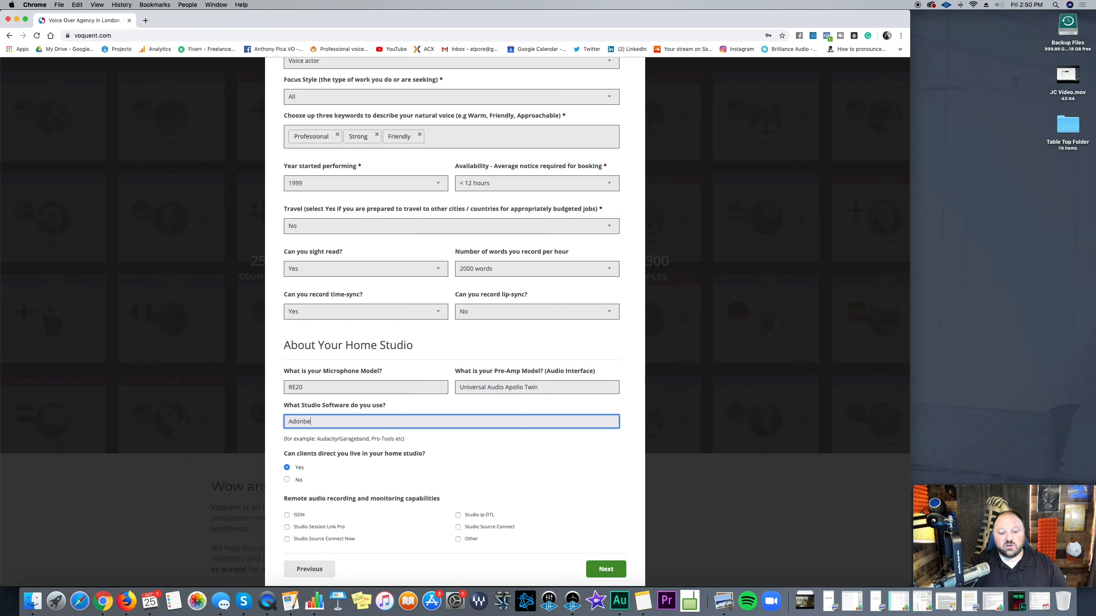
text(Audition)
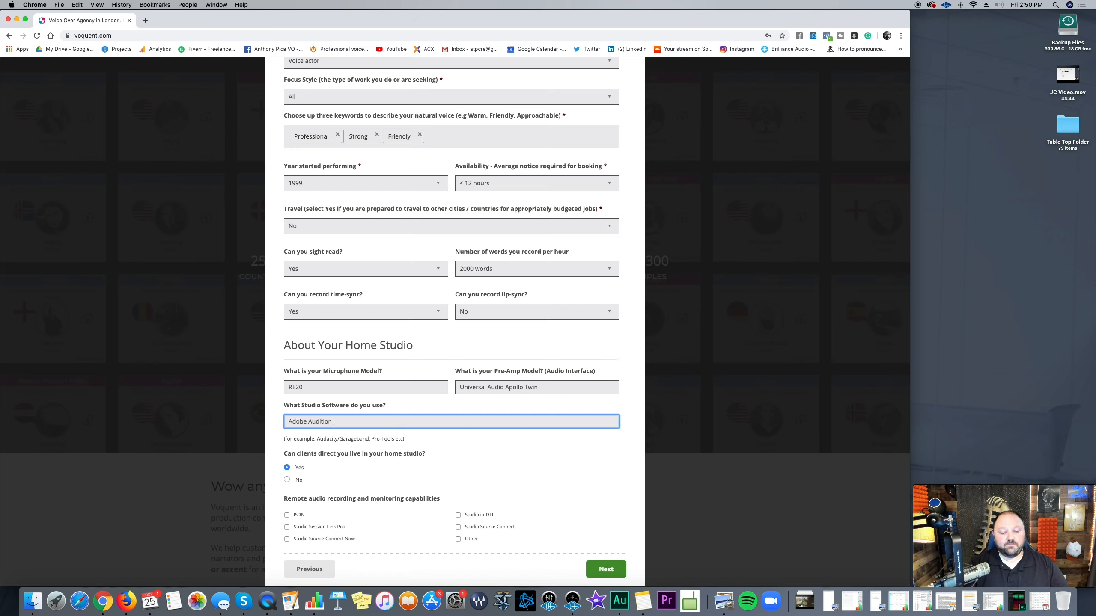
scroll(451, 455, down, 1)
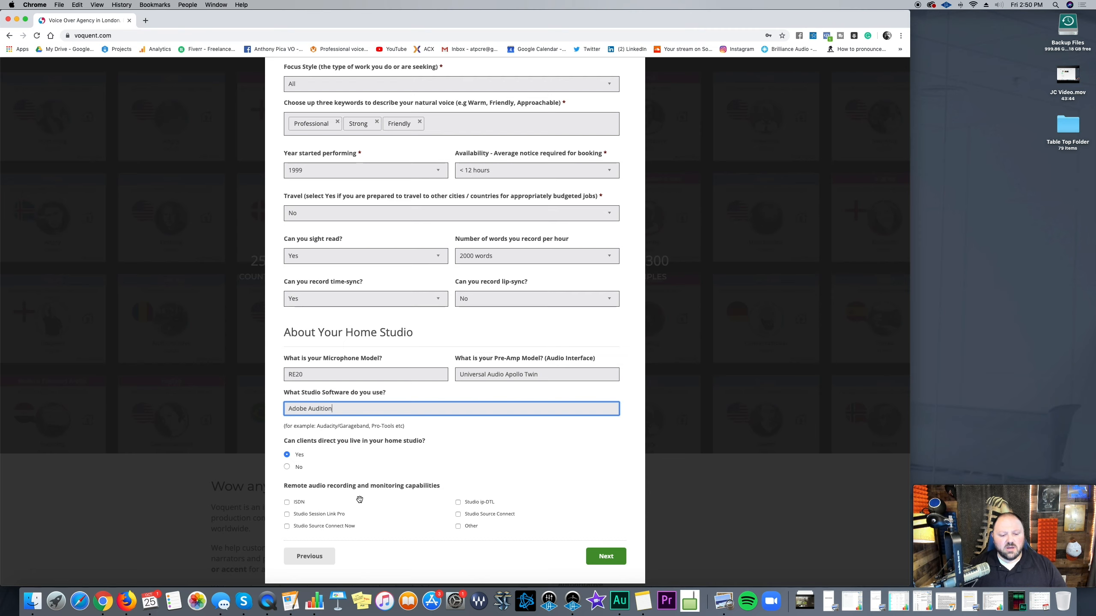
Step: Tick ISDN, Studio ip-DTL and Studio Source Connect as remote capabilities, then continue to the next step
click(286, 503)
click(458, 503)
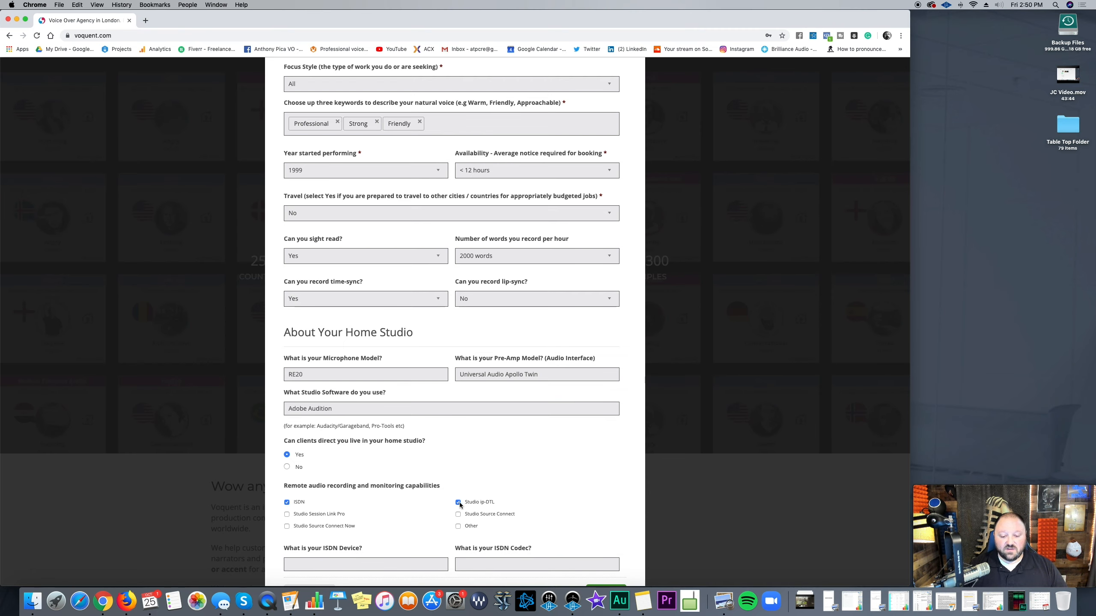
scroll(475, 505, down, 1)
click(458, 495)
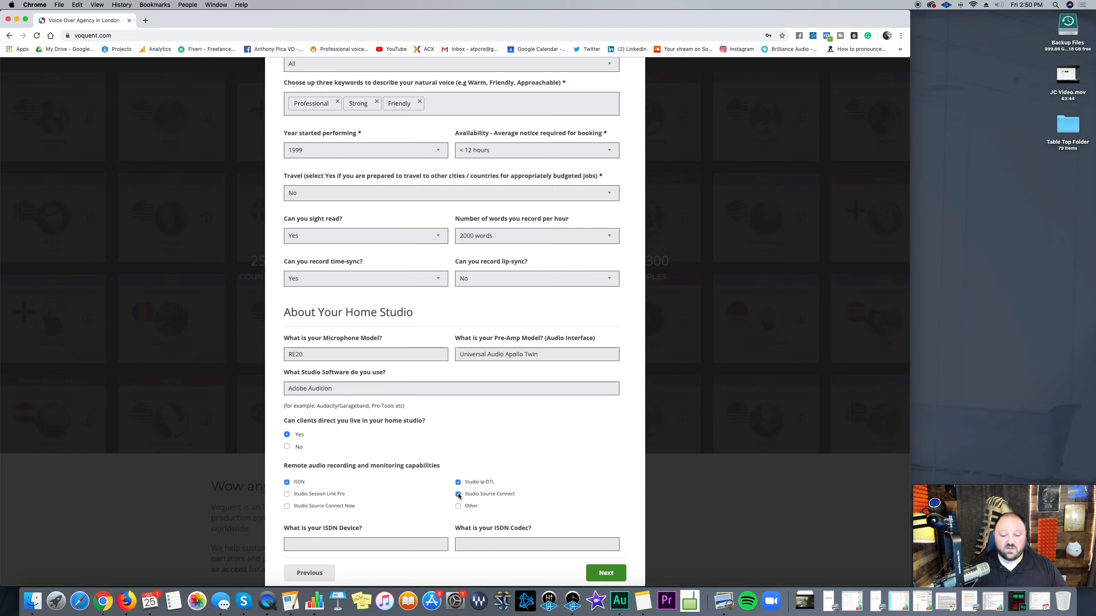
scroll(458, 496, down, 1)
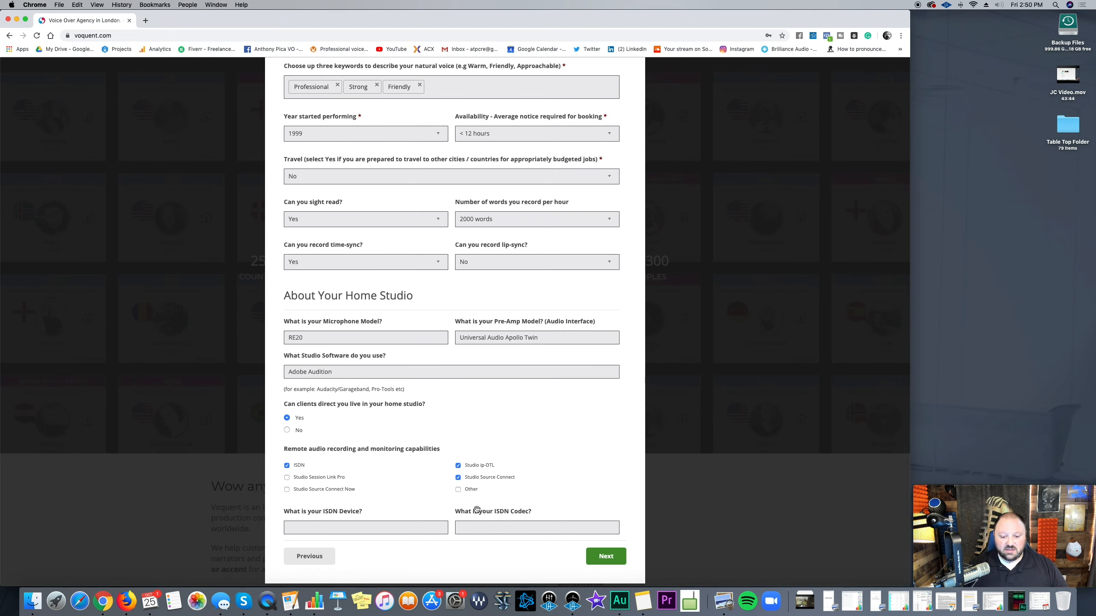
click(609, 562)
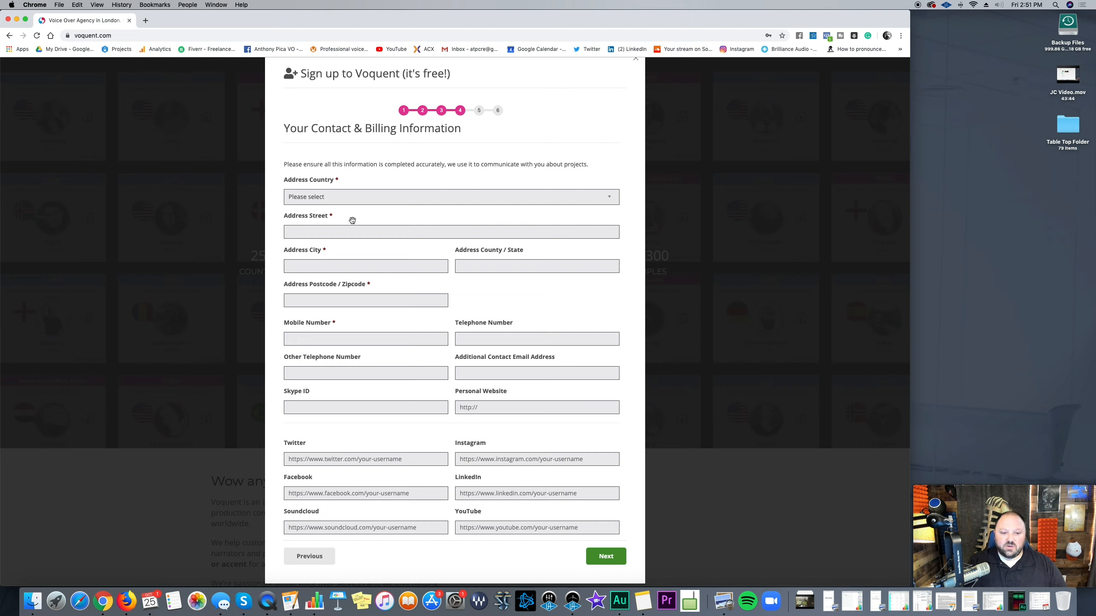
Step: Choose United States as the address country and enter the street address
click(364, 198)
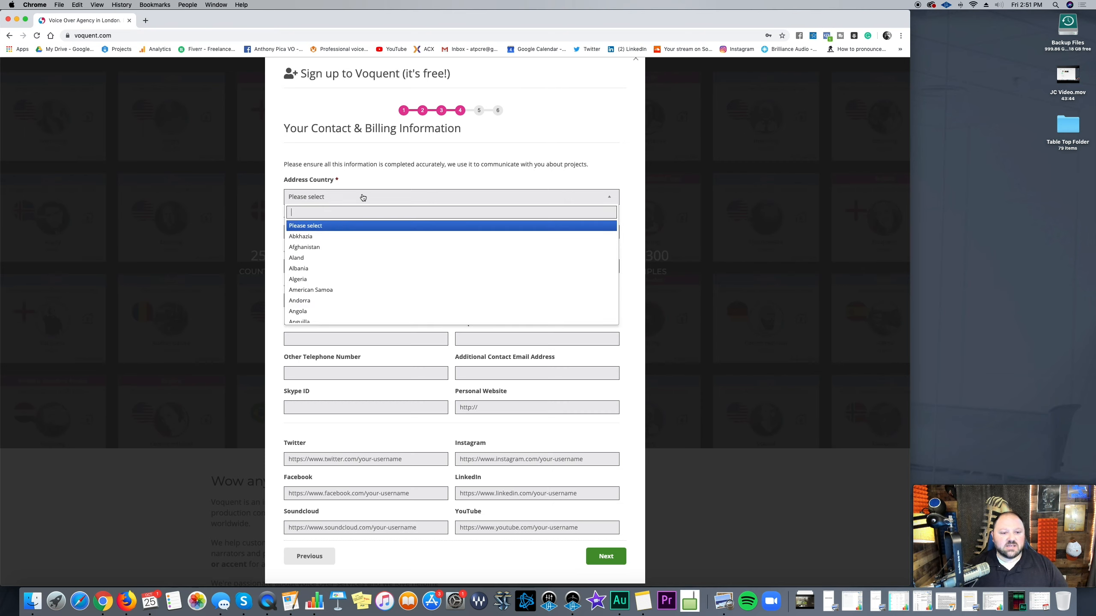
scroll(394, 274, down, 20)
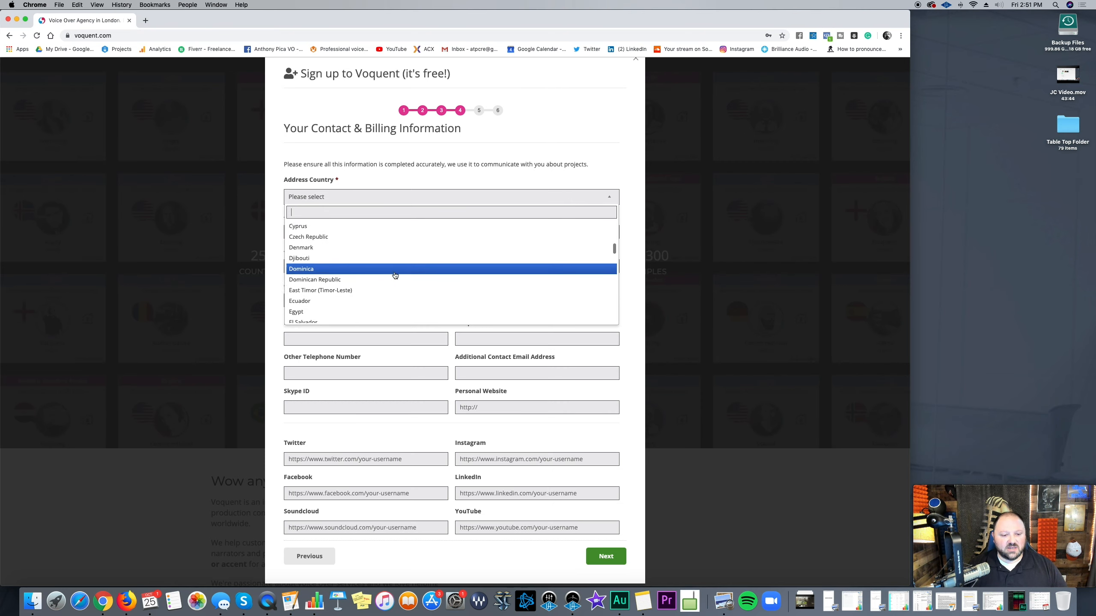
scroll(394, 274, down, 15)
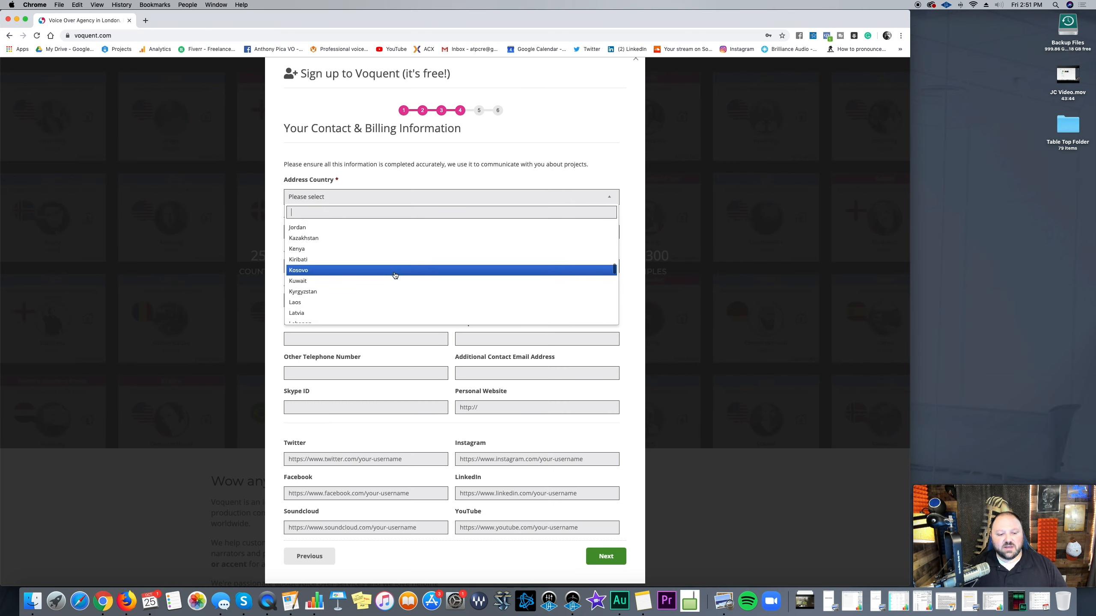
scroll(394, 274, down, 10)
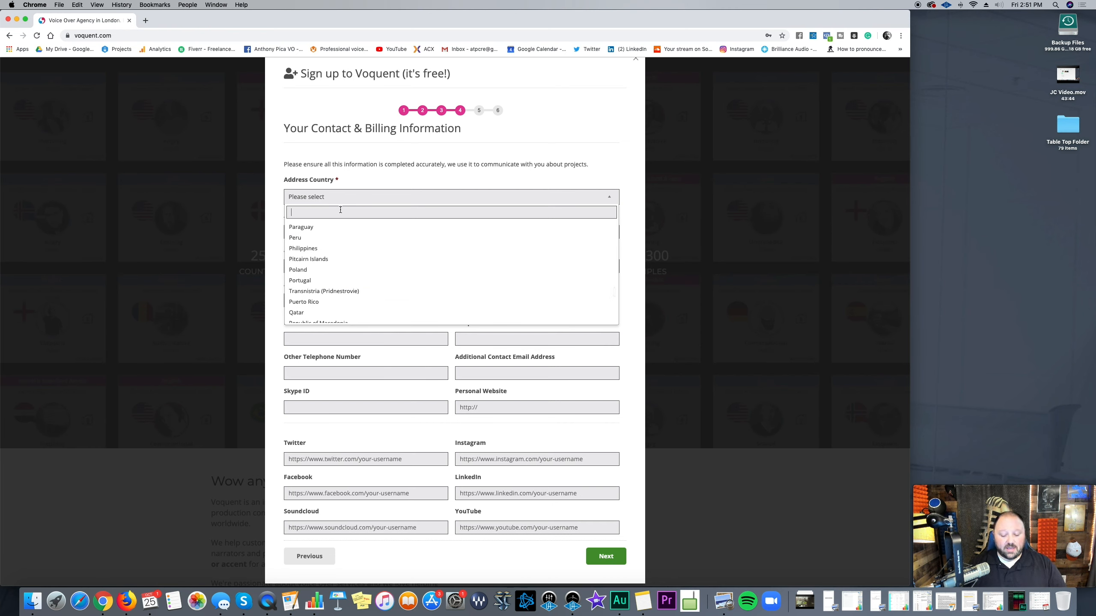
text(uni)
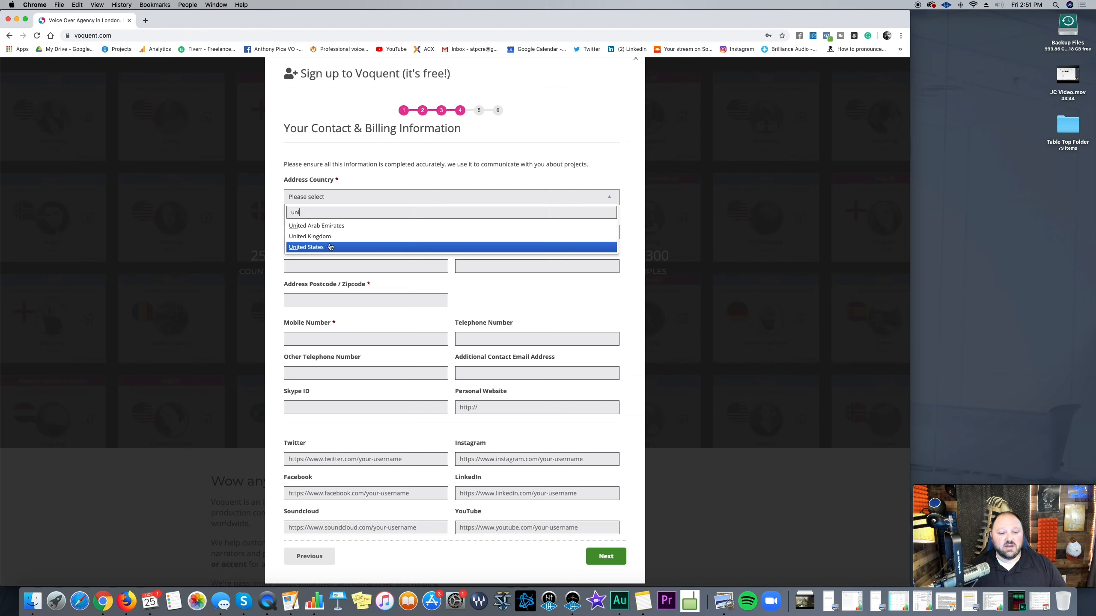
click(319, 247)
click(327, 233)
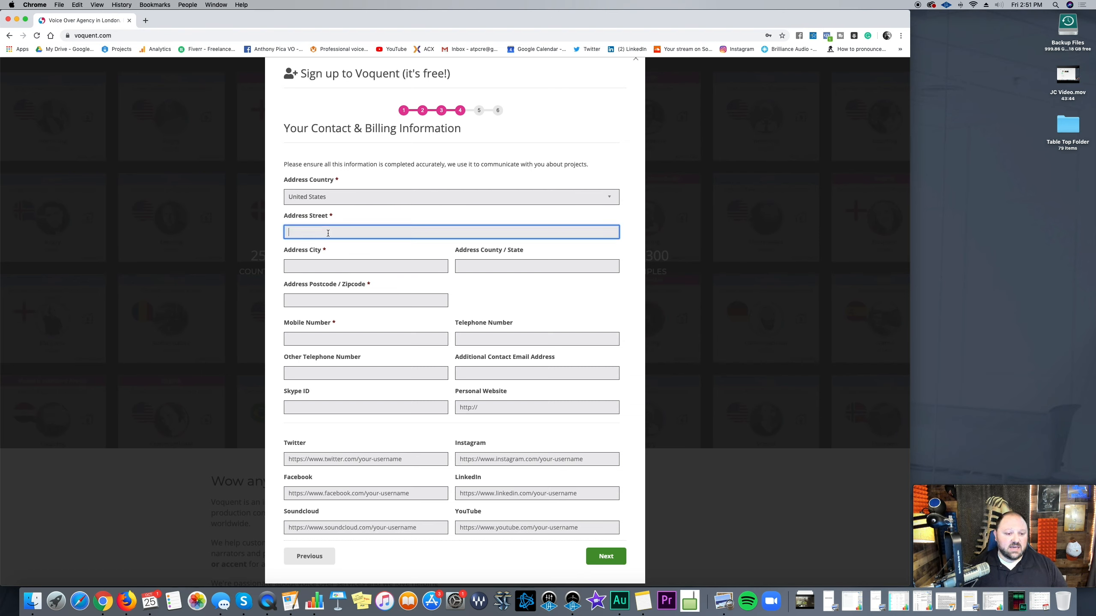
text(123 )
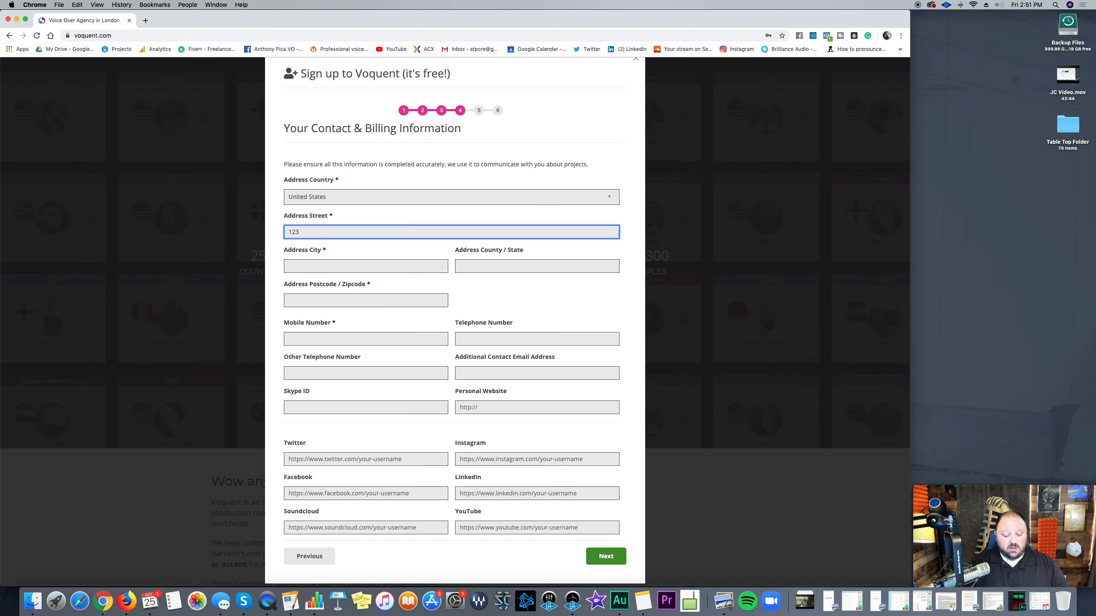
text(ATP )
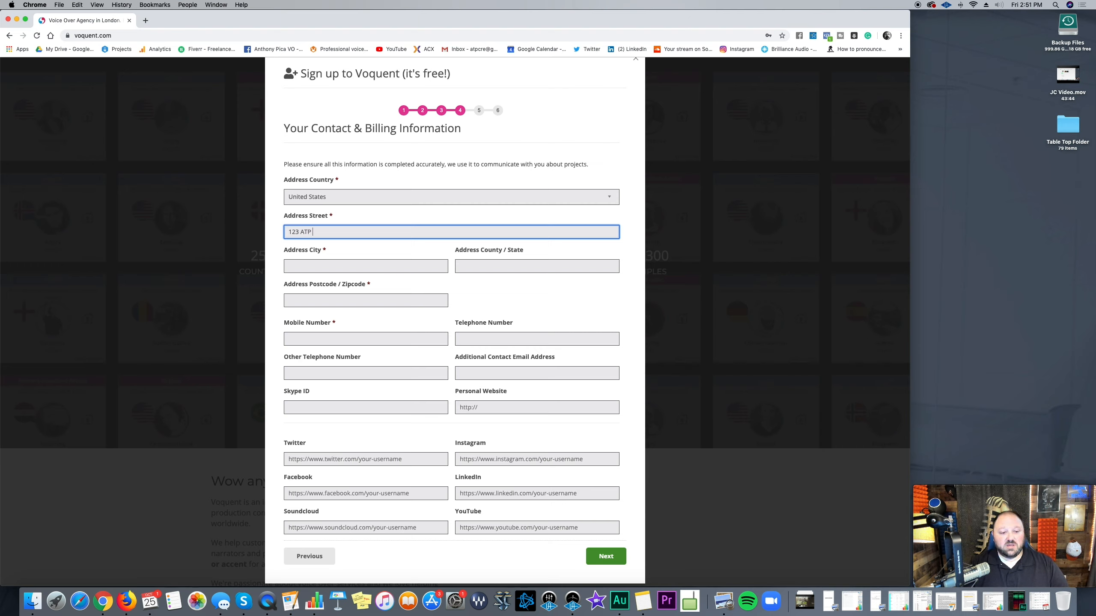
text(Drive)
Step: Fill in the address city and county/state, replacing the first state entry
key(Tab)
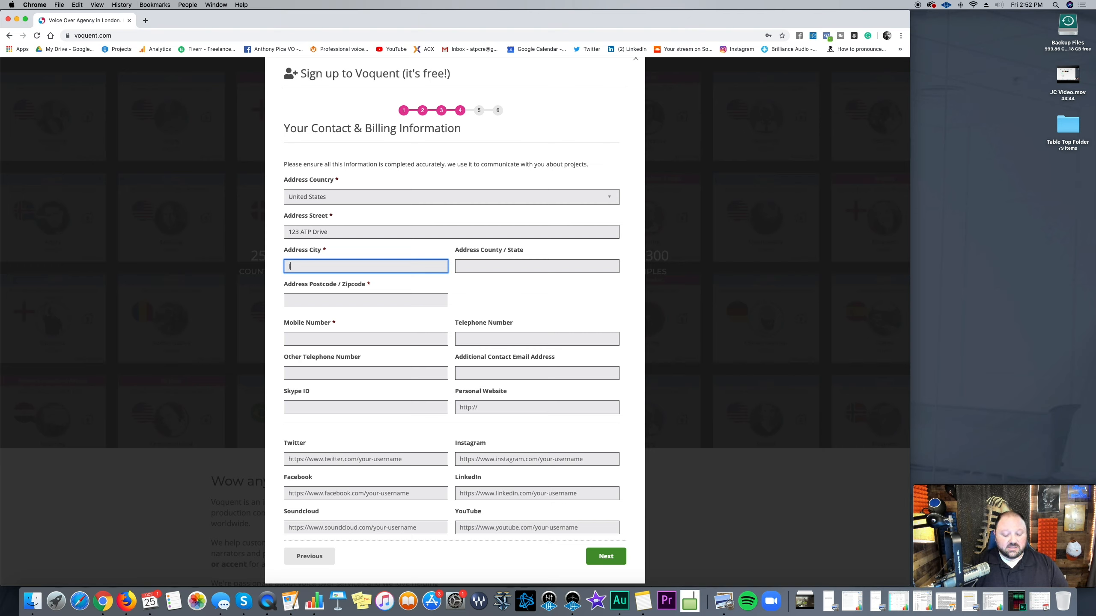
text(Jojo)
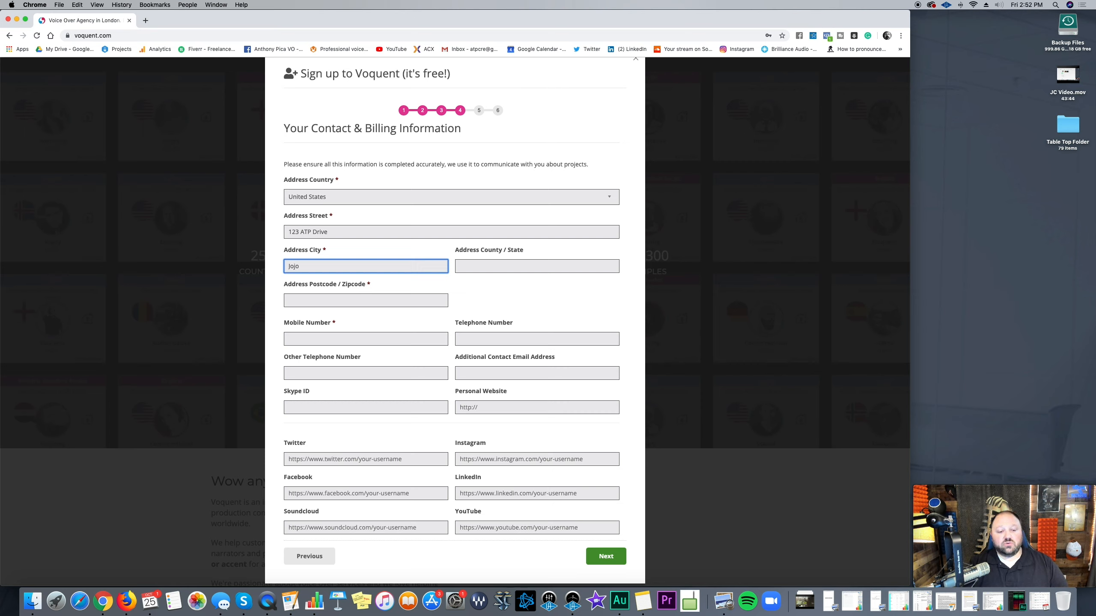
key(Tab)
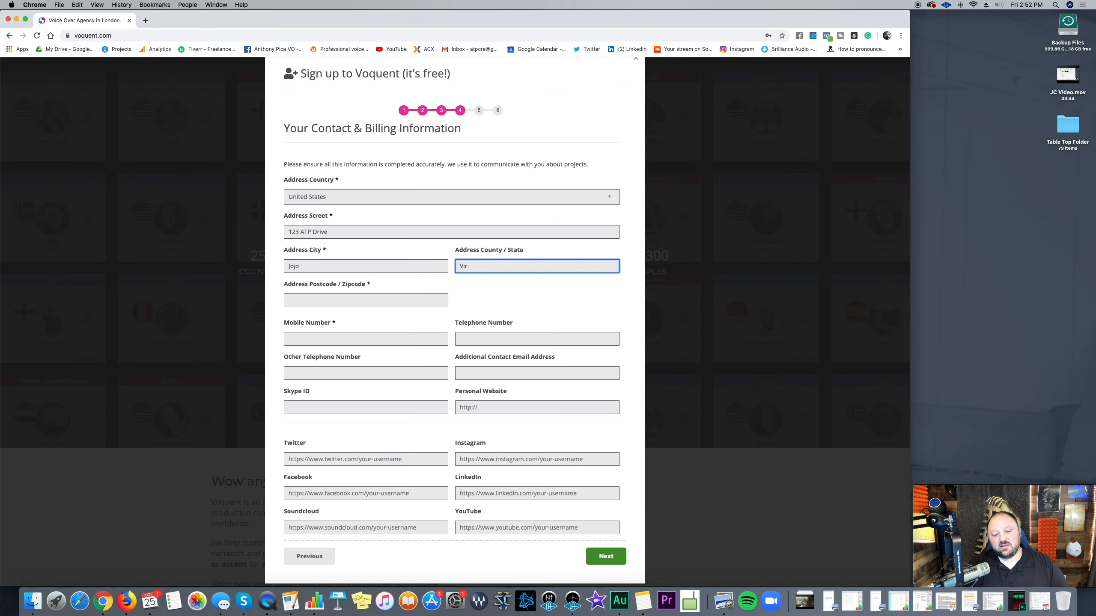
text(Virginia)
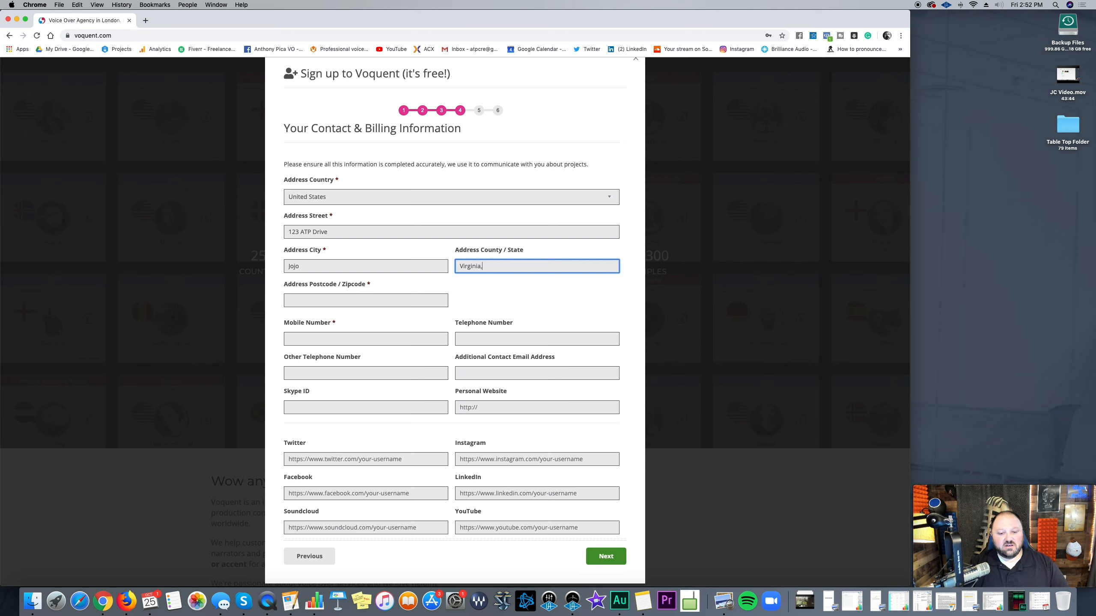
text(, Uni)
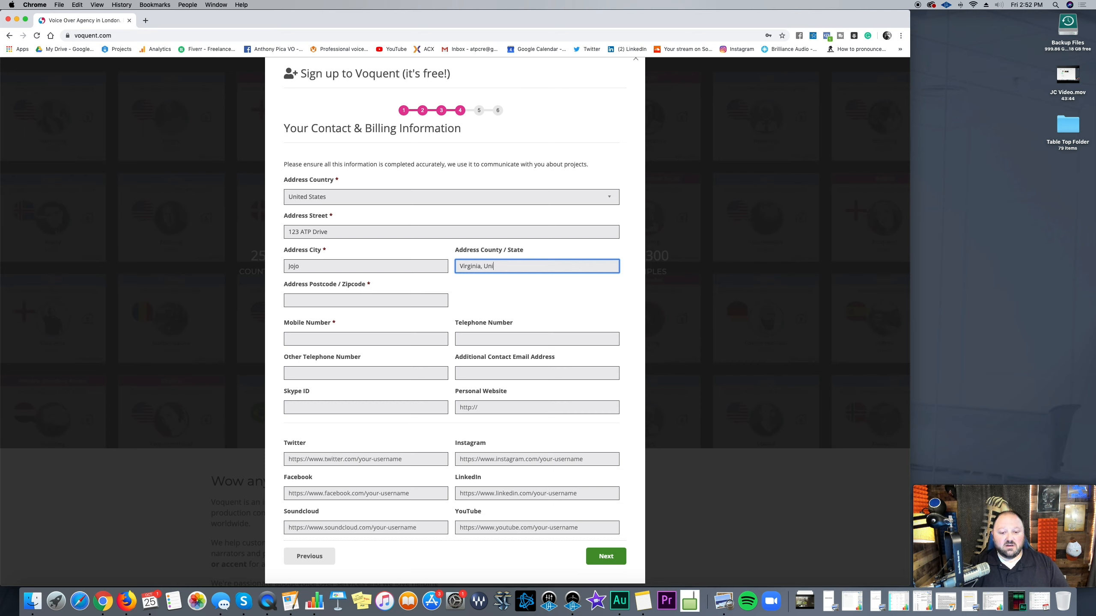
text(ted Stat)
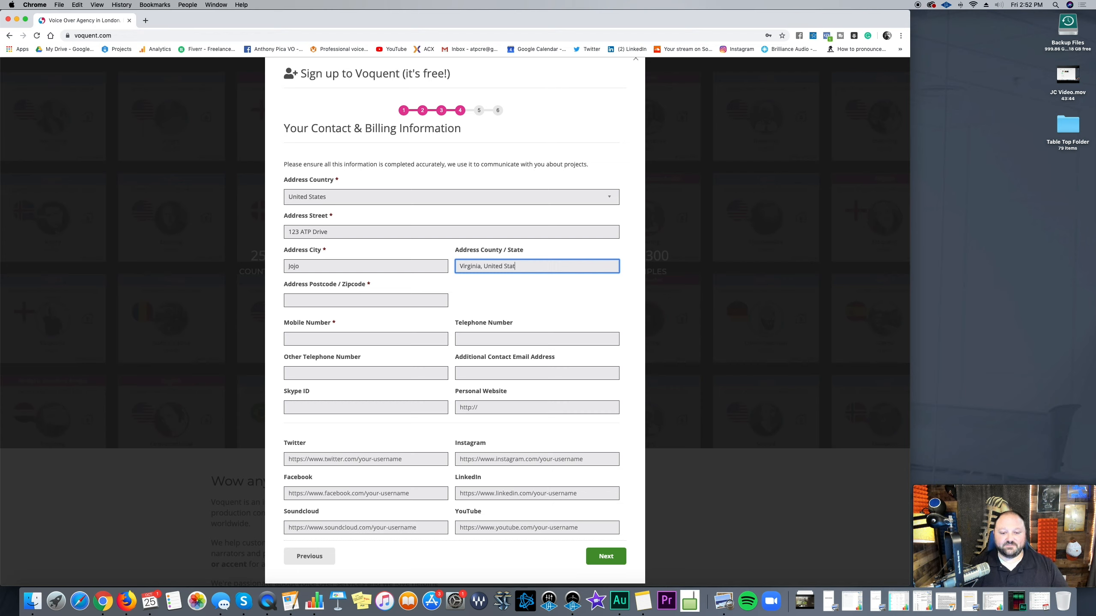
drag(520, 266, 408, 264)
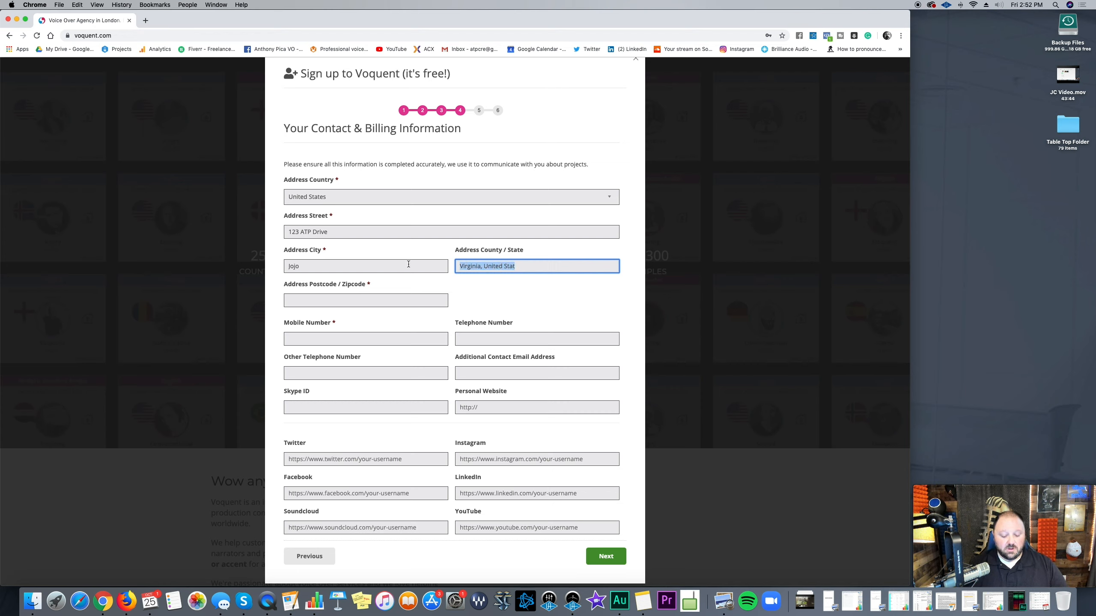
text(V)
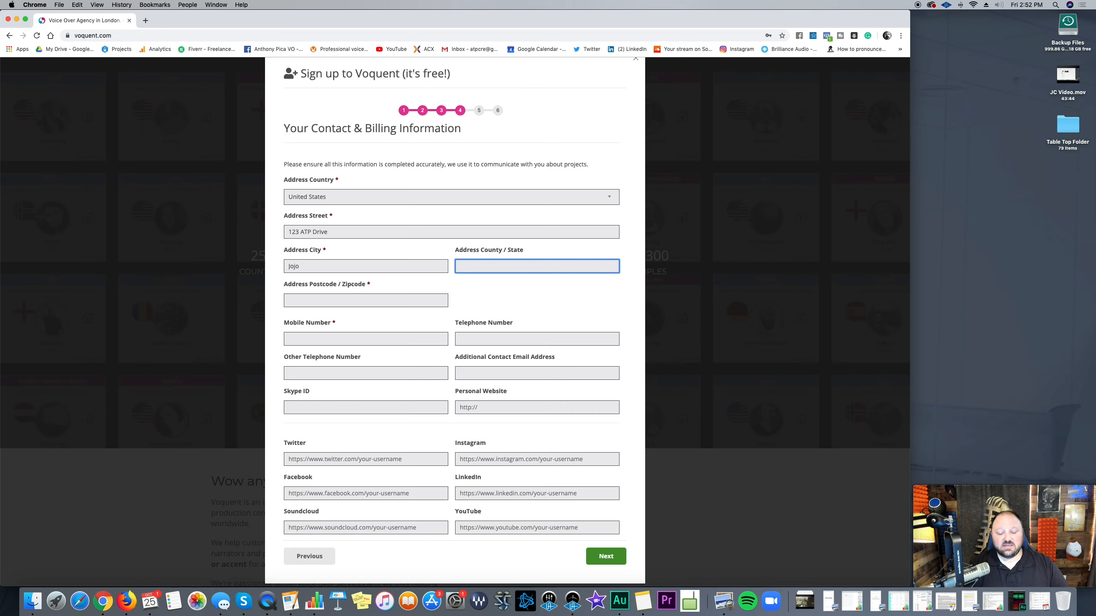
text(U.S. / VA)
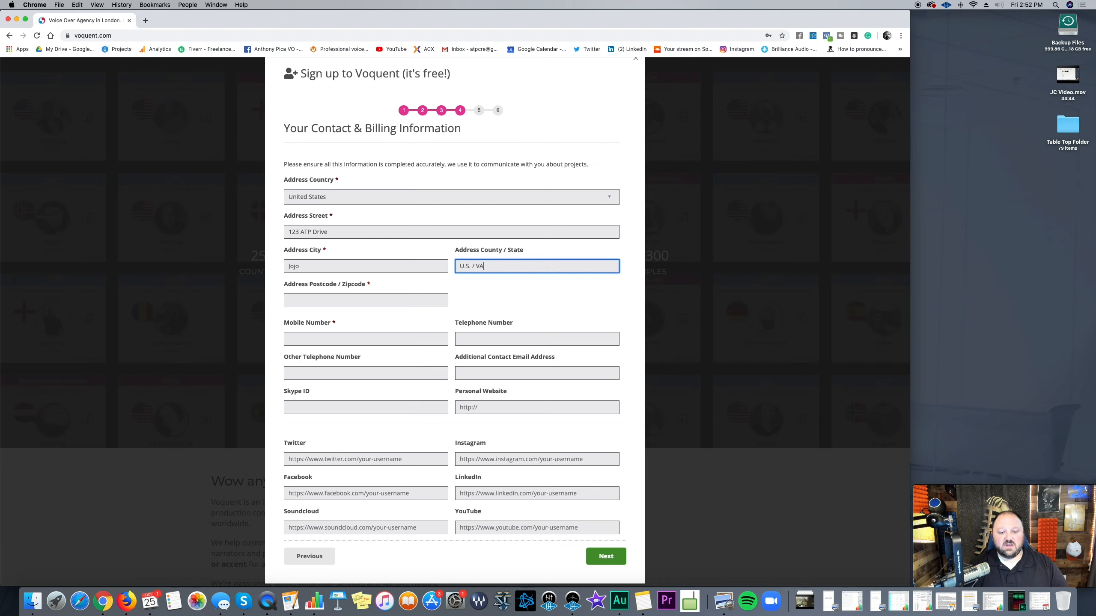
Step: Enter the postcode and the mobile number
click(326, 298)
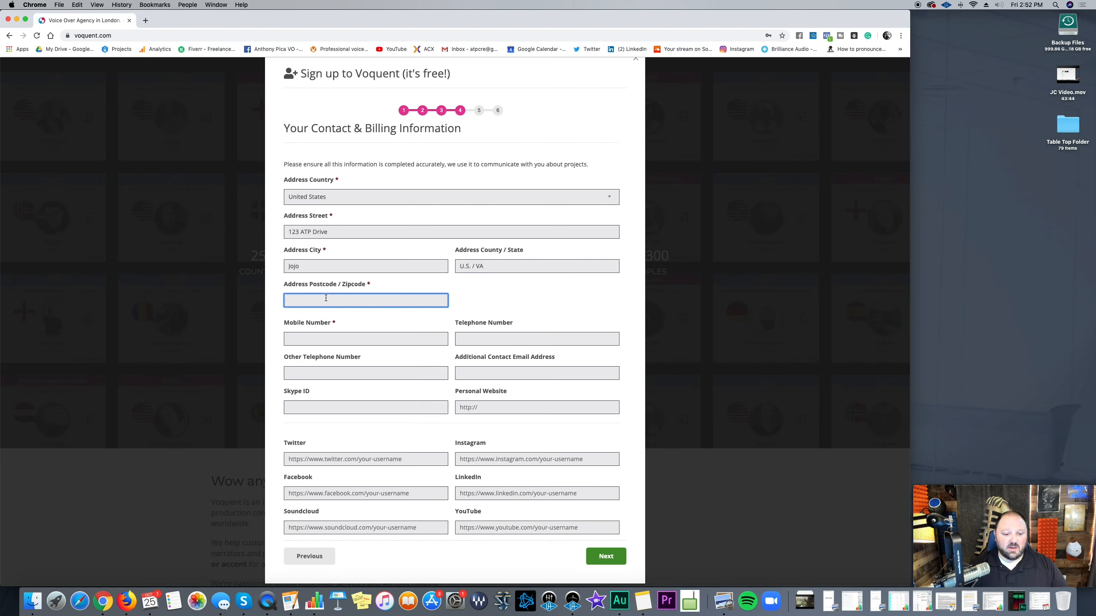
text(12345)
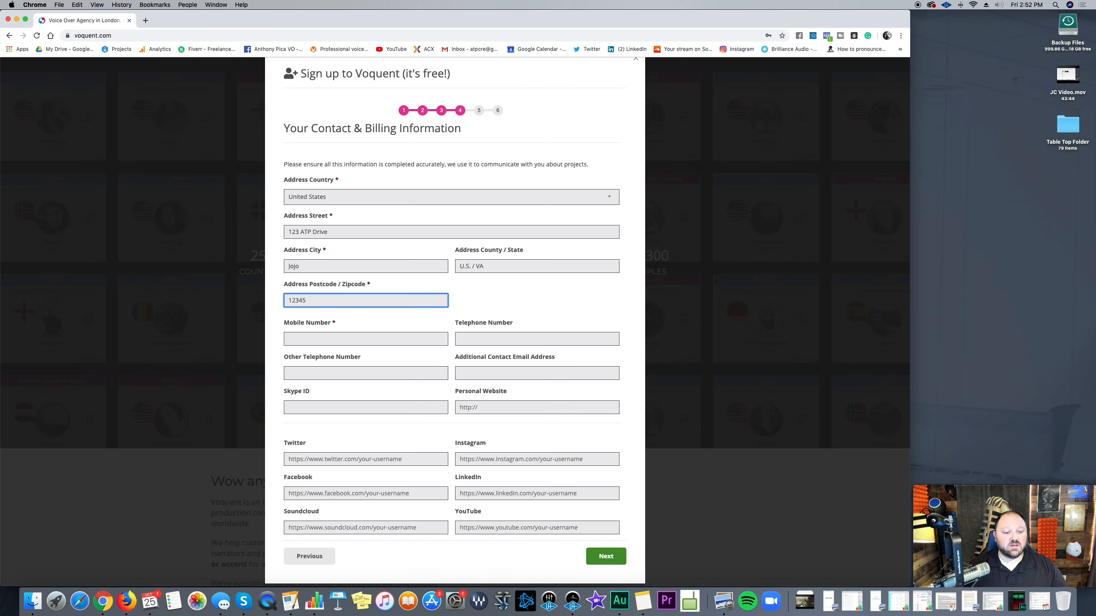
click(421, 342)
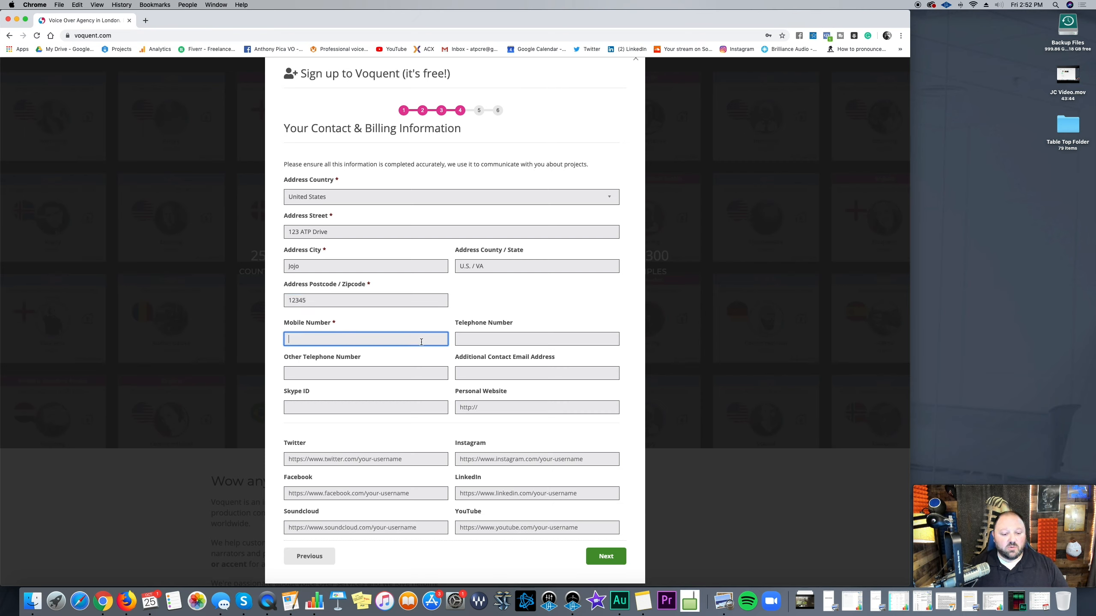
text(333)
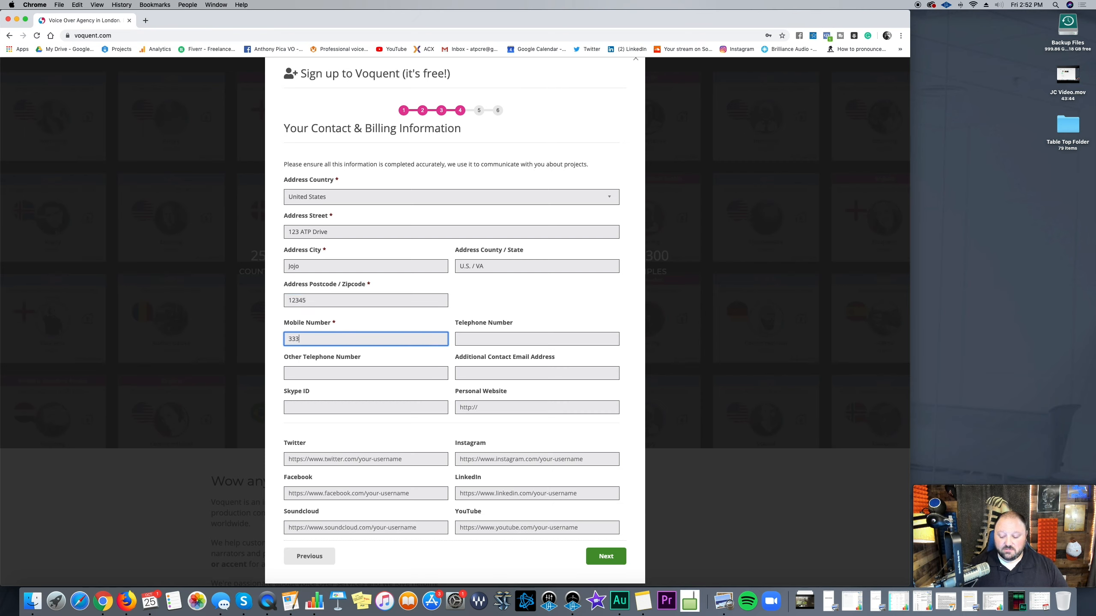
text(-333-3333)
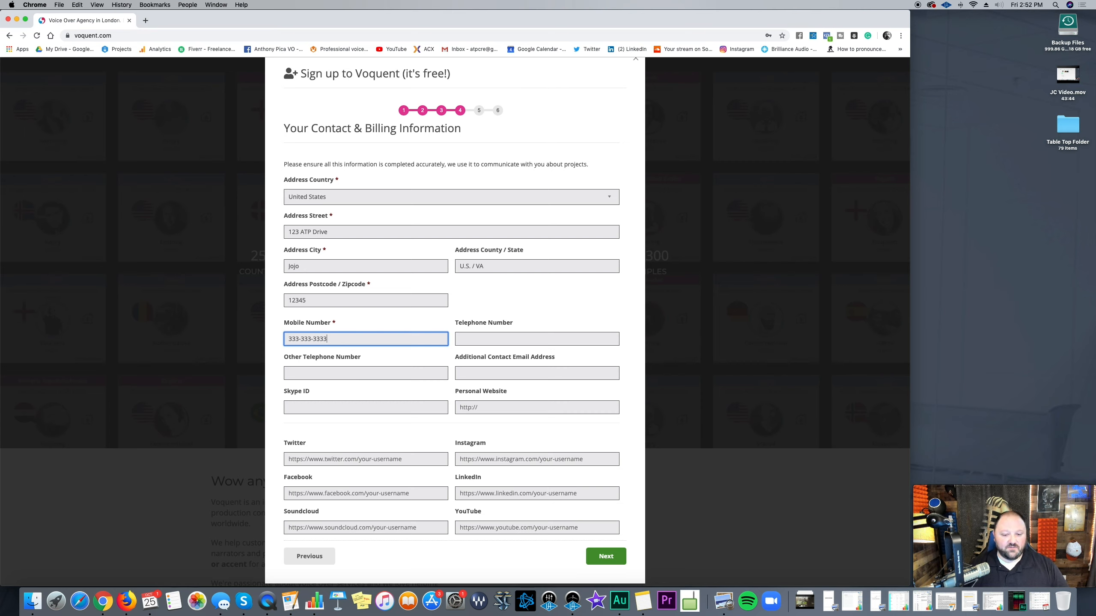
click(502, 342)
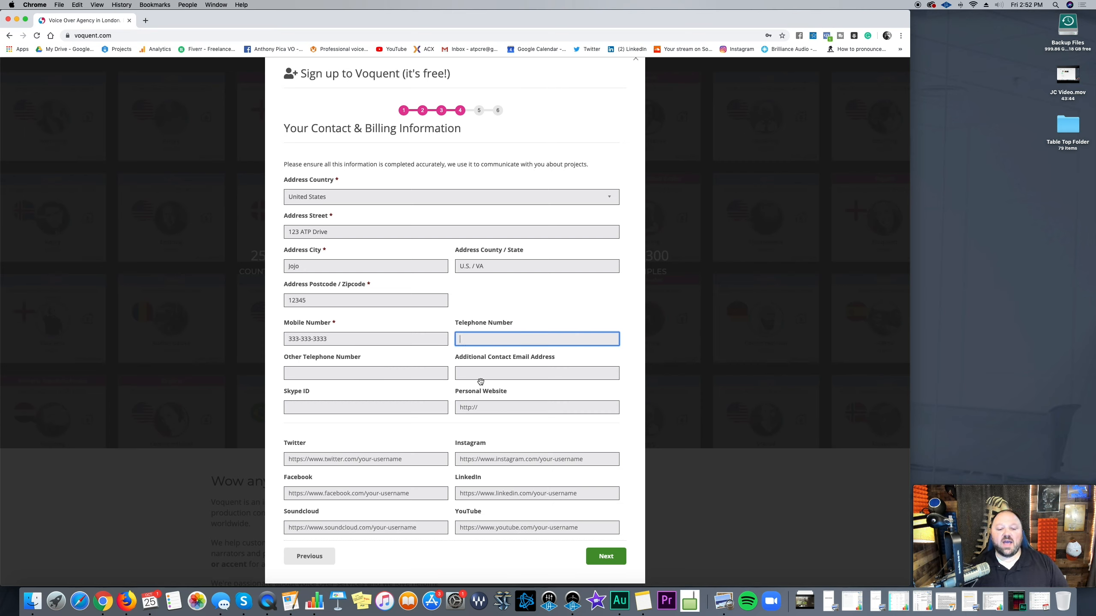
click(350, 375)
click(522, 376)
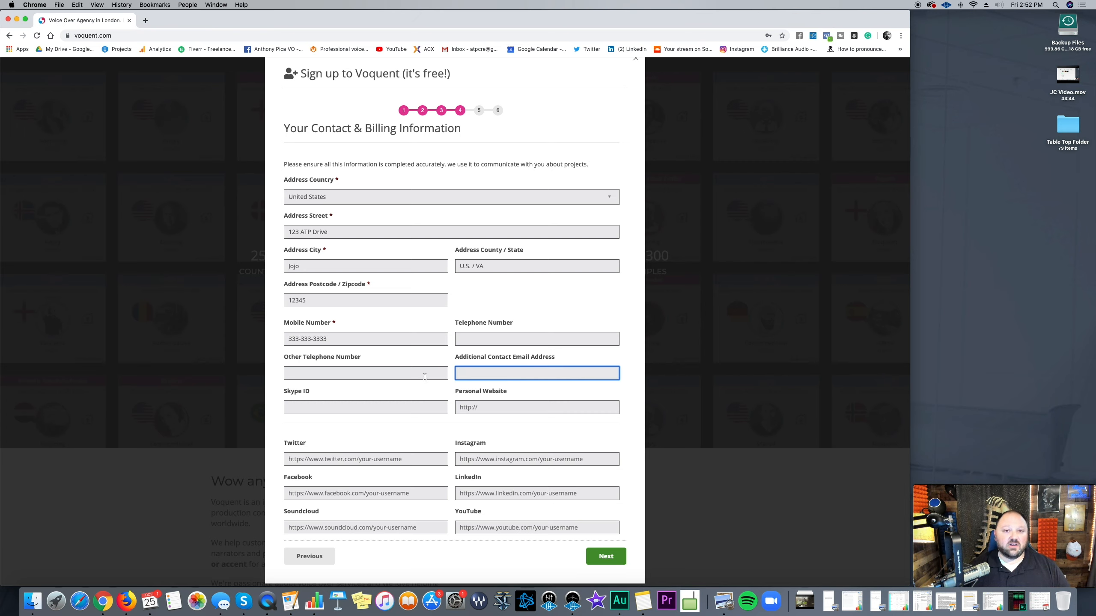
click(391, 376)
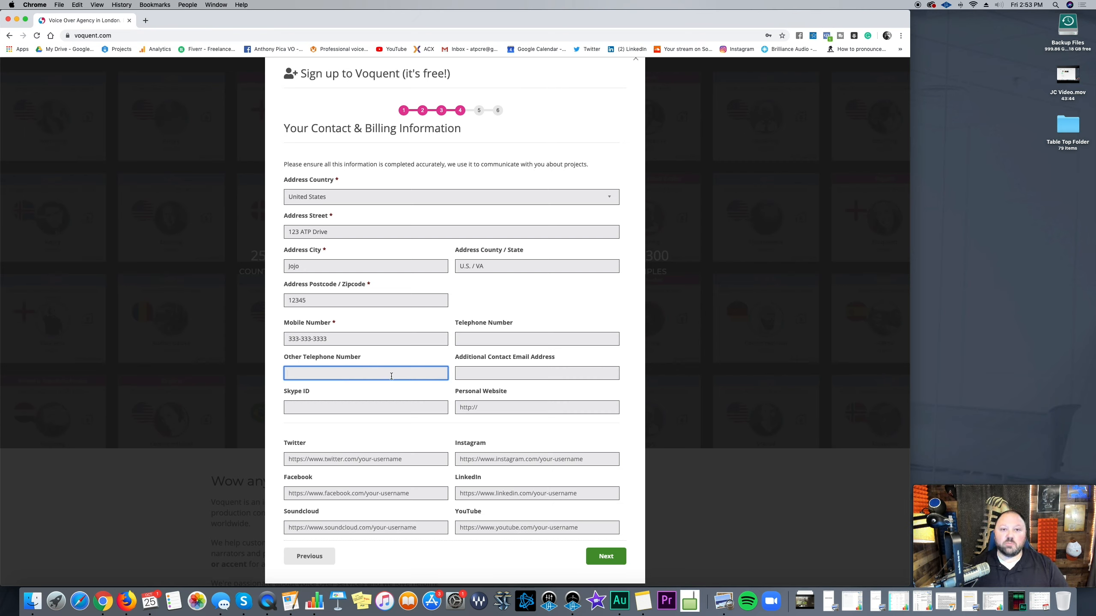
scroll(391, 377, up, 1)
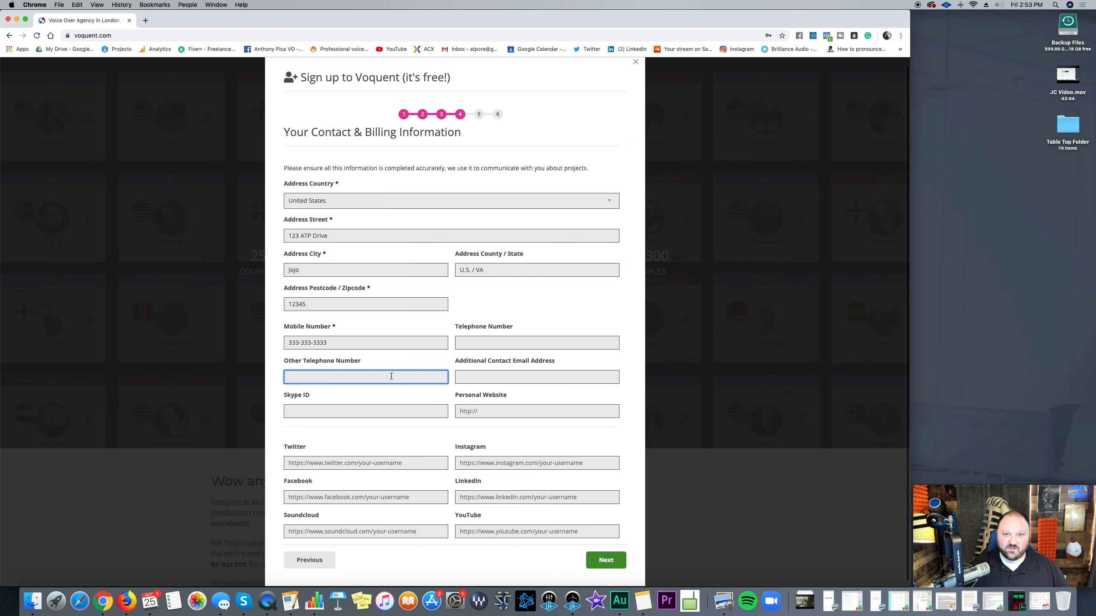
scroll(391, 376, down, 1)
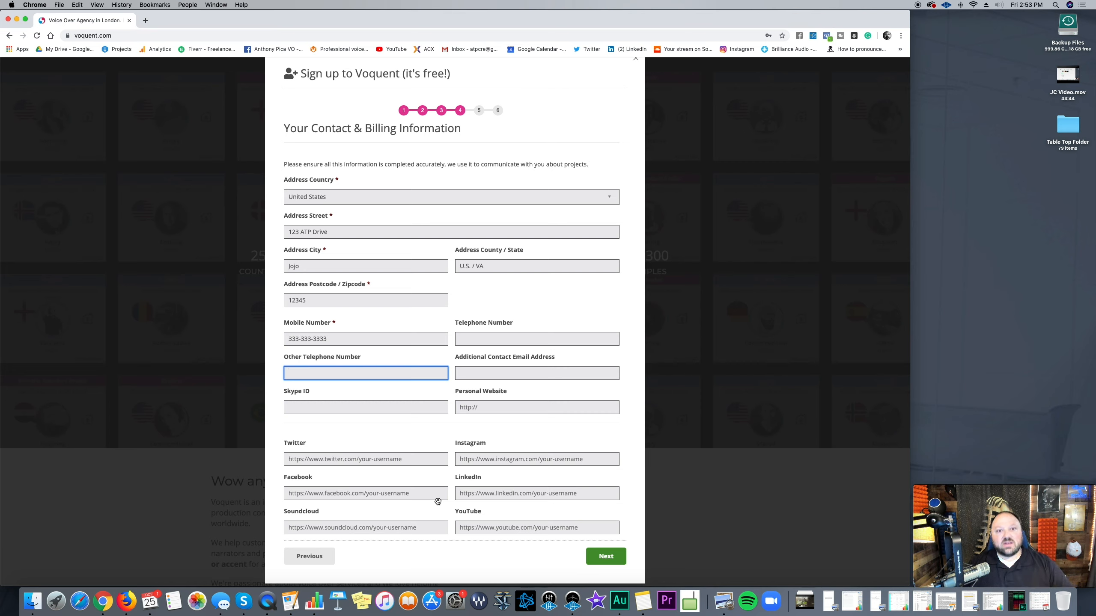
Step: Move to the Your Rates step and set the fee currency to USD ($)
click(602, 561)
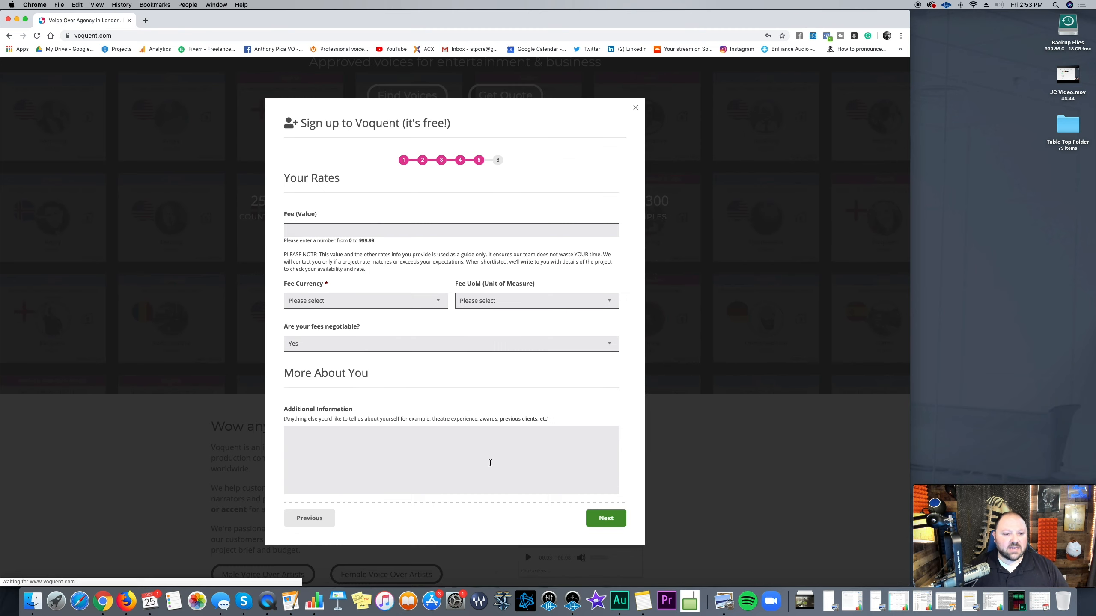
click(341, 233)
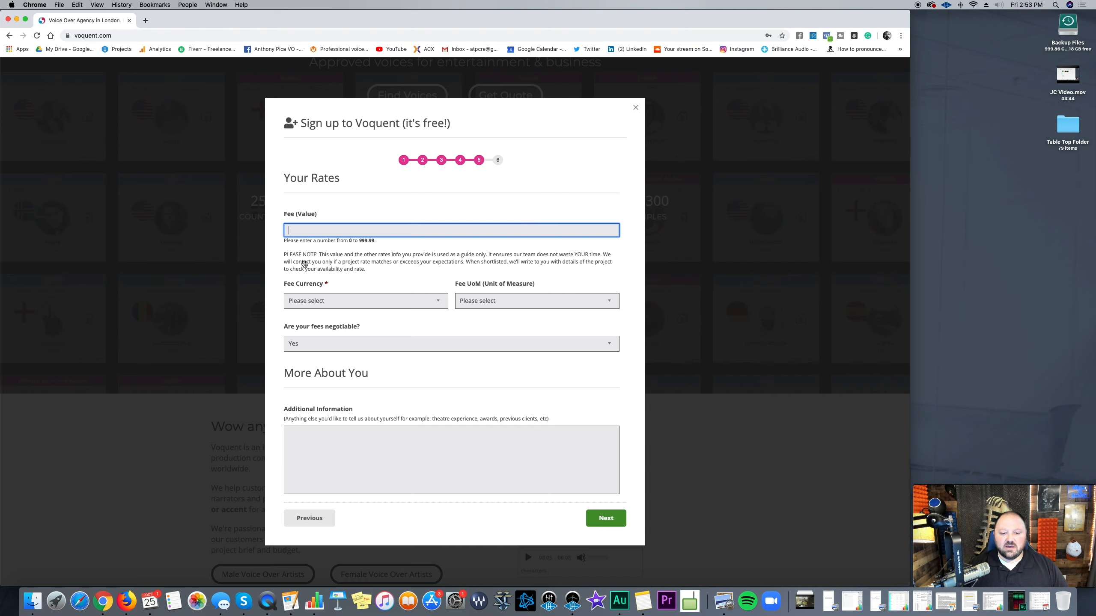
click(433, 307)
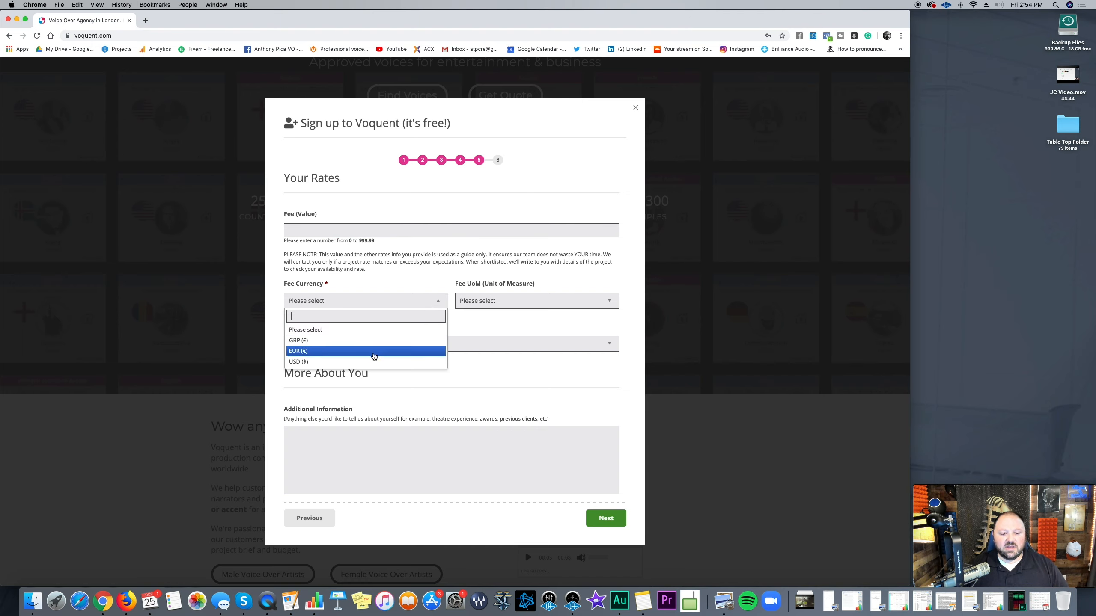
click(371, 356)
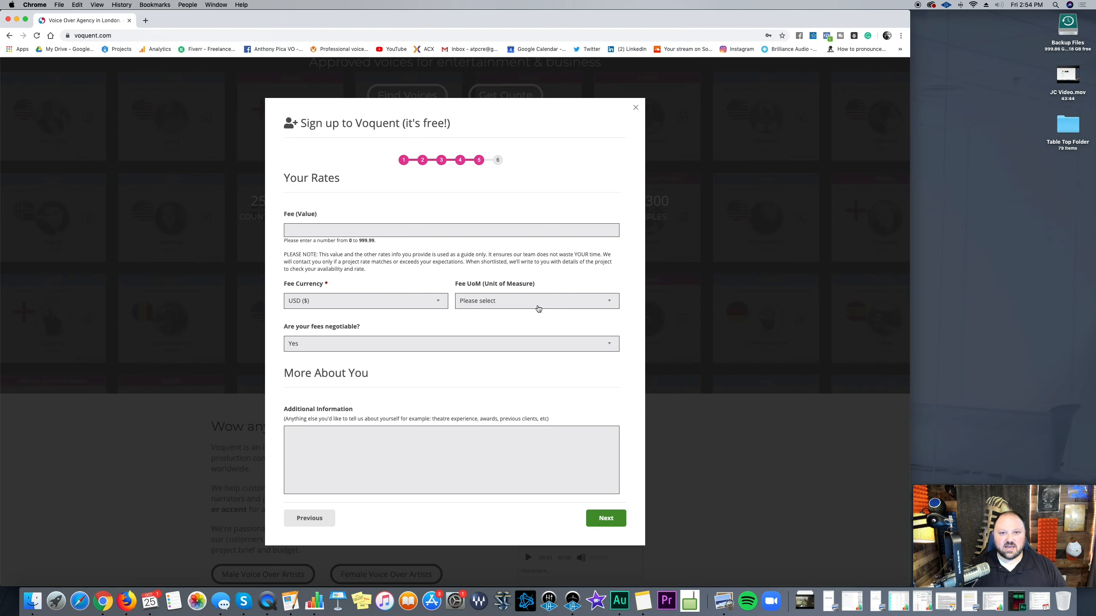
Step: Set the fee unit of measure to per hour
click(538, 308)
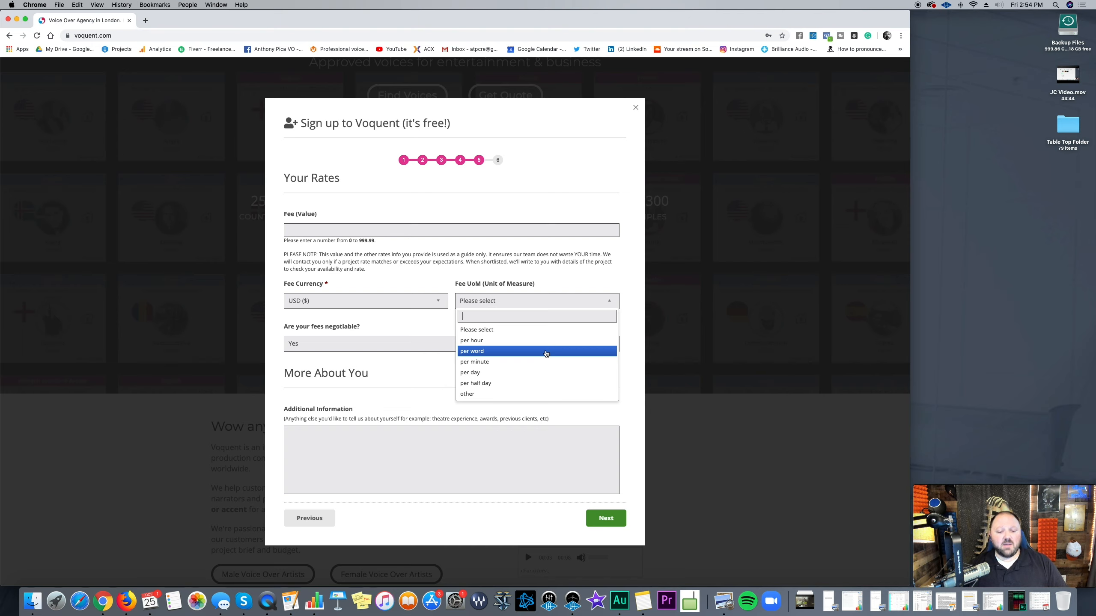
click(547, 344)
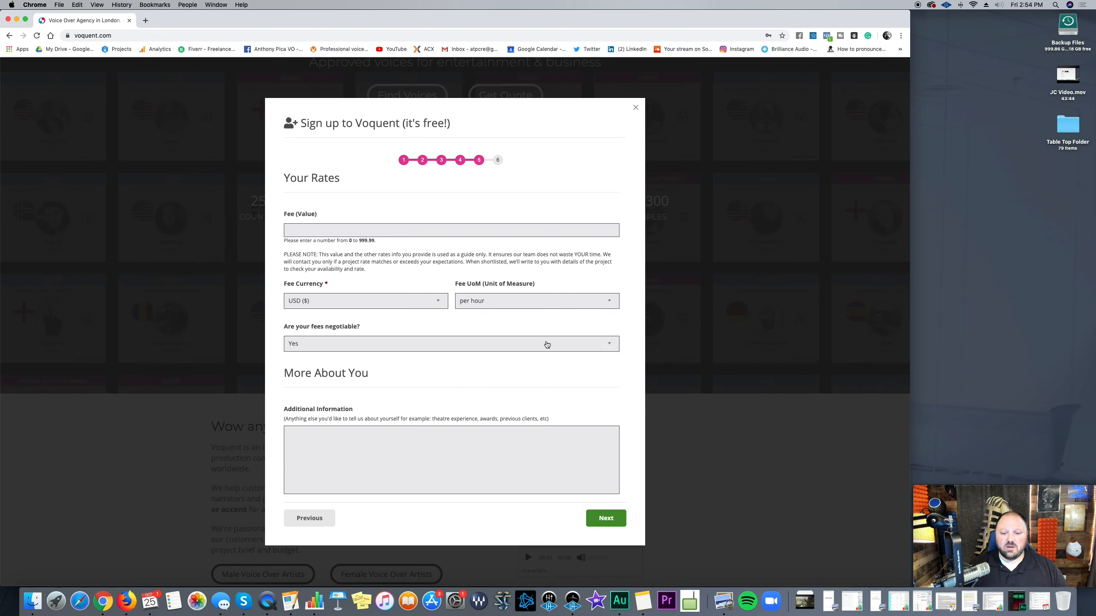
click(545, 302)
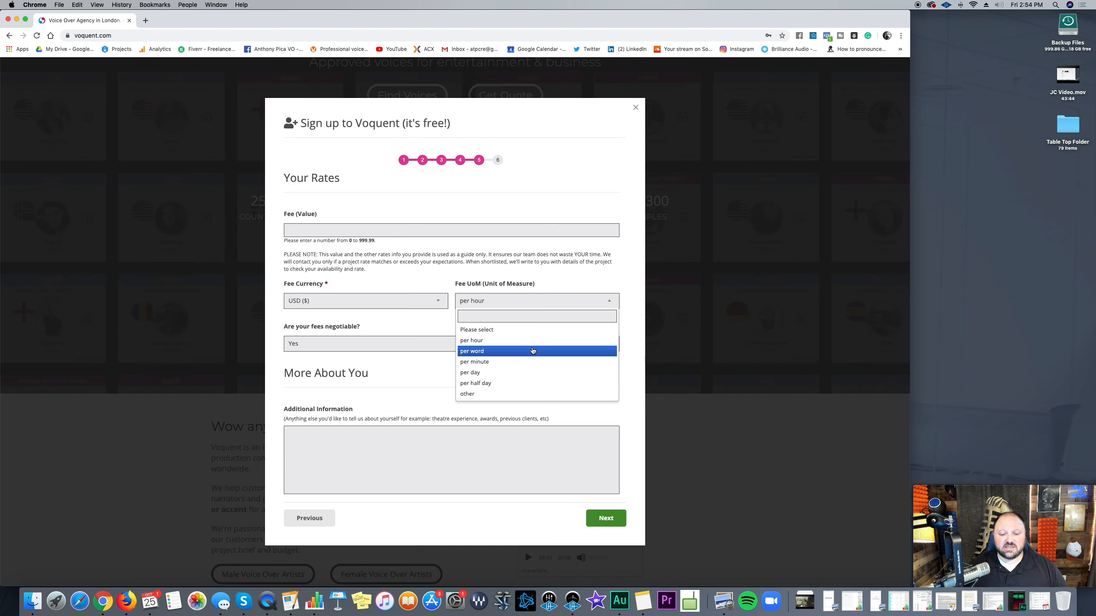
click(533, 350)
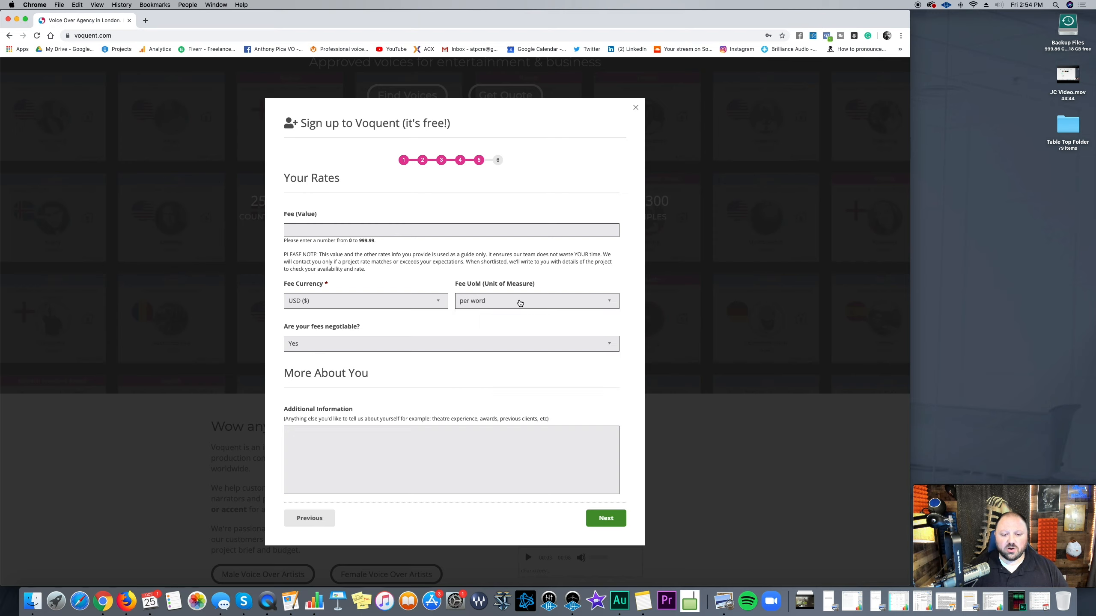
click(519, 303)
click(519, 363)
click(520, 304)
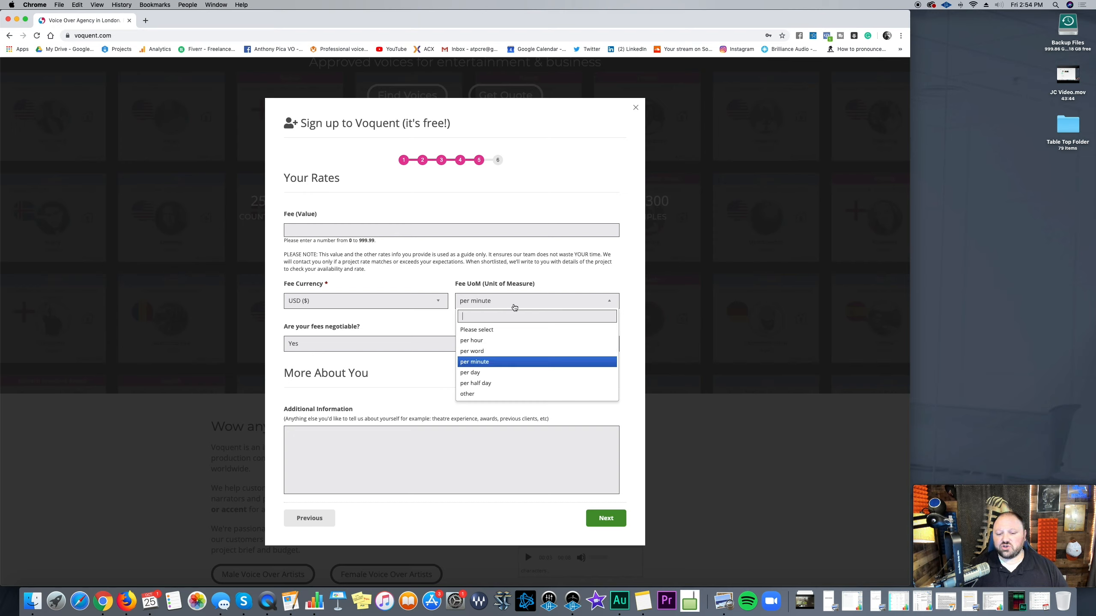
click(509, 341)
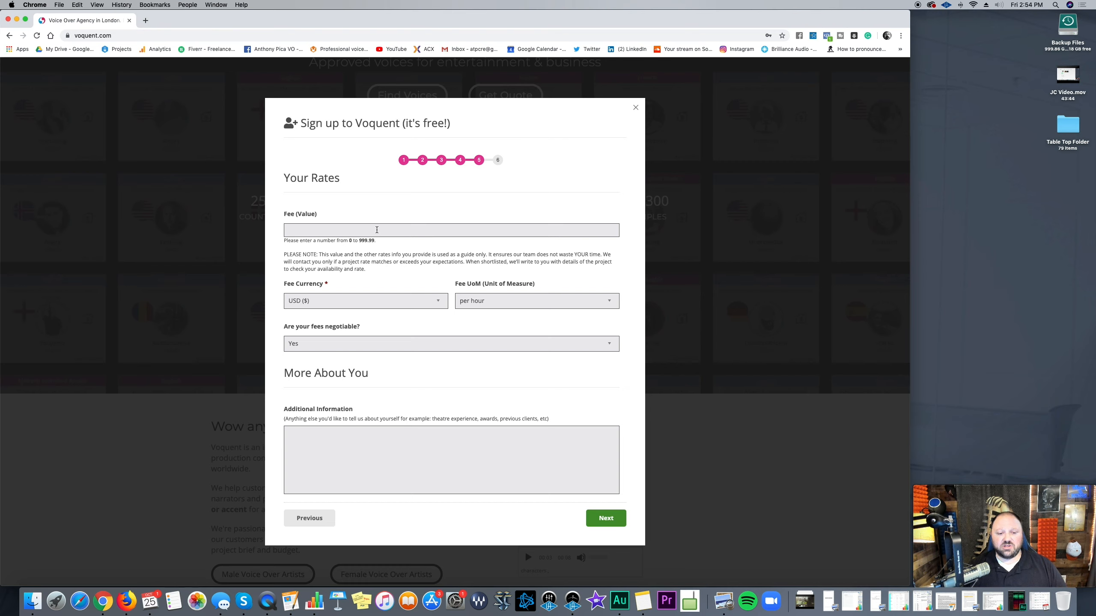
click(377, 229)
Step: Enter a fee of 350 per hour and keep fees negotiable as Yes
text(350)
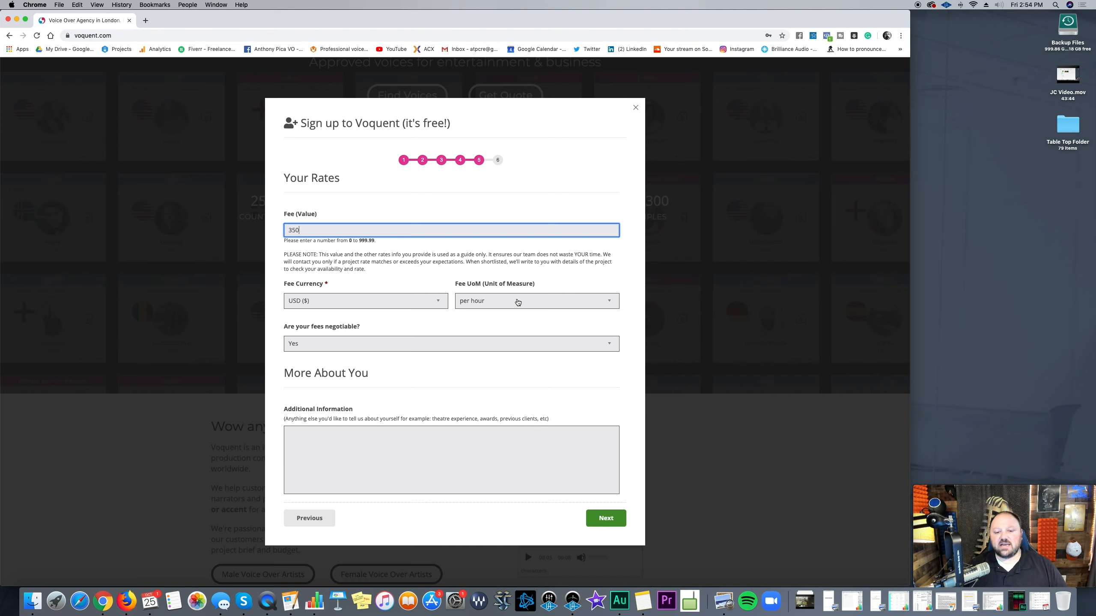
click(517, 302)
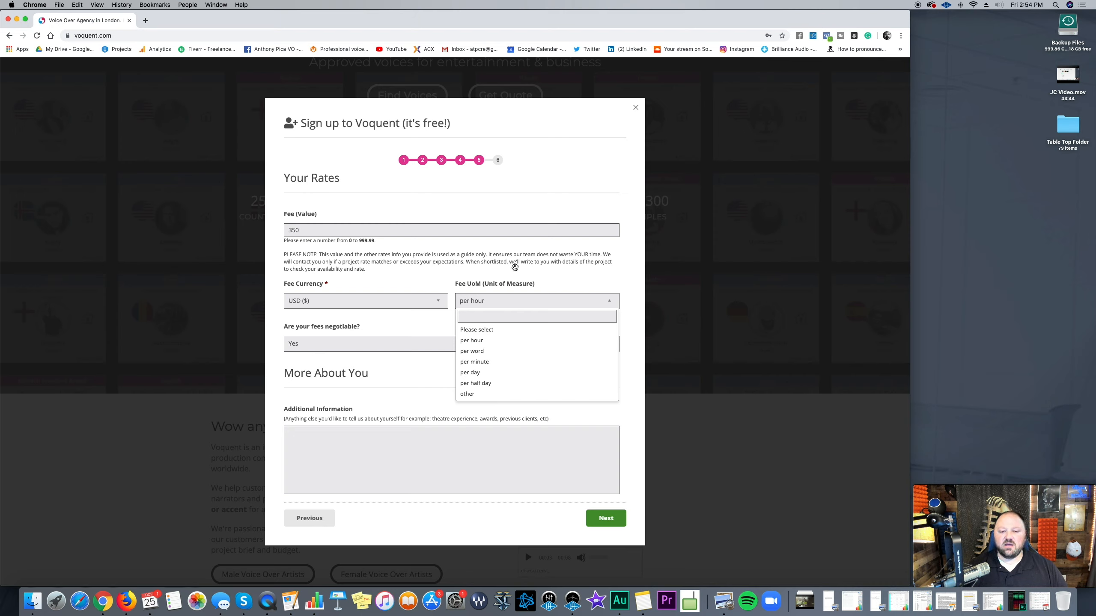
click(515, 267)
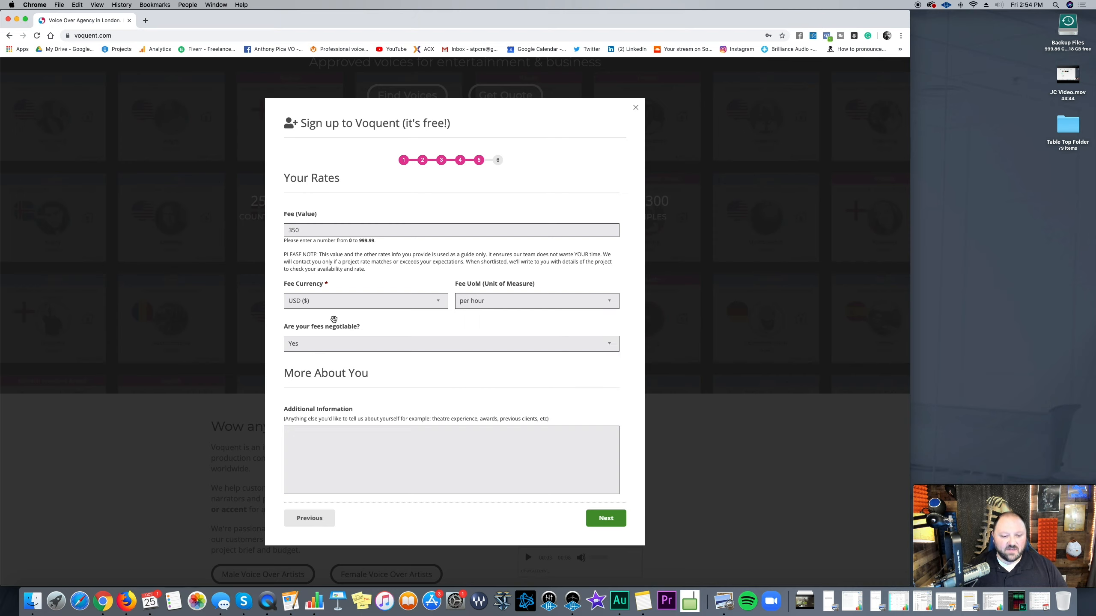
click(343, 344)
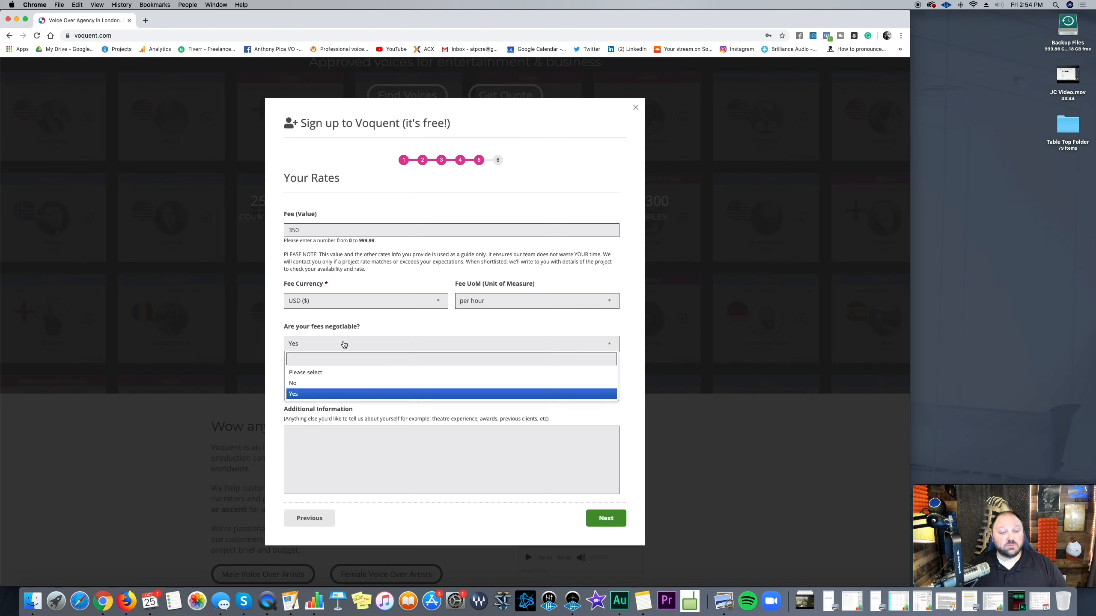
click(363, 332)
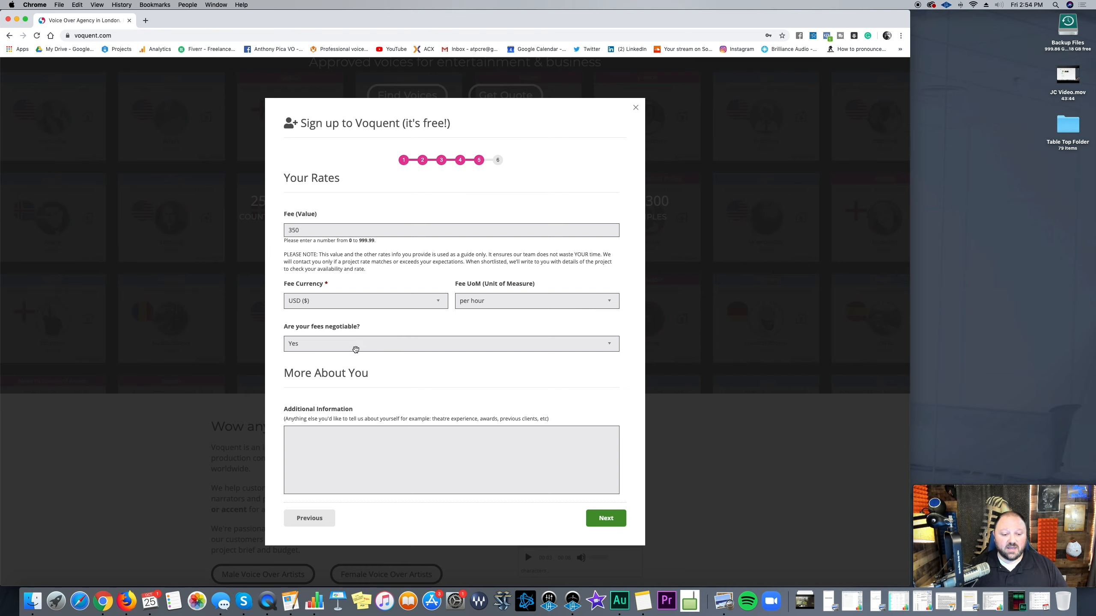
click(355, 349)
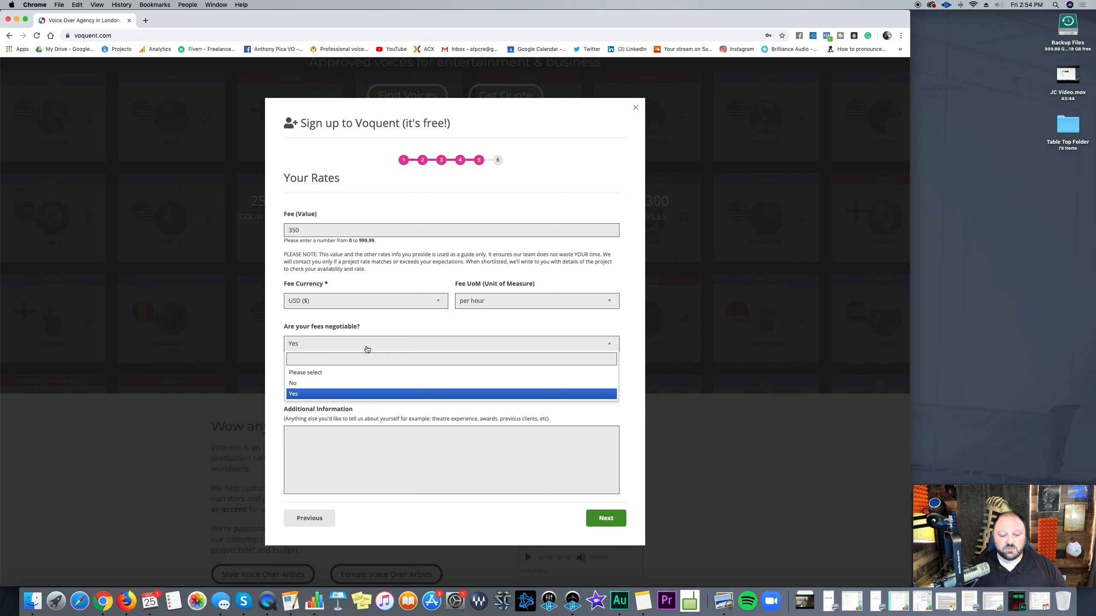
click(383, 319)
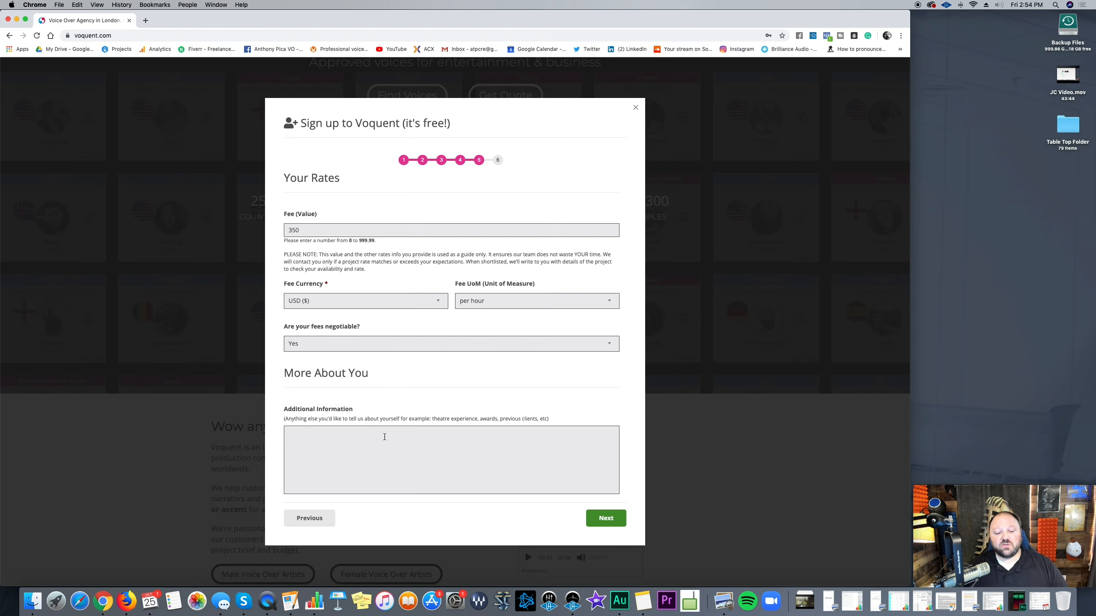
Step: Add 'I am good looking :)' as additional information and advance to Terms & Conditions
click(384, 437)
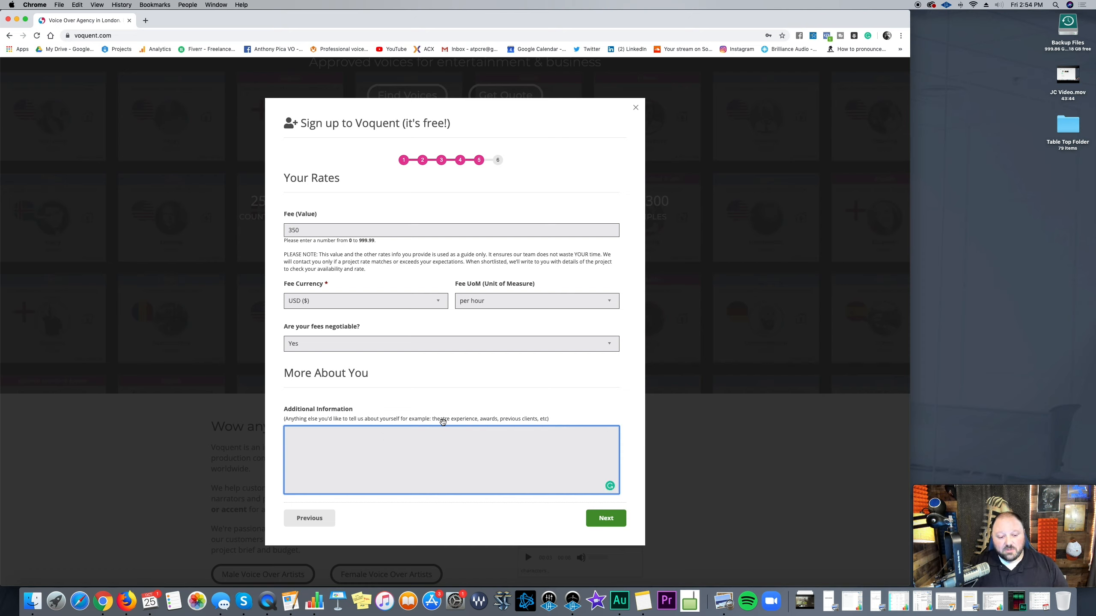
text(I)
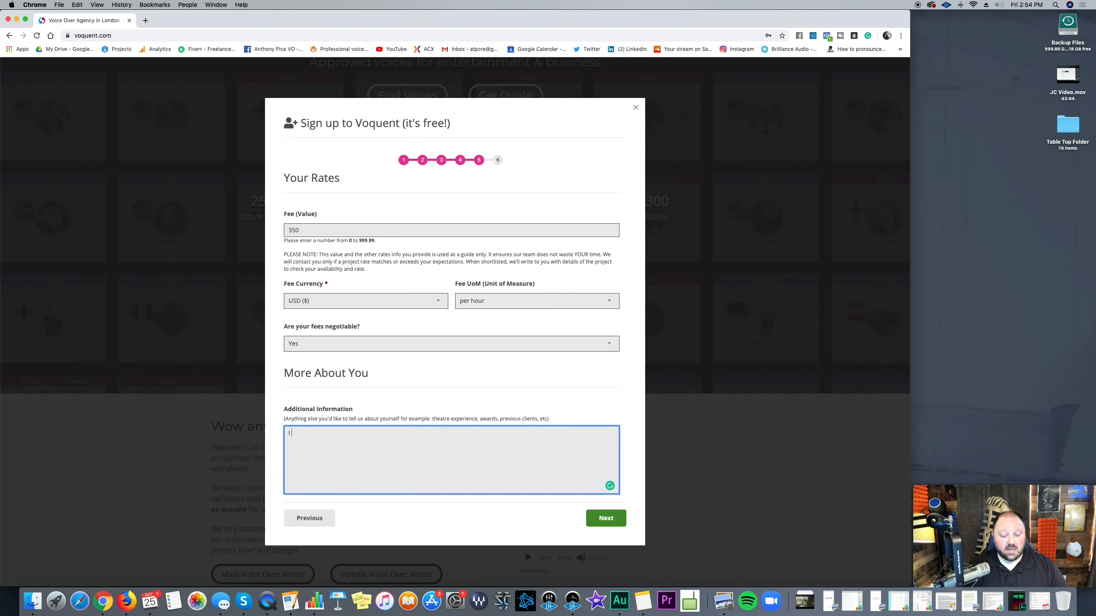
text( am)
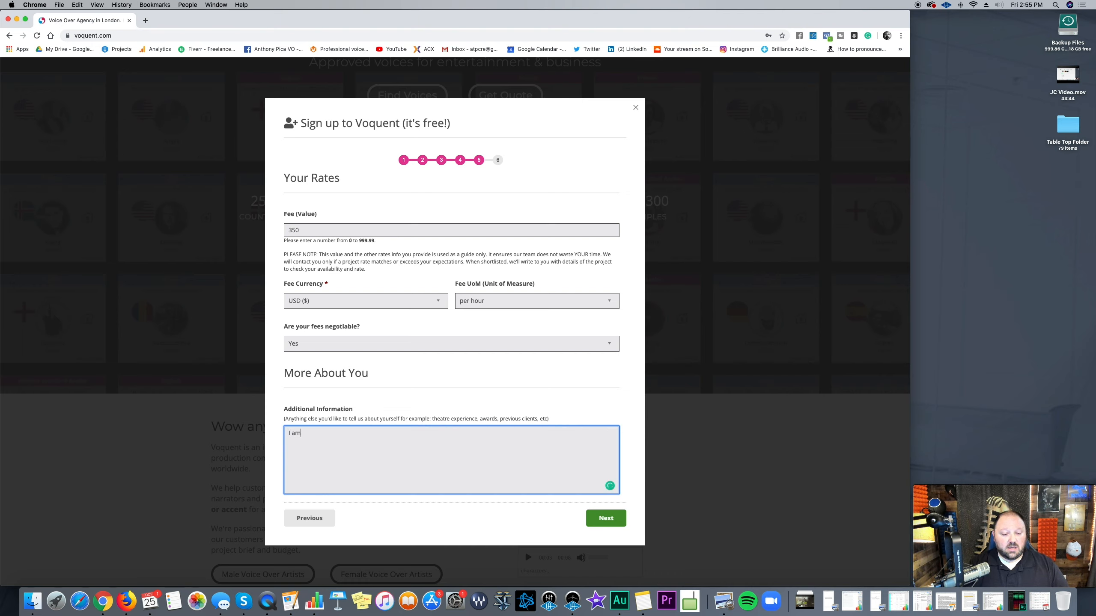
text( good looking :))
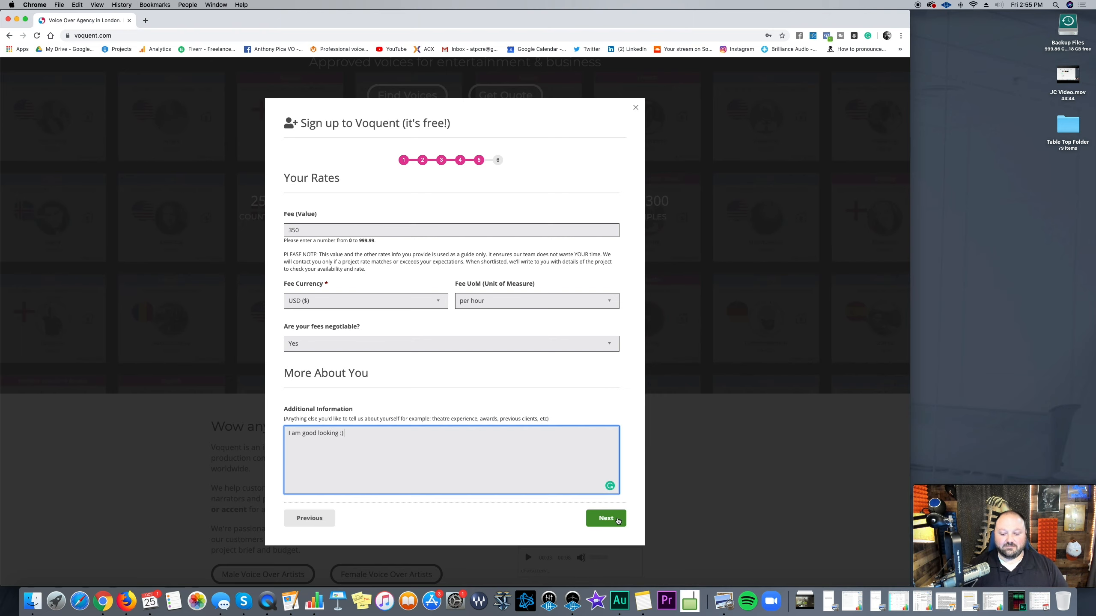
click(618, 520)
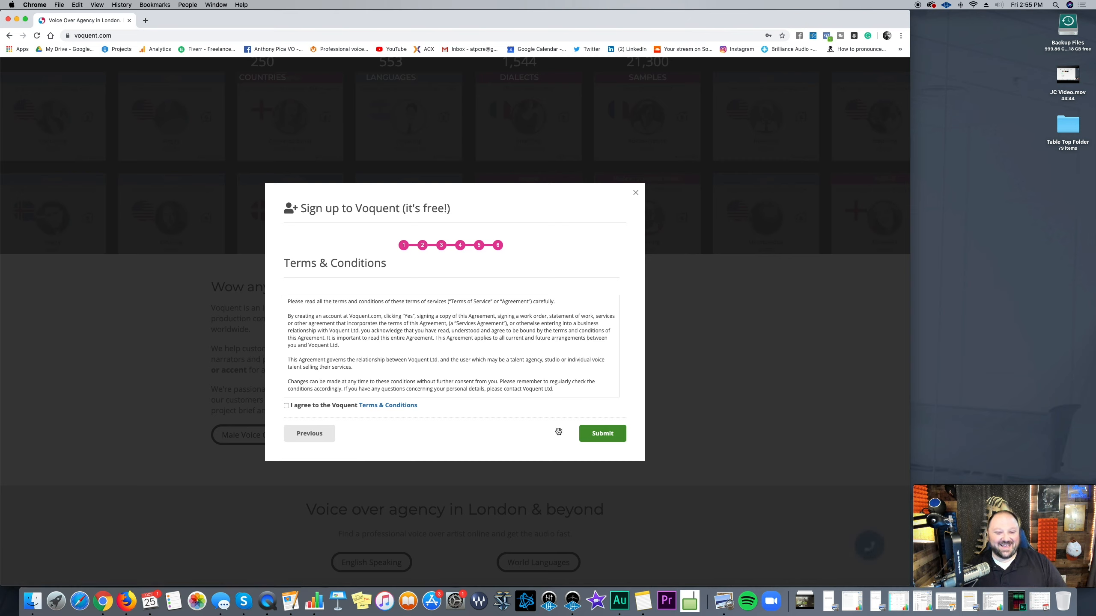
Step: Agree to the Voquent Terms & Conditions and submit the completed sign-up
scroll(436, 370, down, 2)
scroll(435, 370, down, 10)
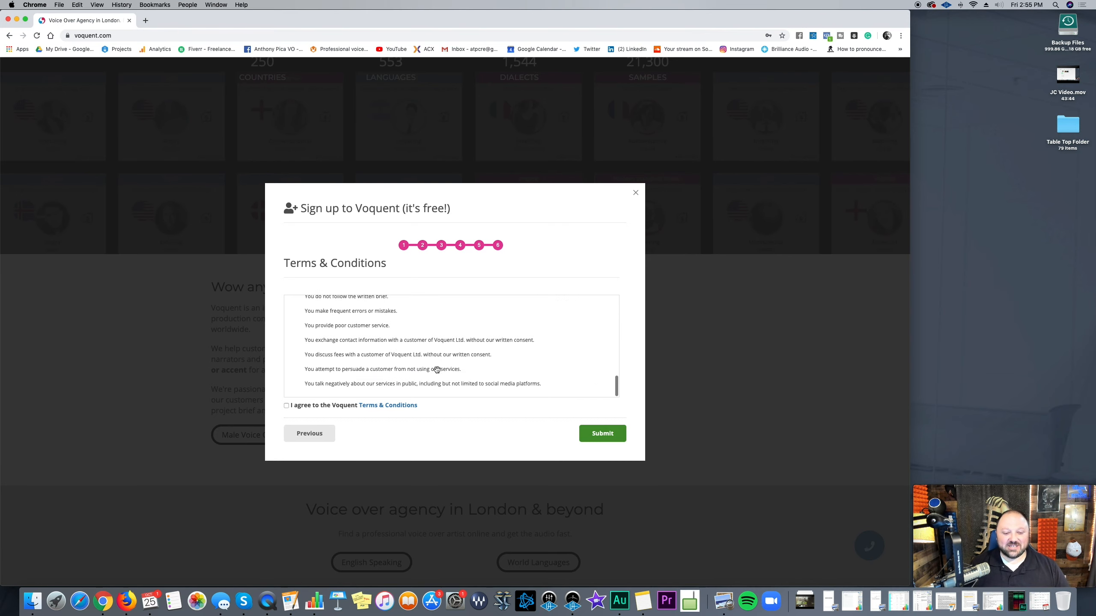
click(286, 406)
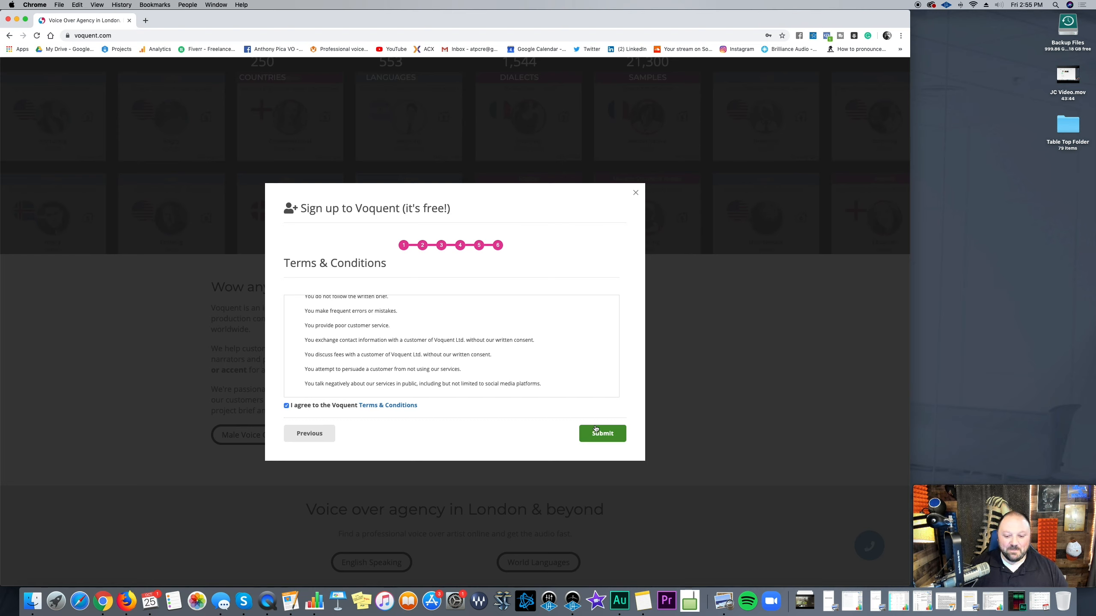
click(603, 439)
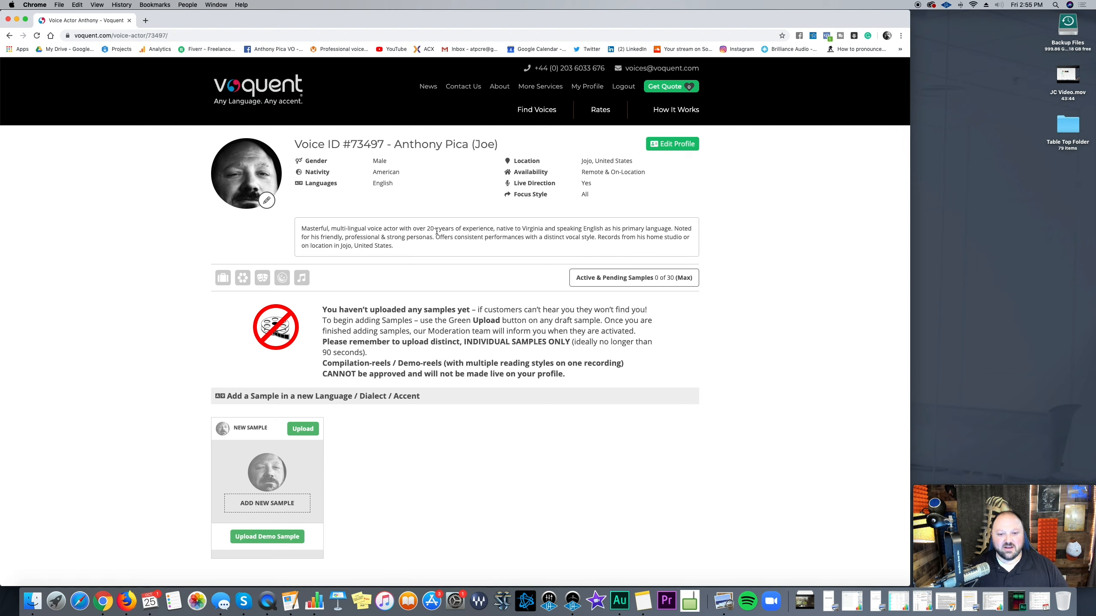
scroll(264, 201, down, 1)
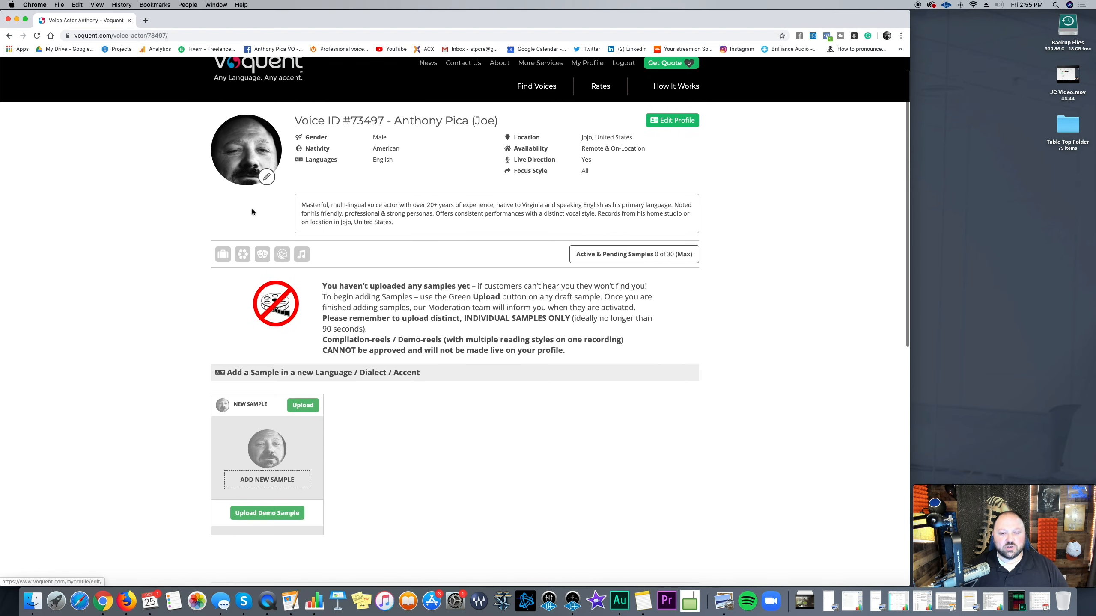
drag(770, 151, 707, 168)
click(714, 228)
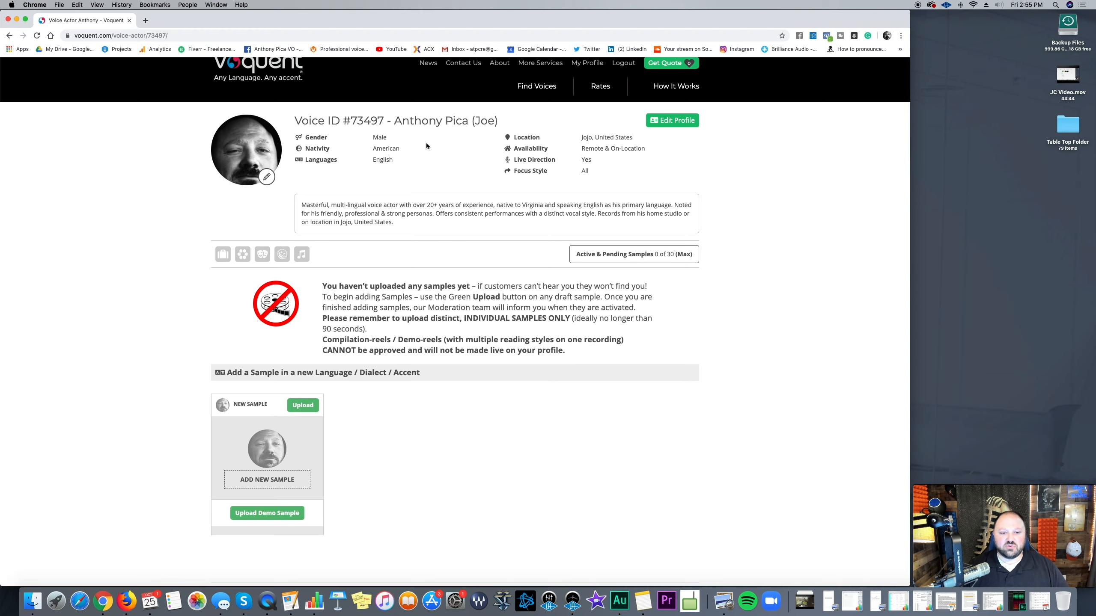
scroll(454, 163, up, 1)
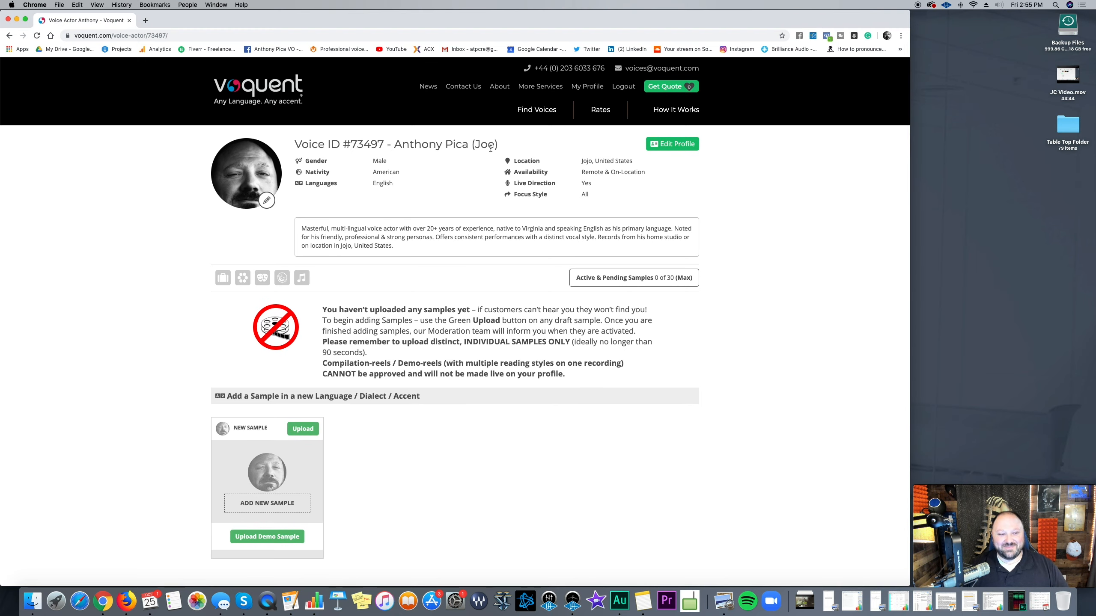
click(175, 35)
key(Right)
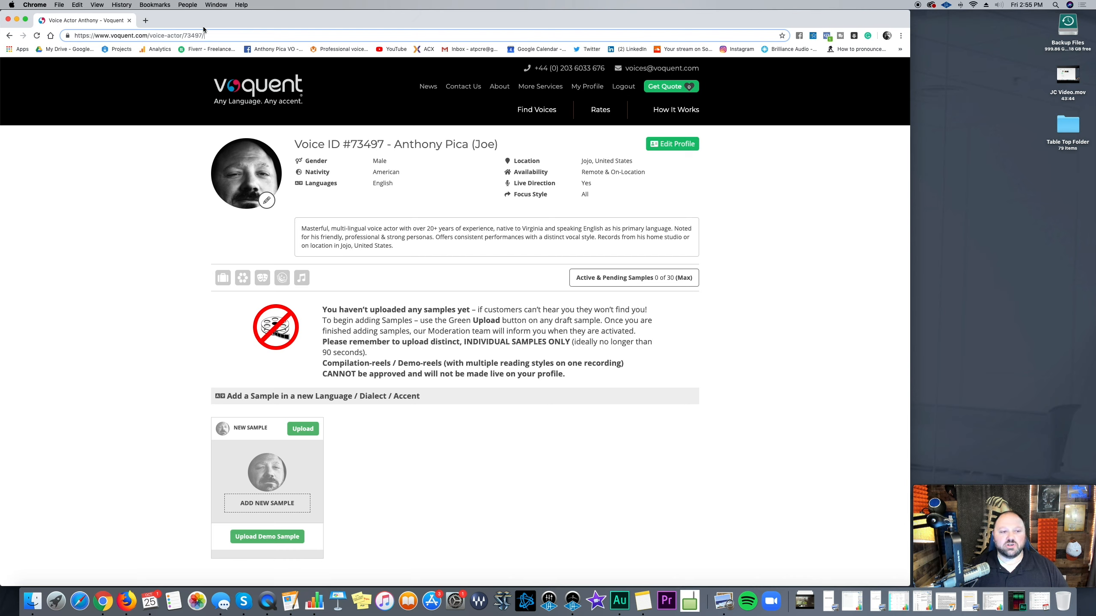
drag(395, 145, 482, 146)
click(484, 183)
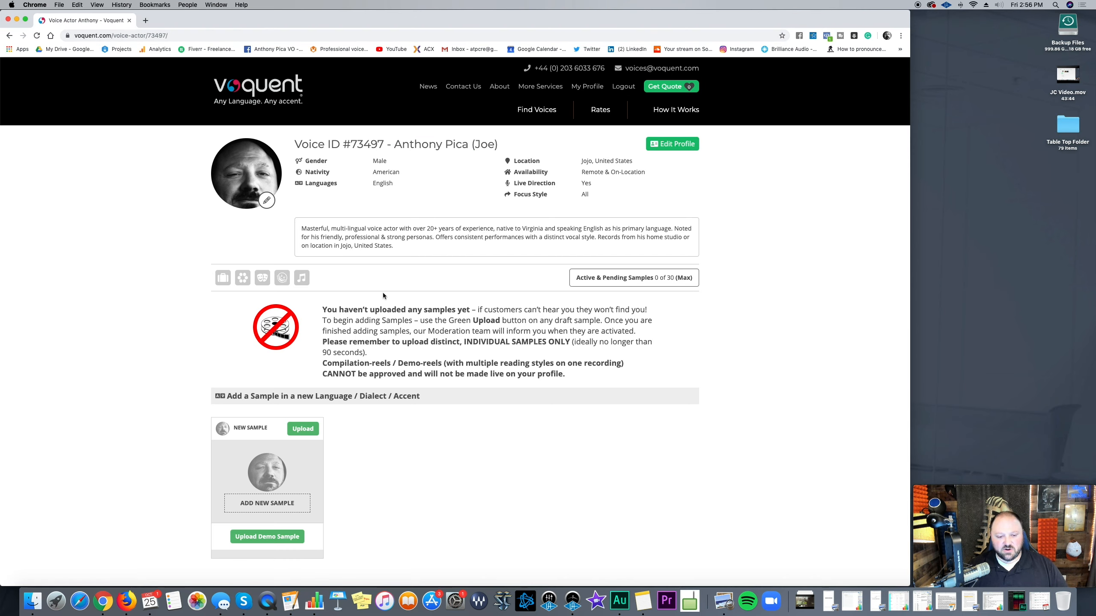
scroll(383, 293, down, 1)
mouse_move(227, 247)
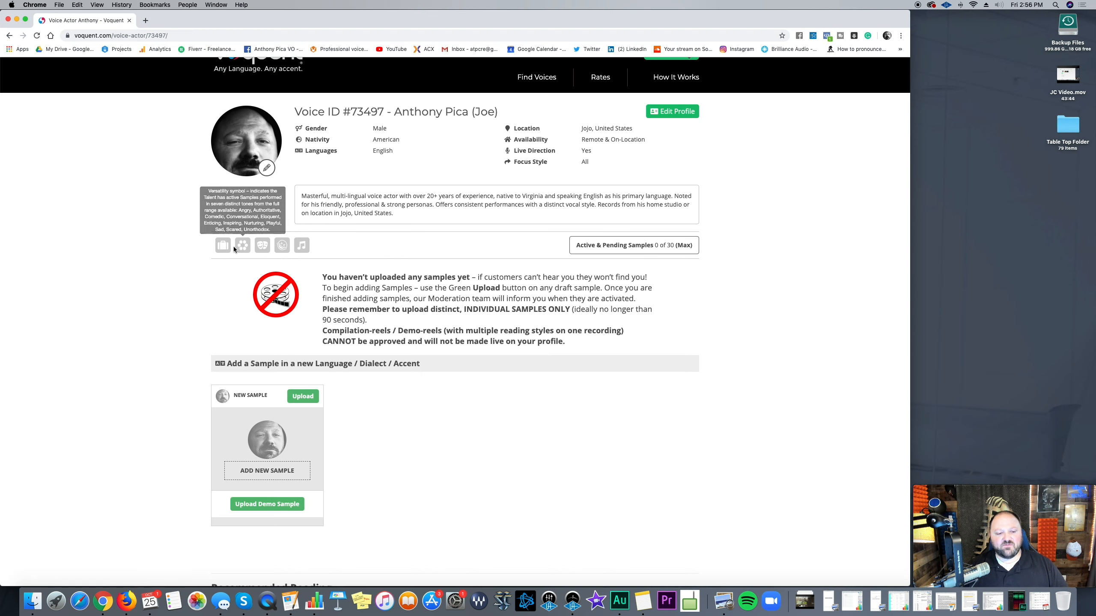
mouse_move(299, 247)
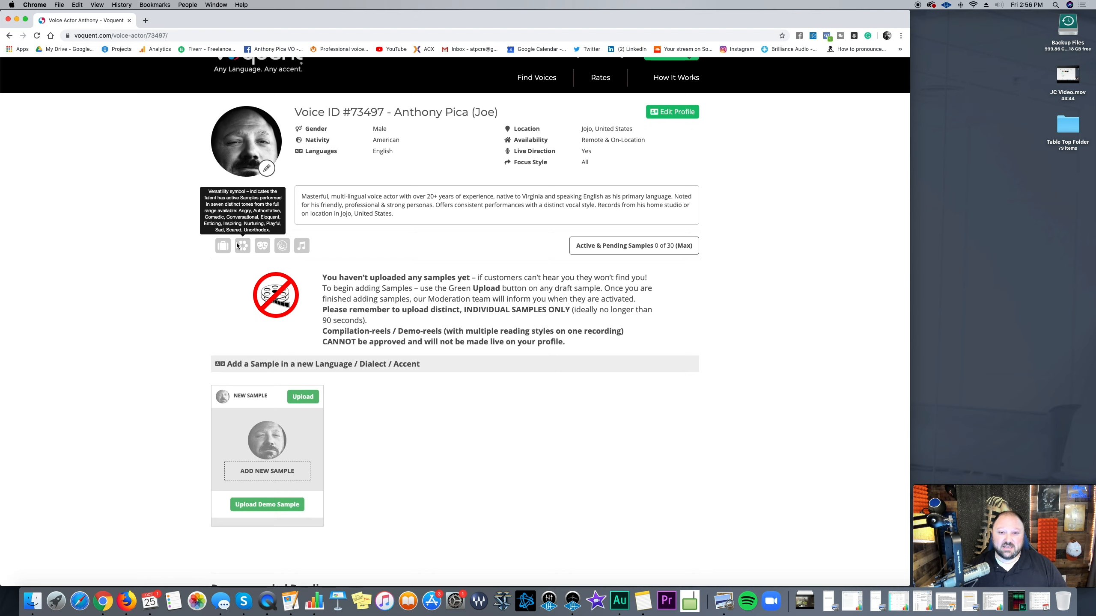
scroll(237, 246, up, 1)
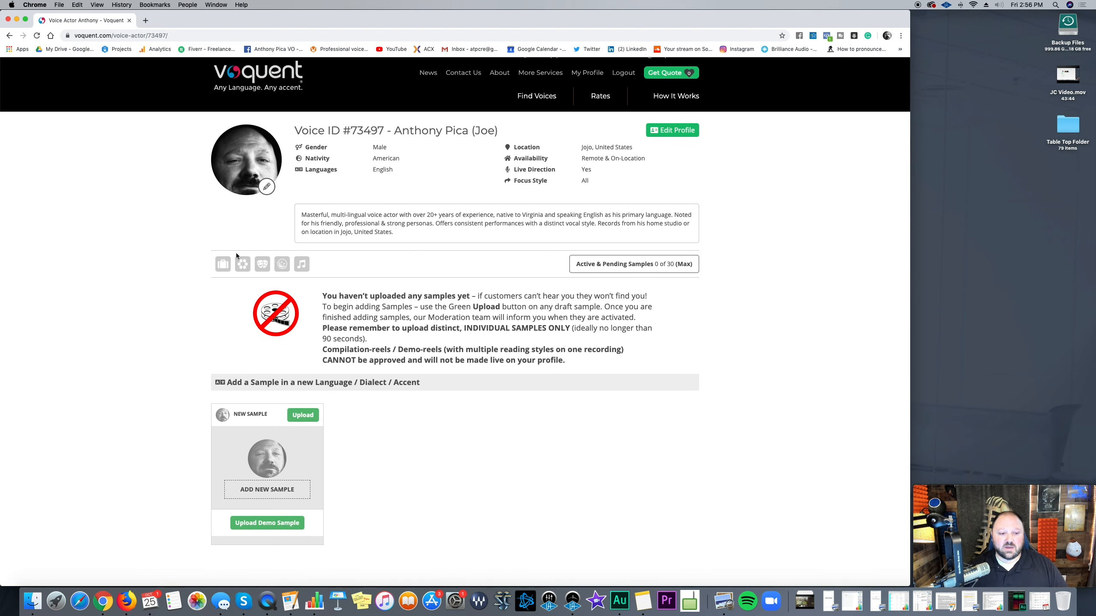
mouse_move(225, 267)
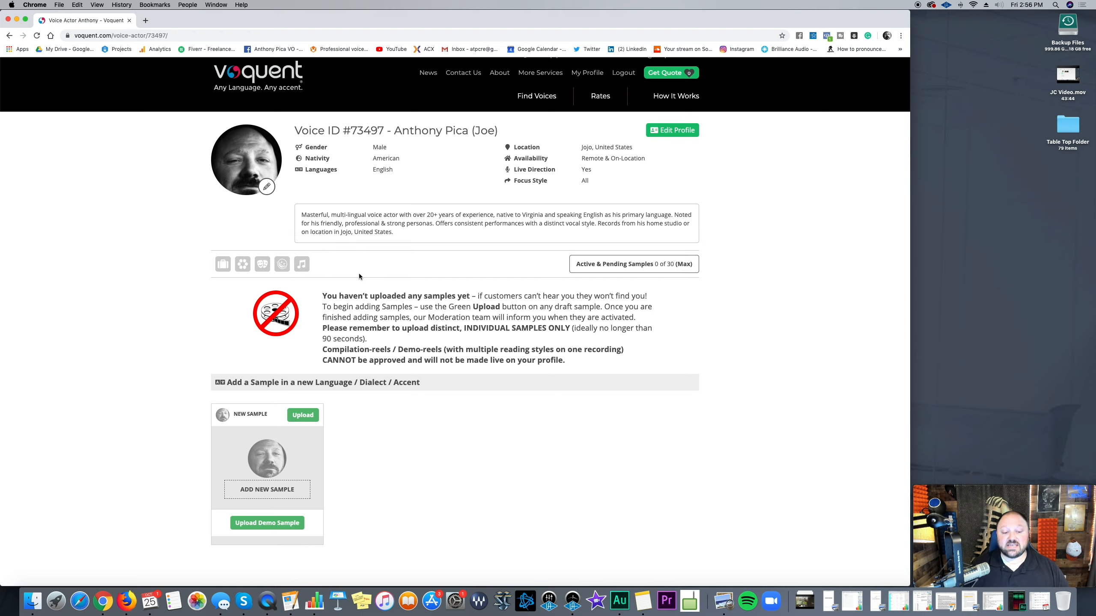
scroll(358, 273, down, 2)
scroll(427, 392, down, 2)
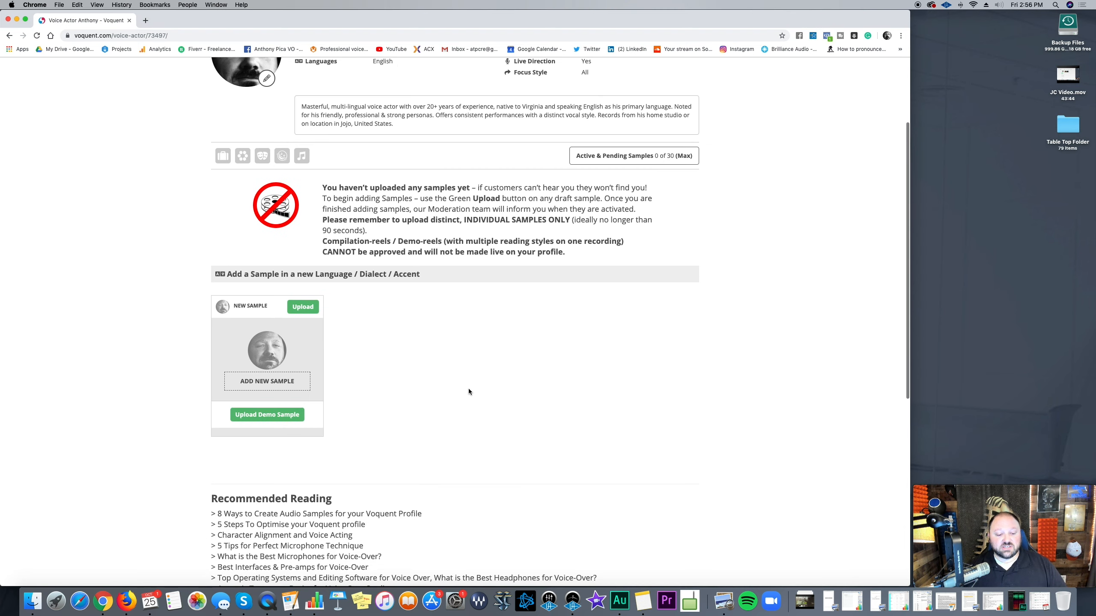
scroll(517, 354, down, 3)
scroll(517, 351, up, 3)
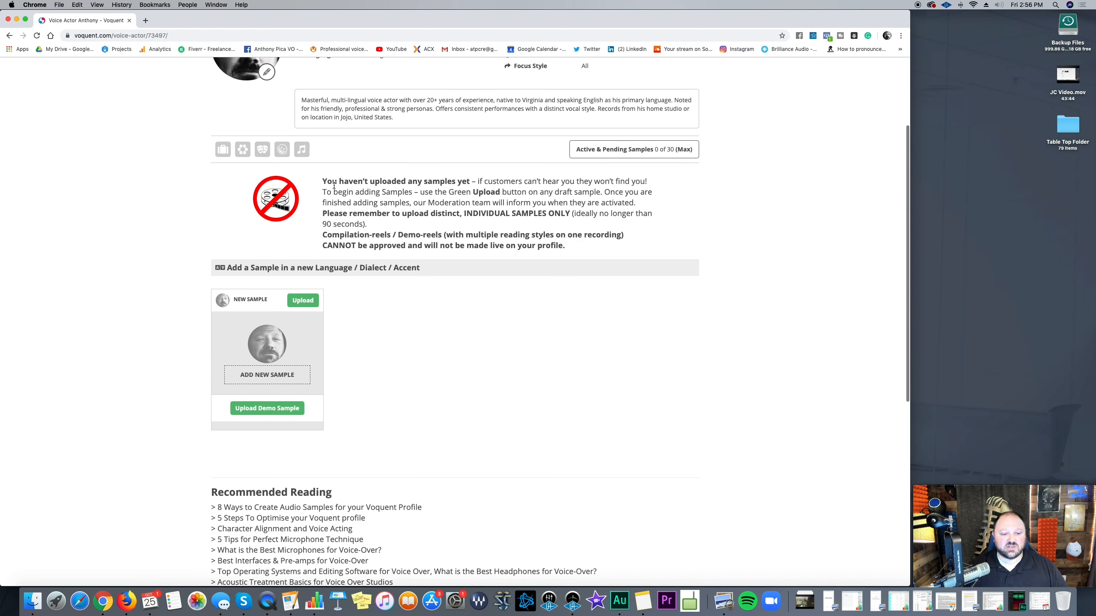
Step: Upload mkpedromoreira_atpcre_10-25.mp3 as a new demo sample and proceed to its details
click(302, 302)
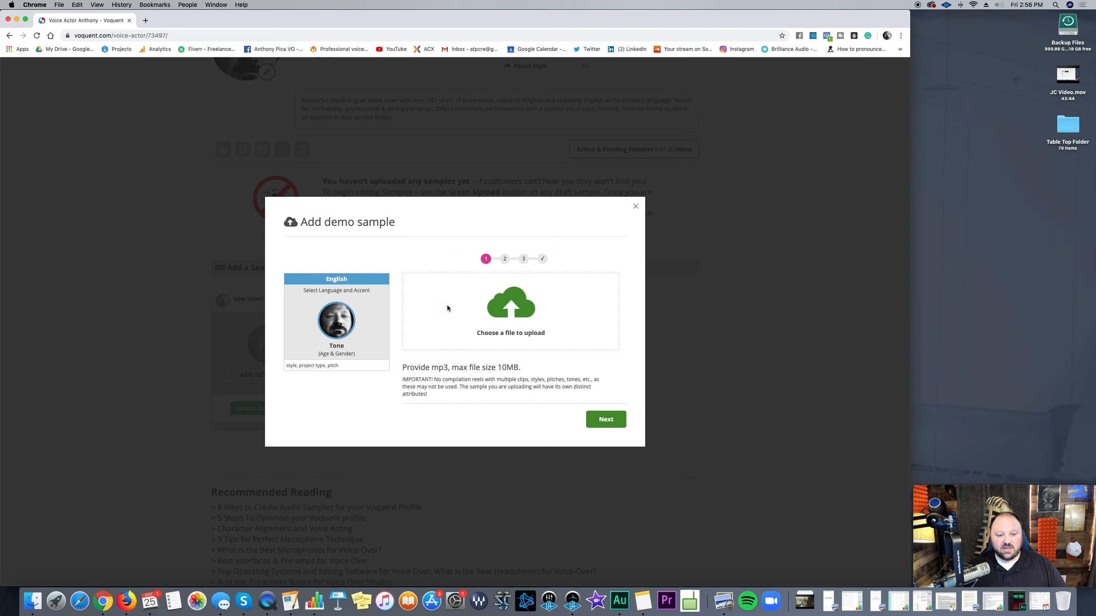
click(515, 314)
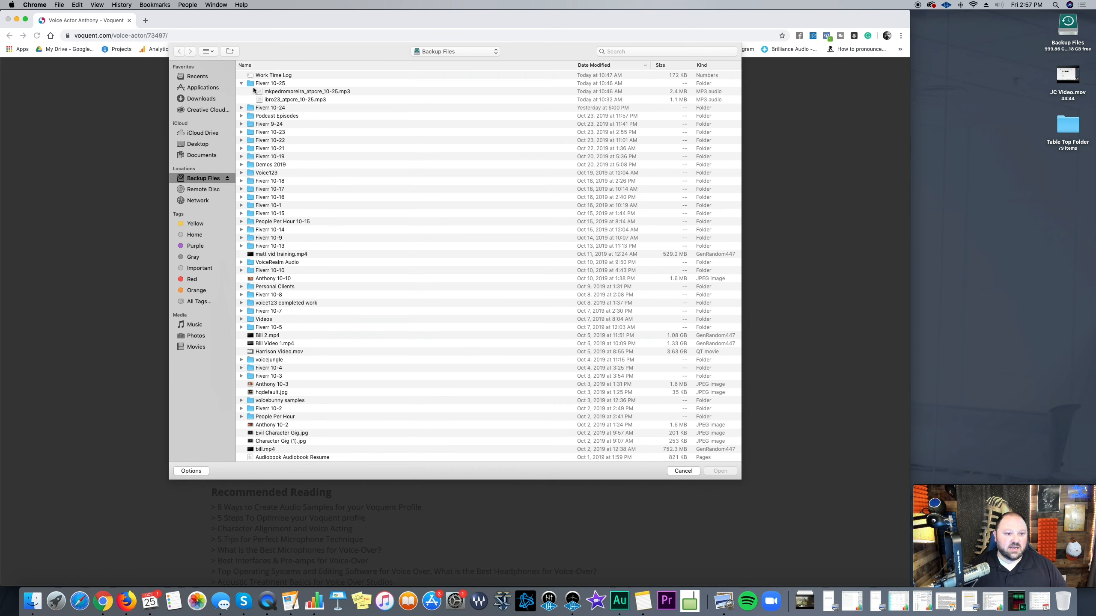
click(281, 92)
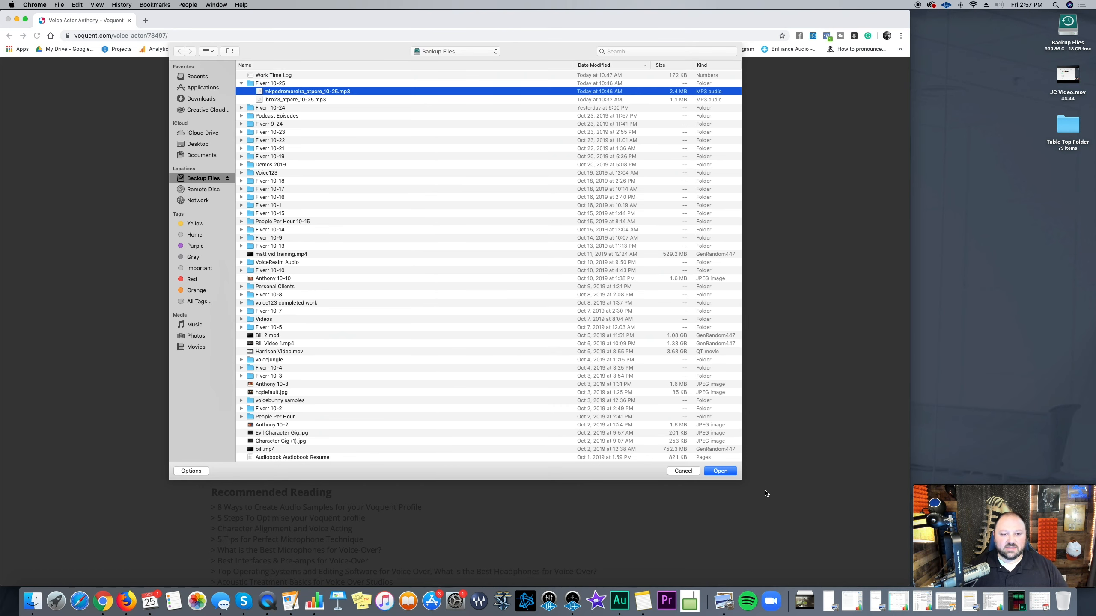
click(726, 472)
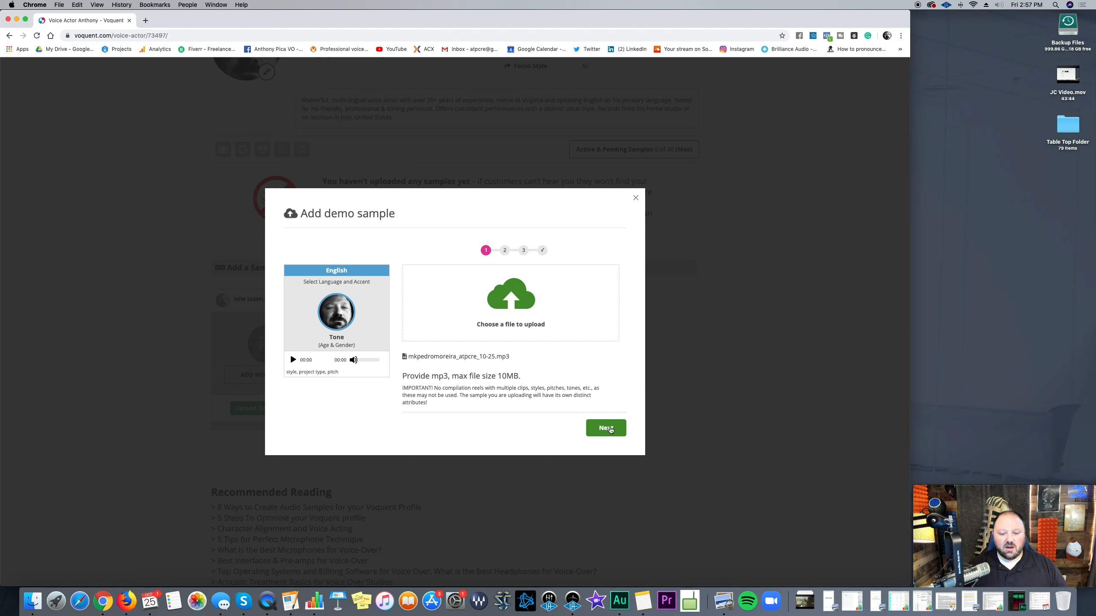
click(607, 428)
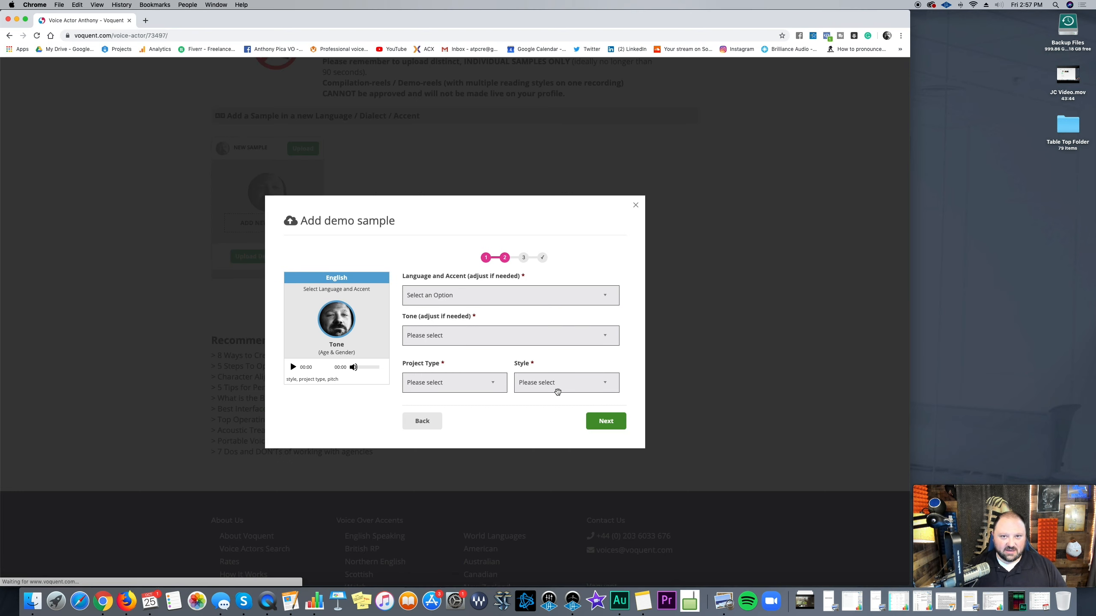
Step: Give the sample an English American General (Standard) accent and an Authoritative tone
click(481, 302)
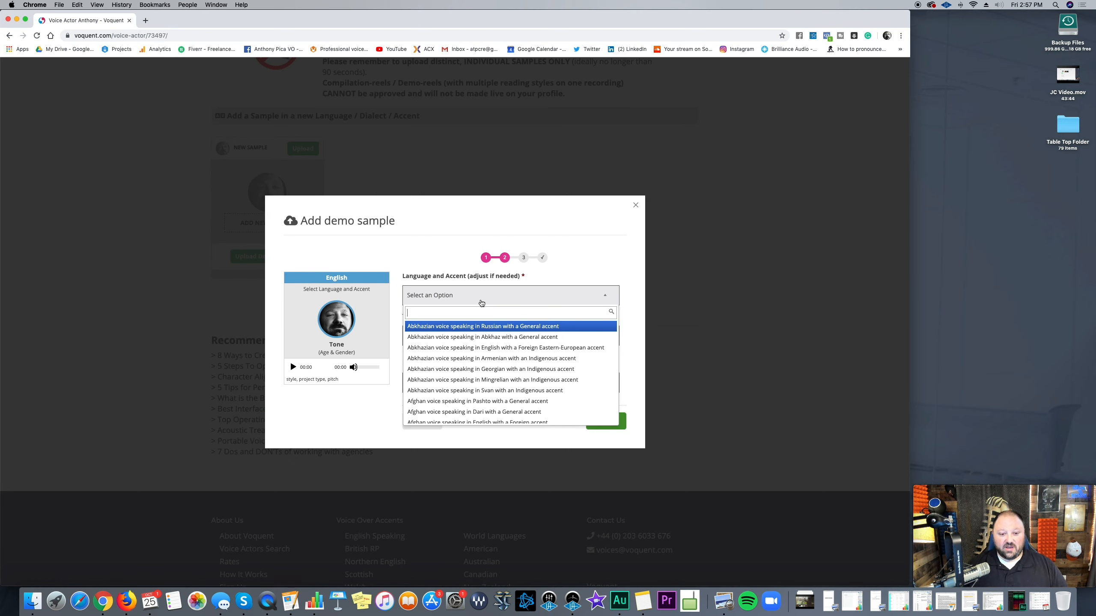
text(e)
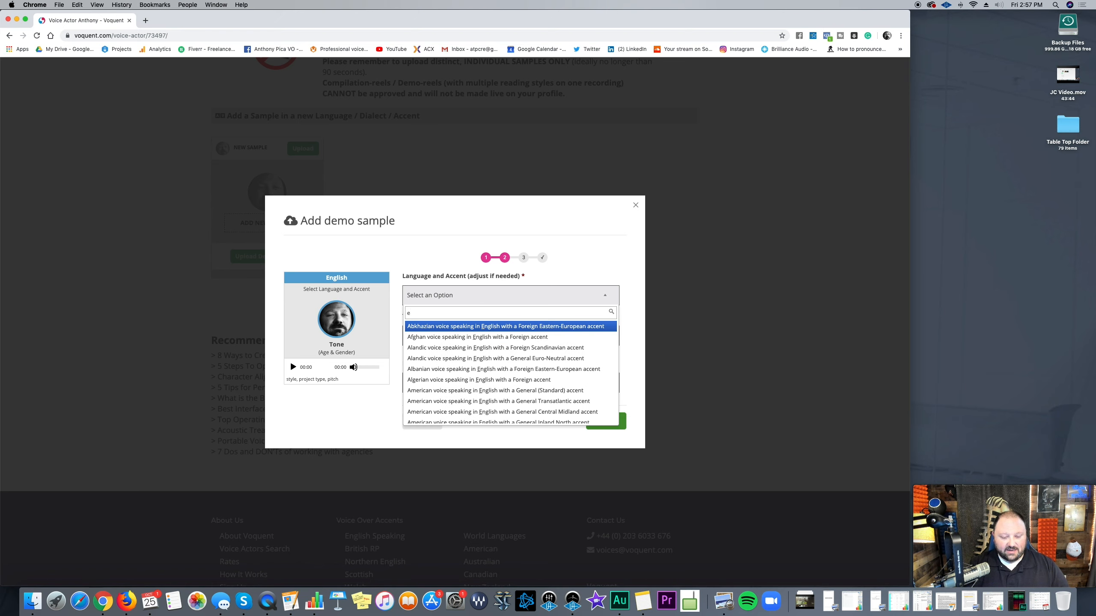
text(nglish)
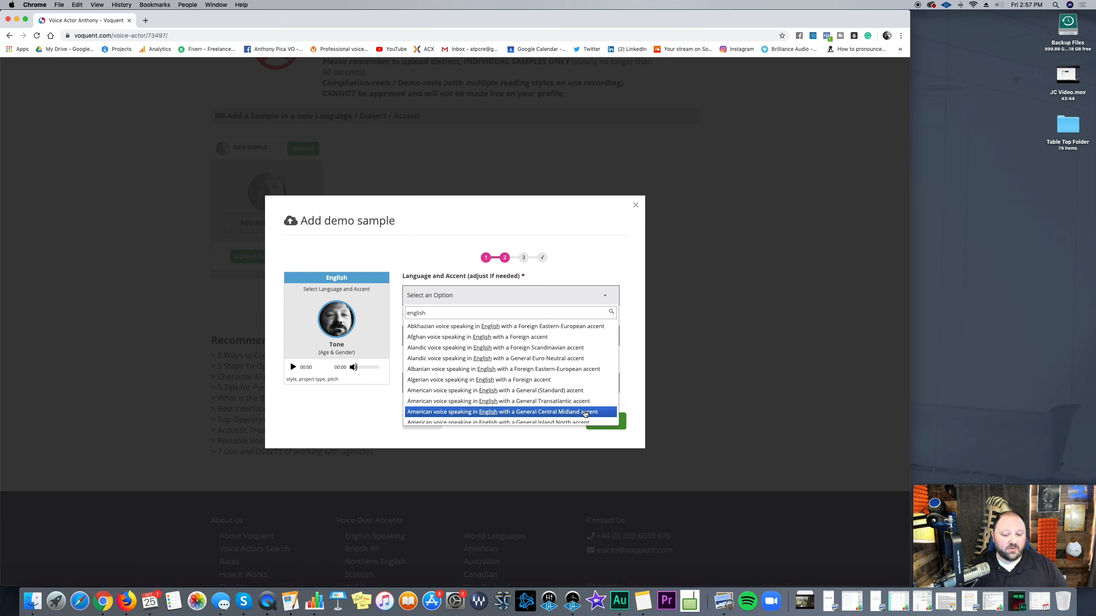
click(592, 391)
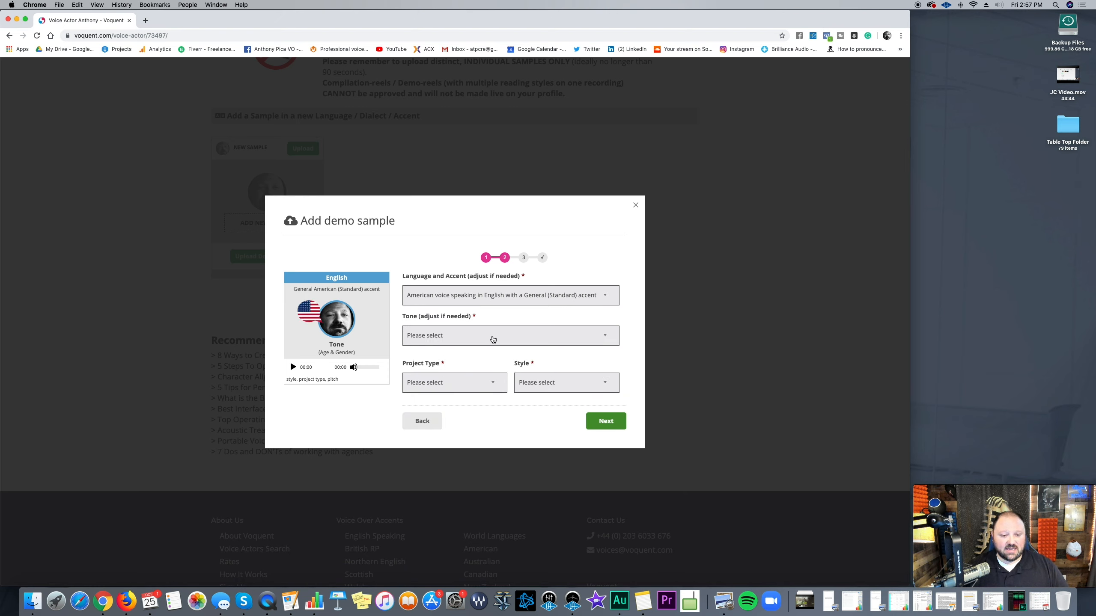
click(495, 338)
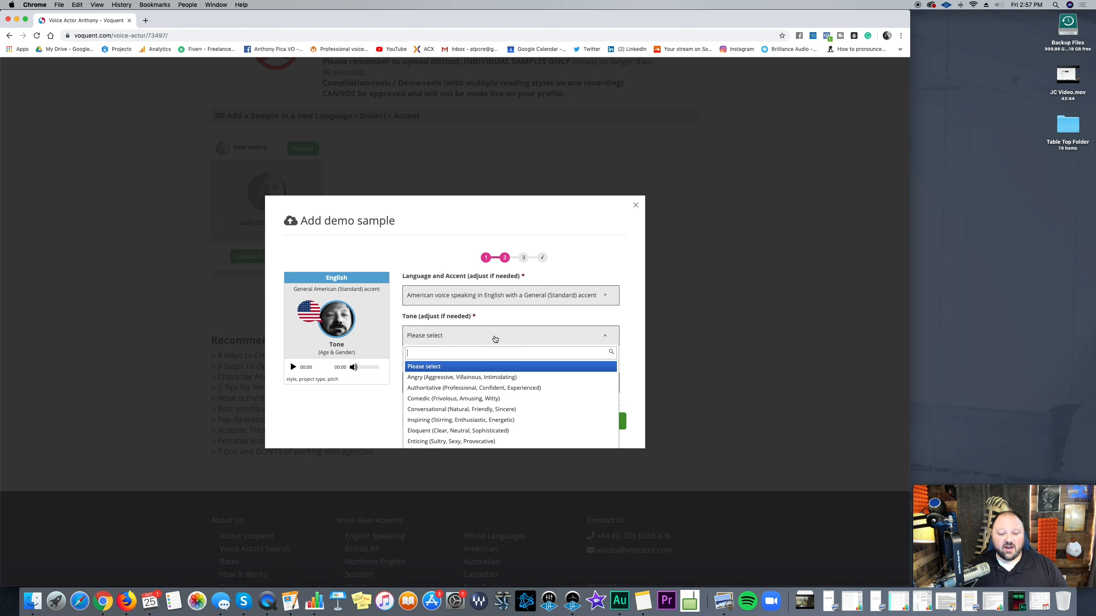
text(con)
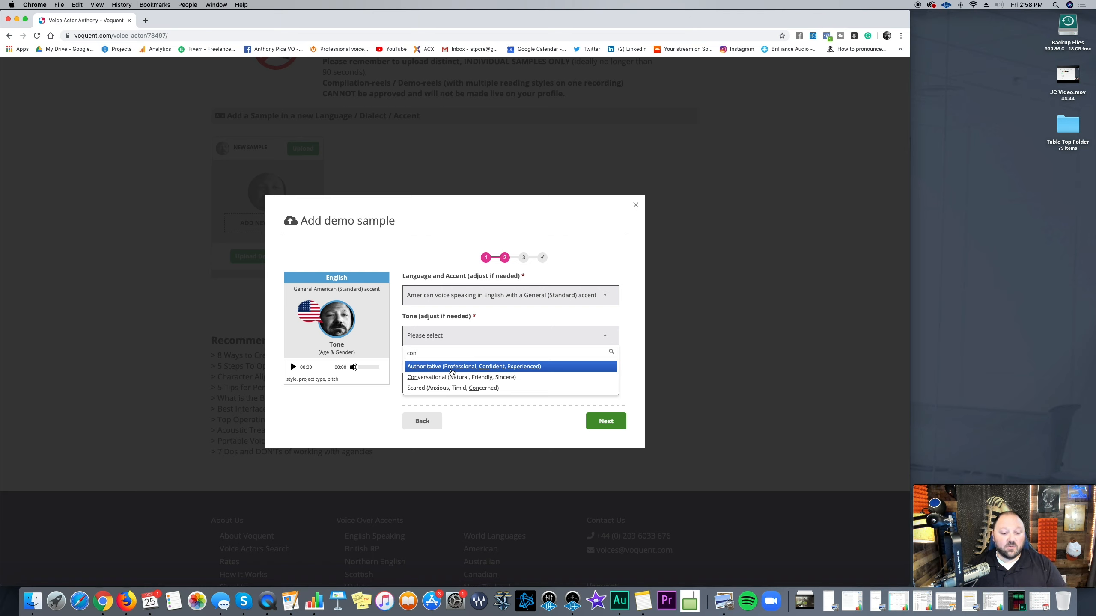
click(451, 369)
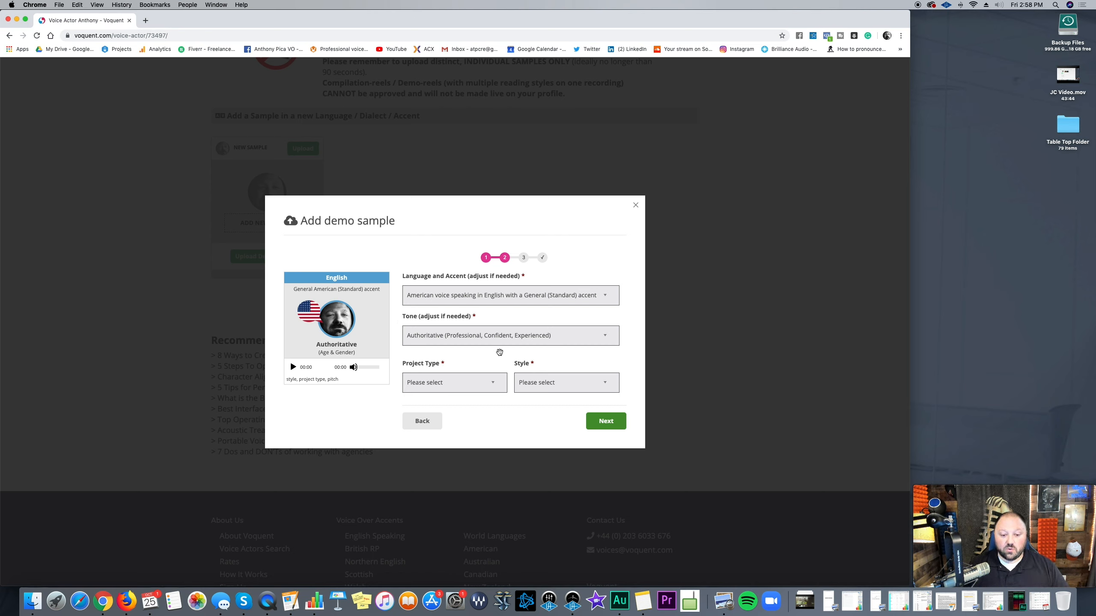
Step: Set the sample's project type to TV commercial (TVC)
click(488, 384)
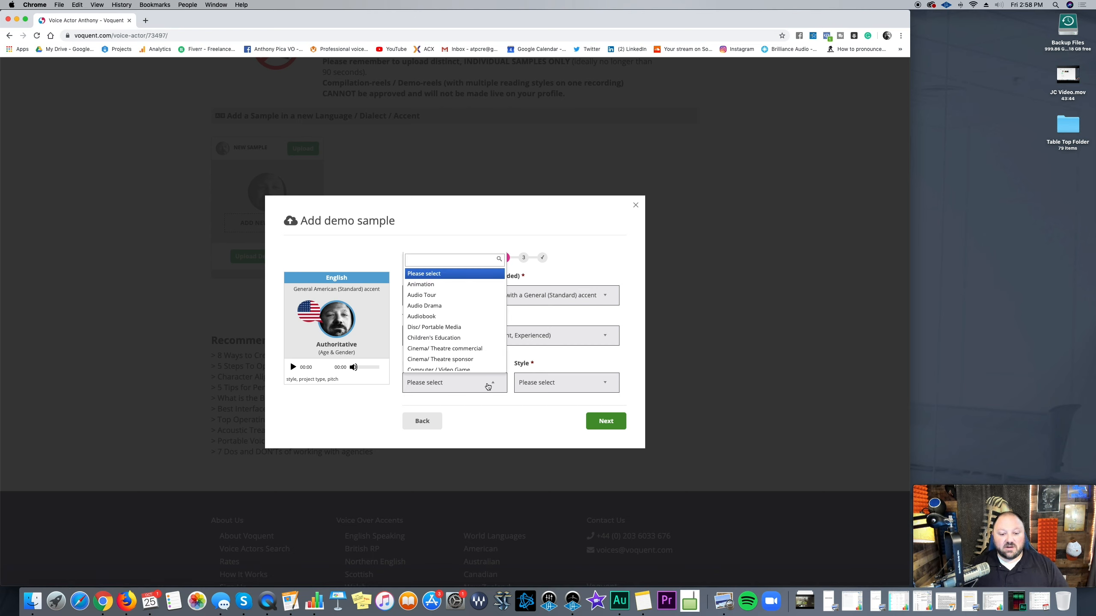
click(488, 386)
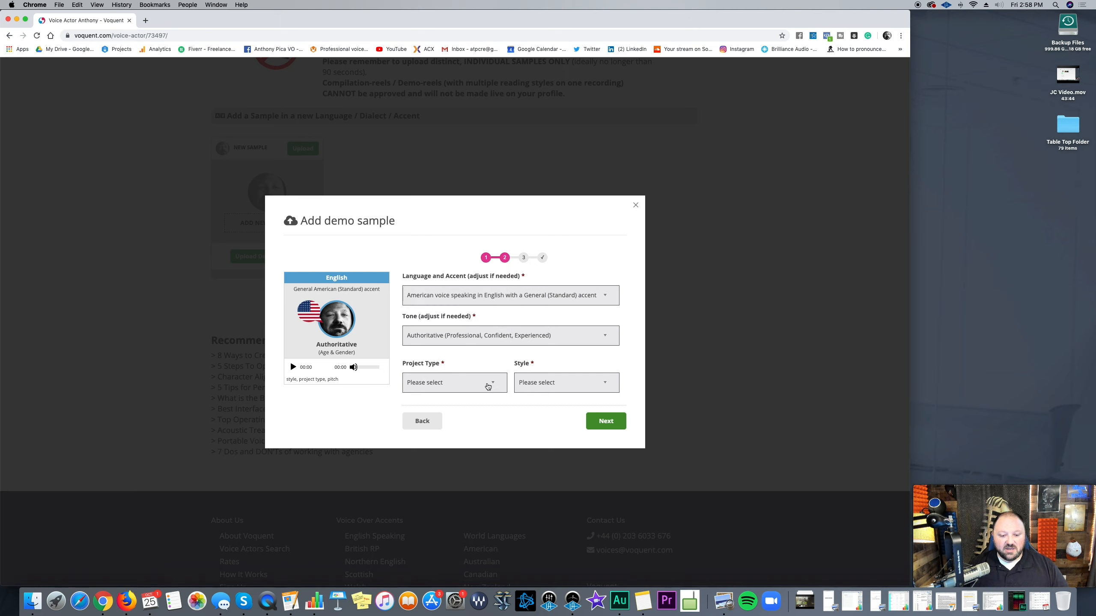
click(484, 384)
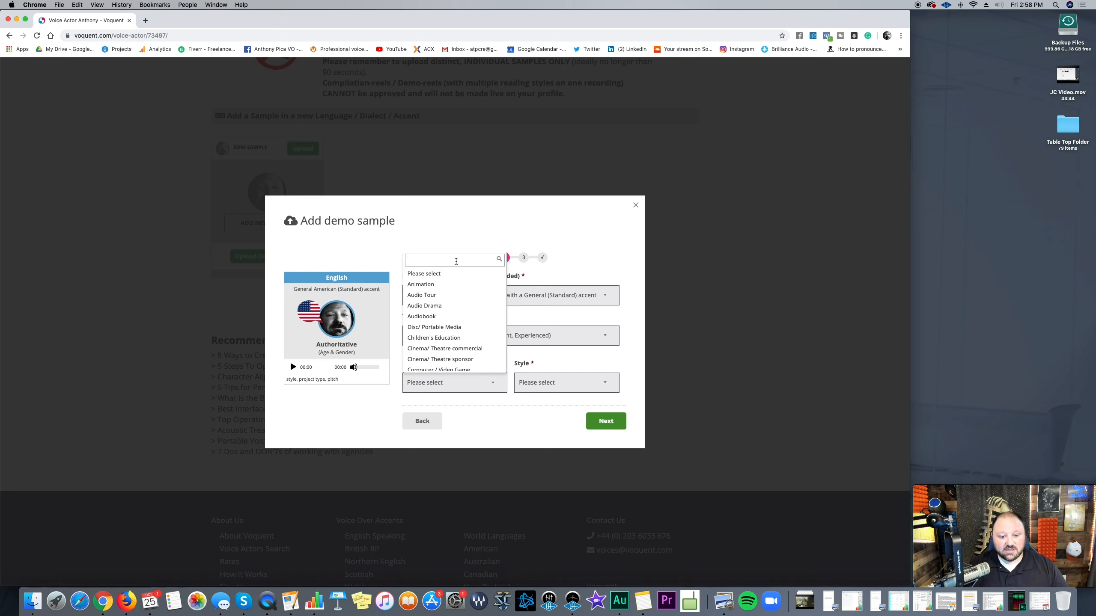
text(com)
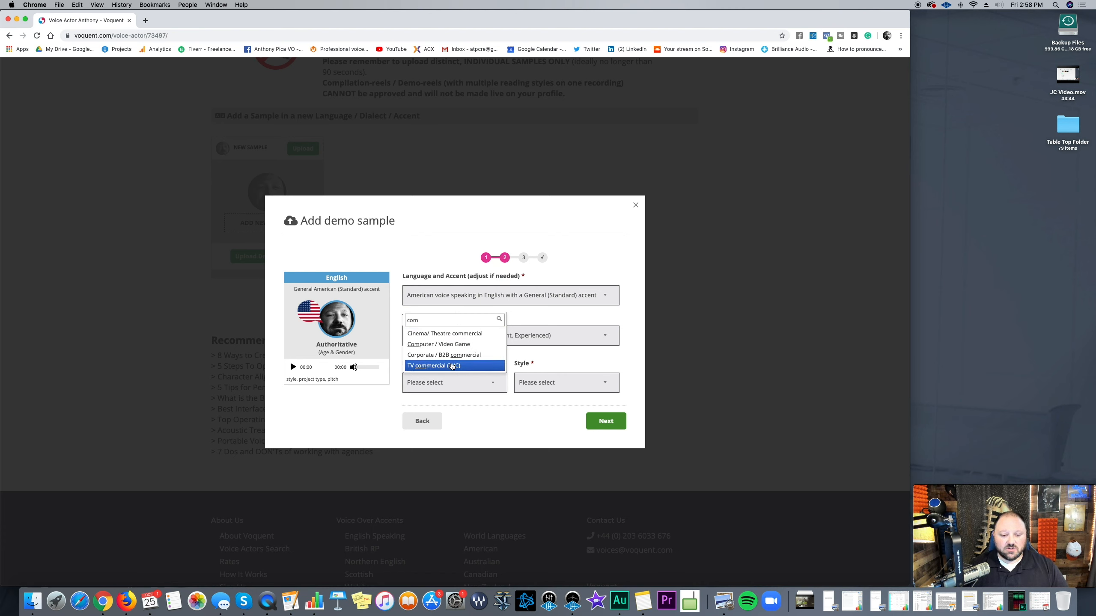
click(452, 366)
Step: Set the sample's style to Narration
click(557, 386)
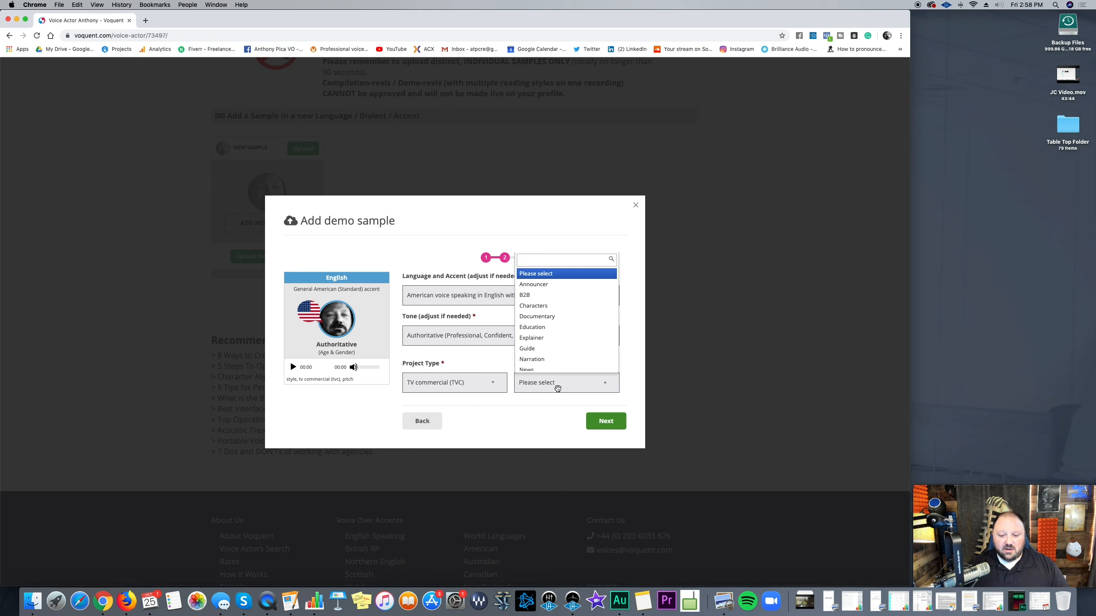
click(485, 355)
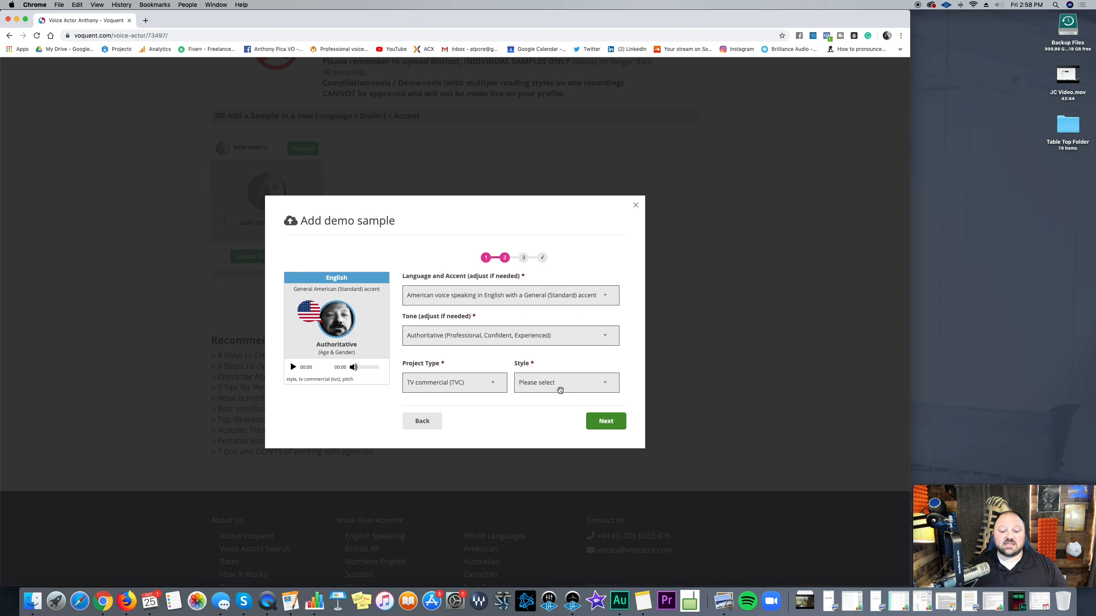
click(560, 390)
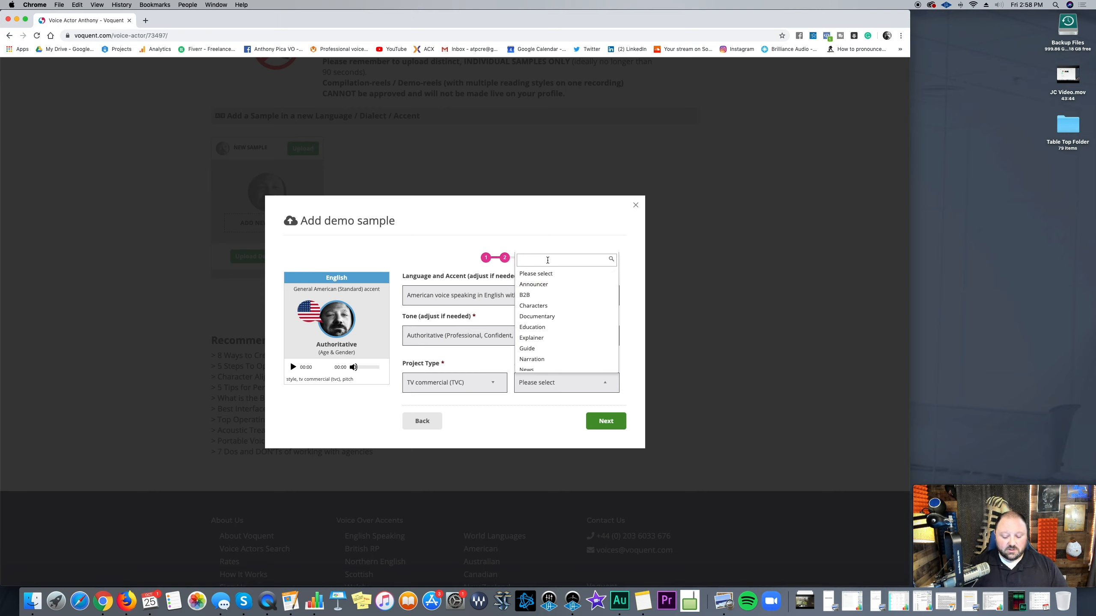
text(v)
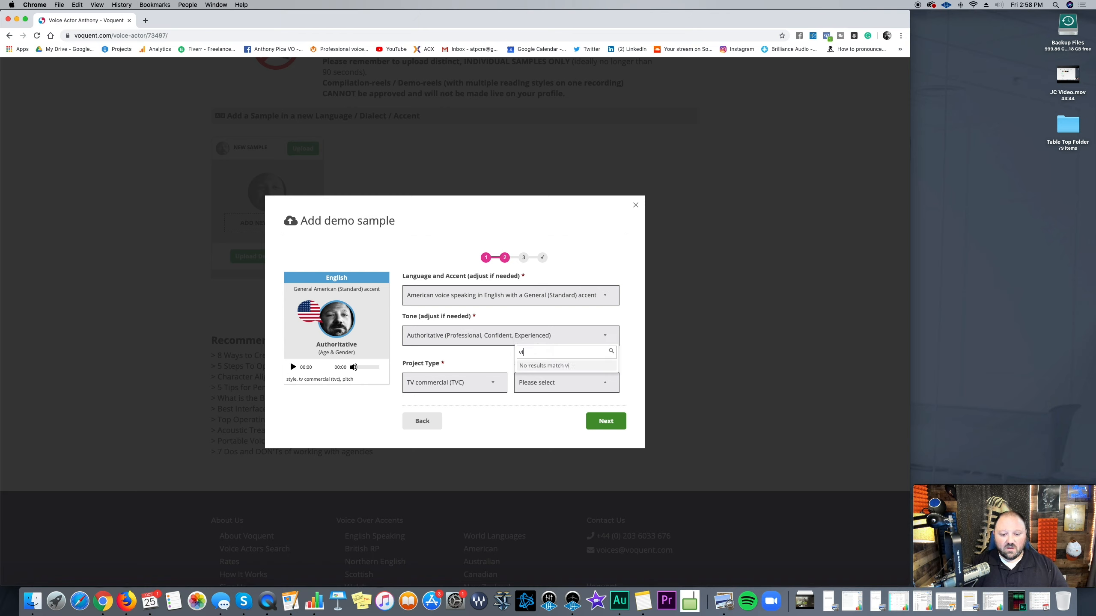
text(i)
key(BackSpace)
key(BackSpace)
text(nar)
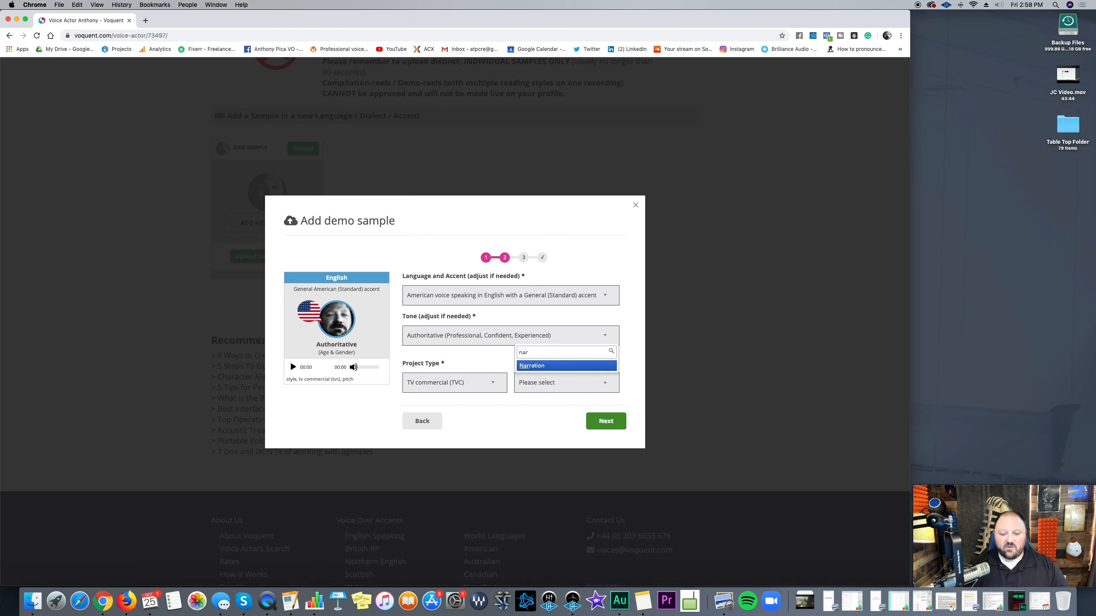
click(539, 366)
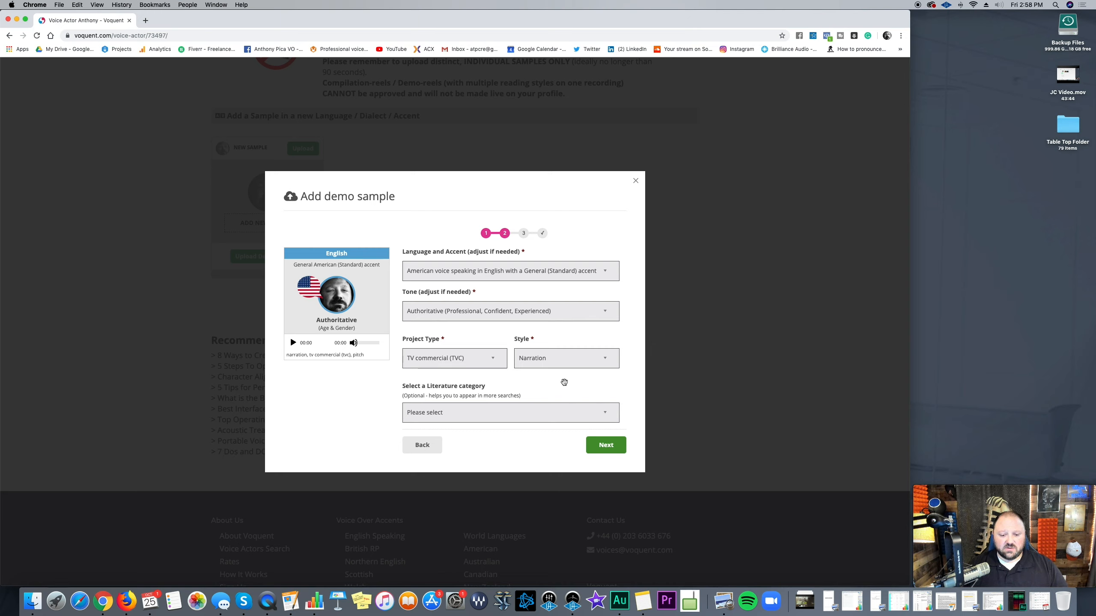
Step: Set the literature category to Business, Finance, Law
click(477, 418)
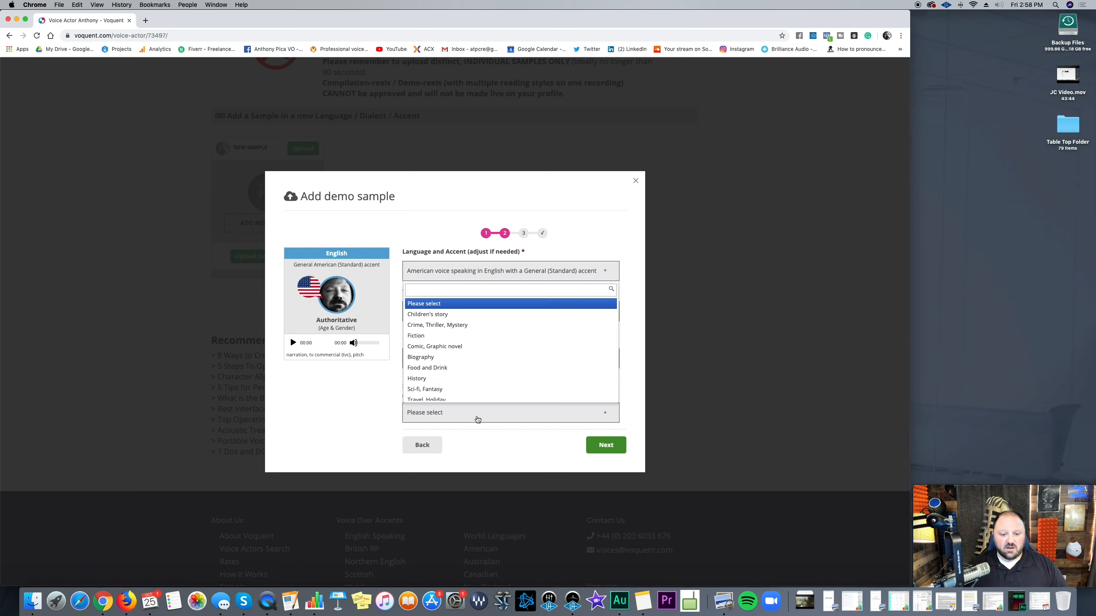
scroll(483, 352, down, 1)
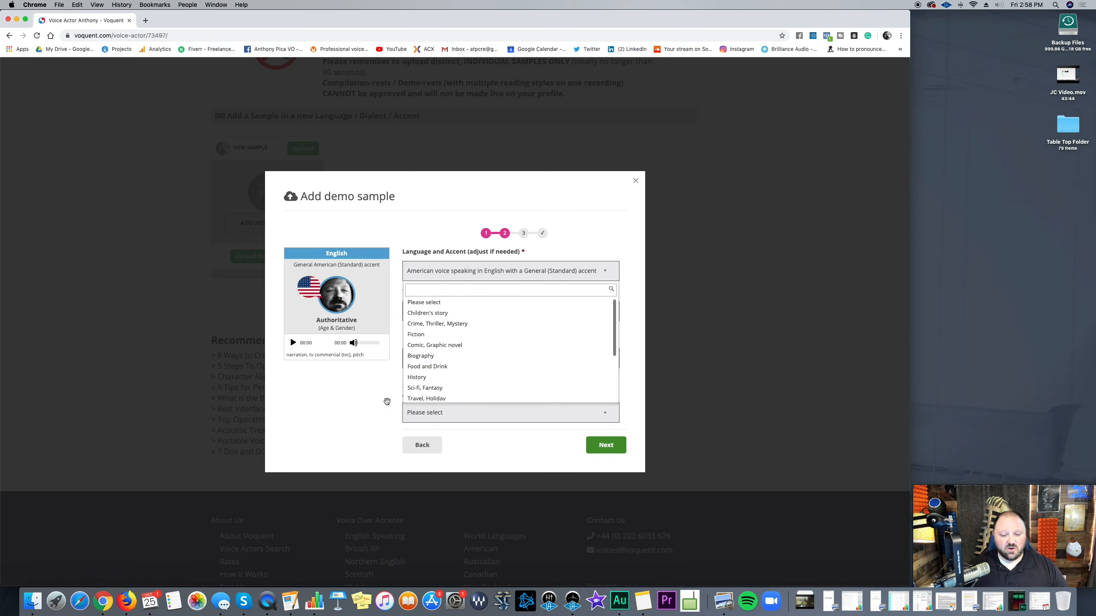
click(380, 405)
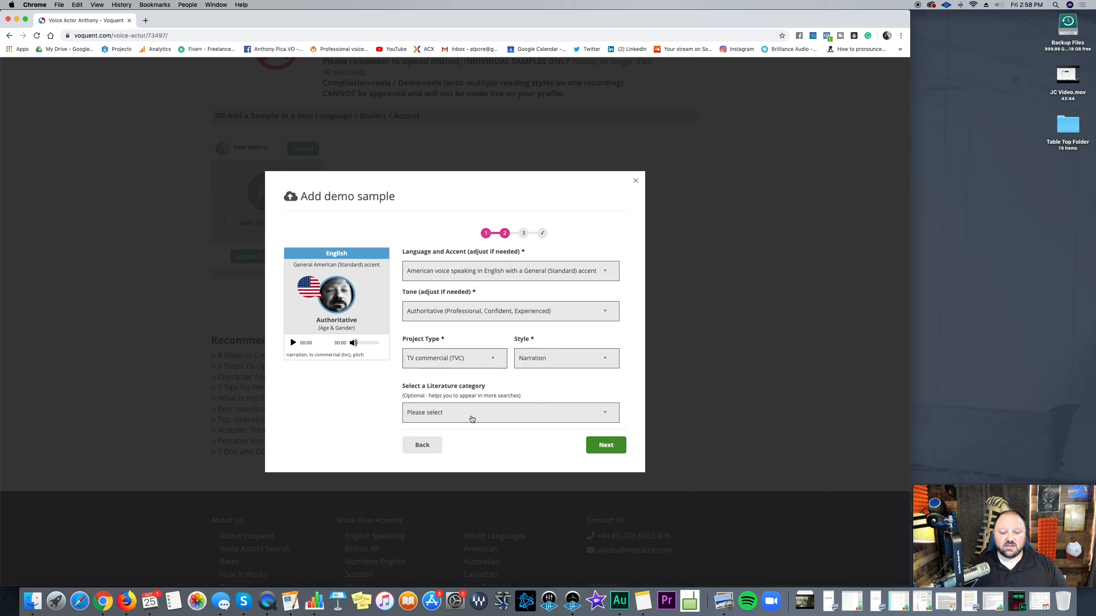
click(472, 419)
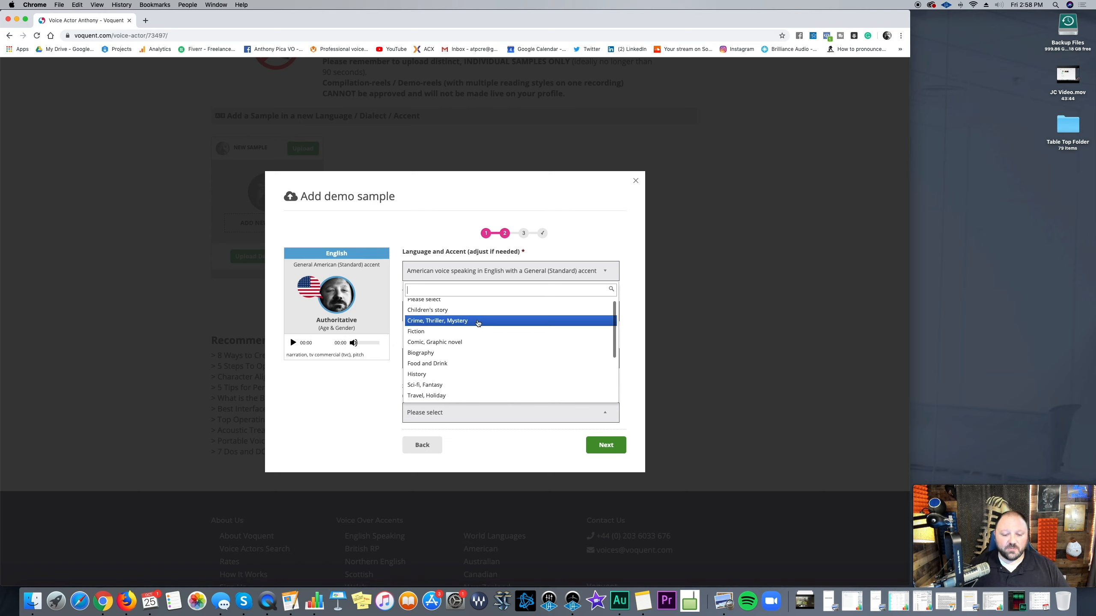
scroll(479, 328, down, 5)
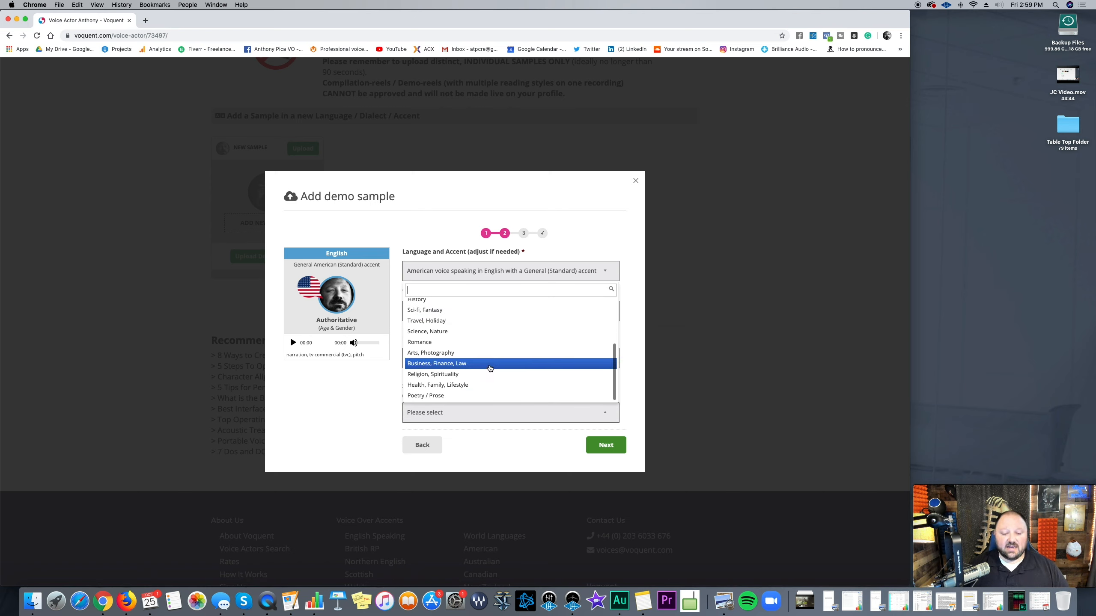
click(490, 365)
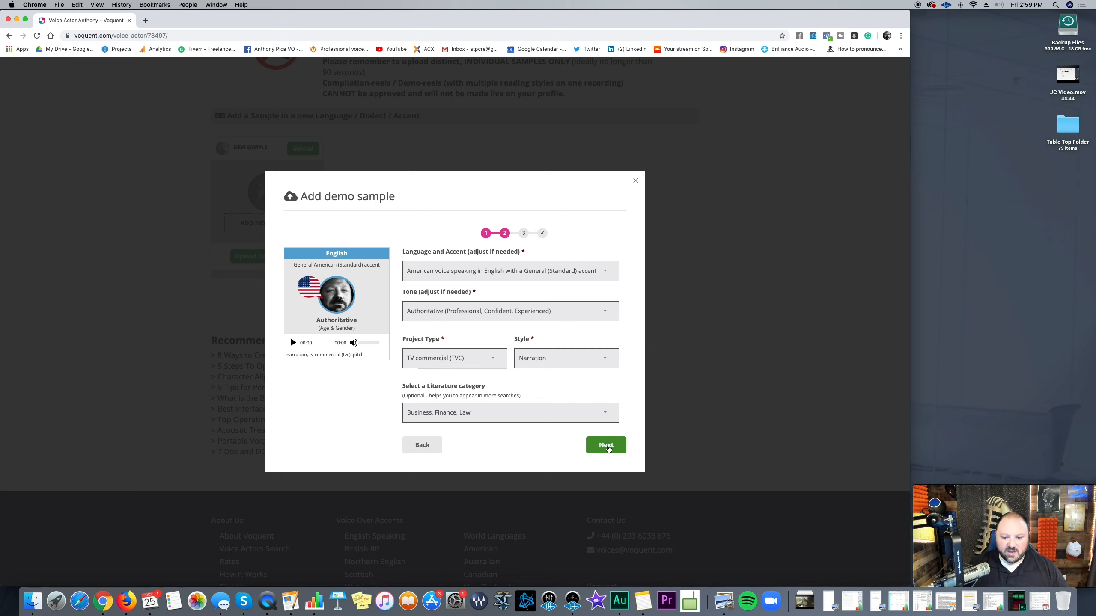
Step: Advance to step 3 of the sample form and set age & gender to Male (Young Adult)
click(607, 449)
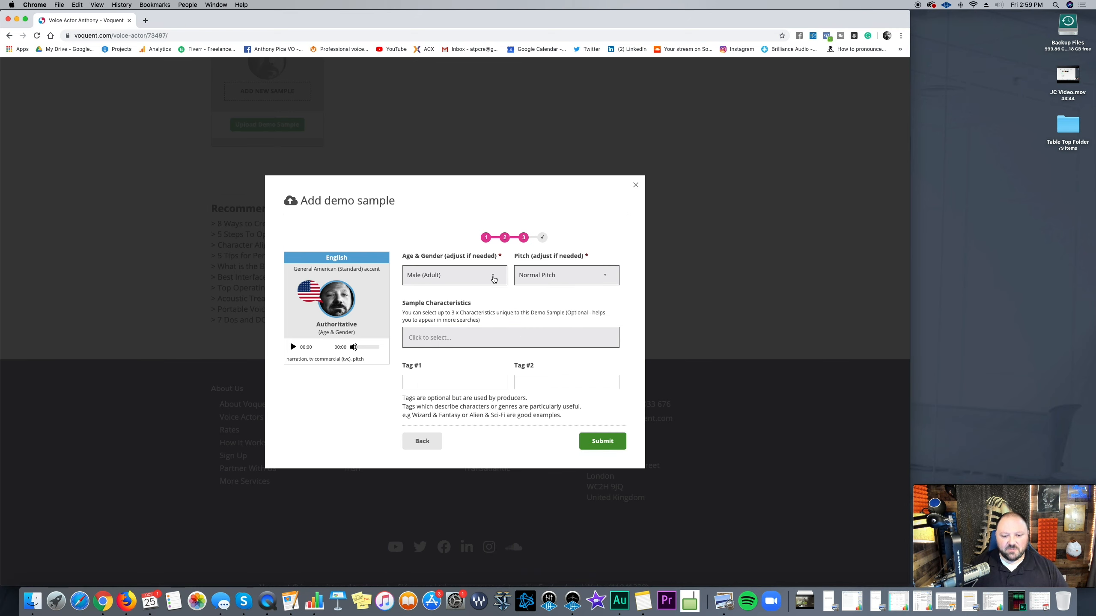
click(494, 278)
click(494, 278)
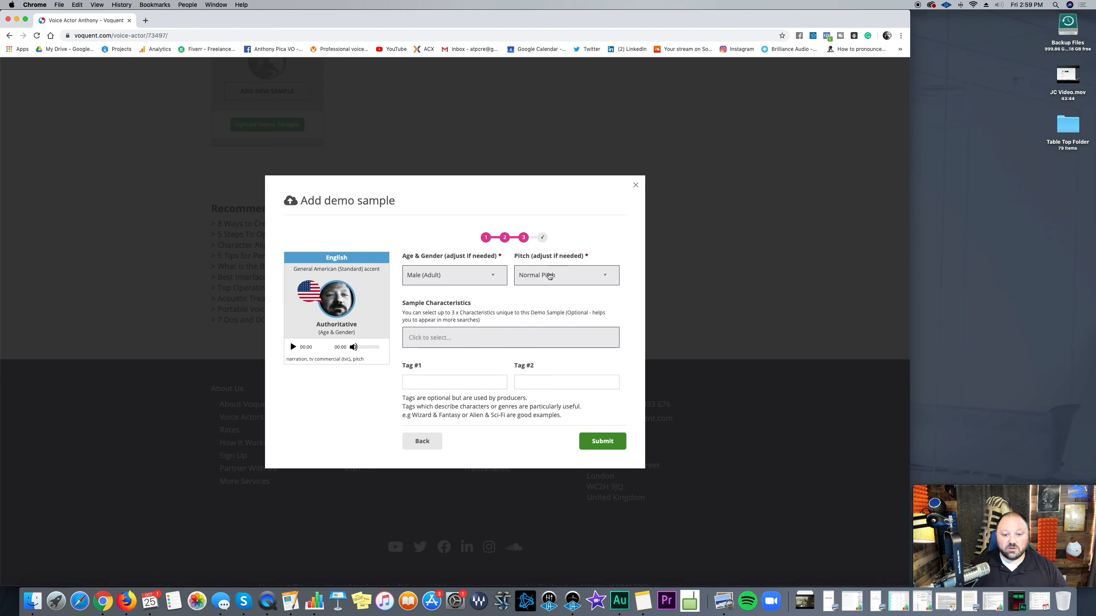
click(480, 276)
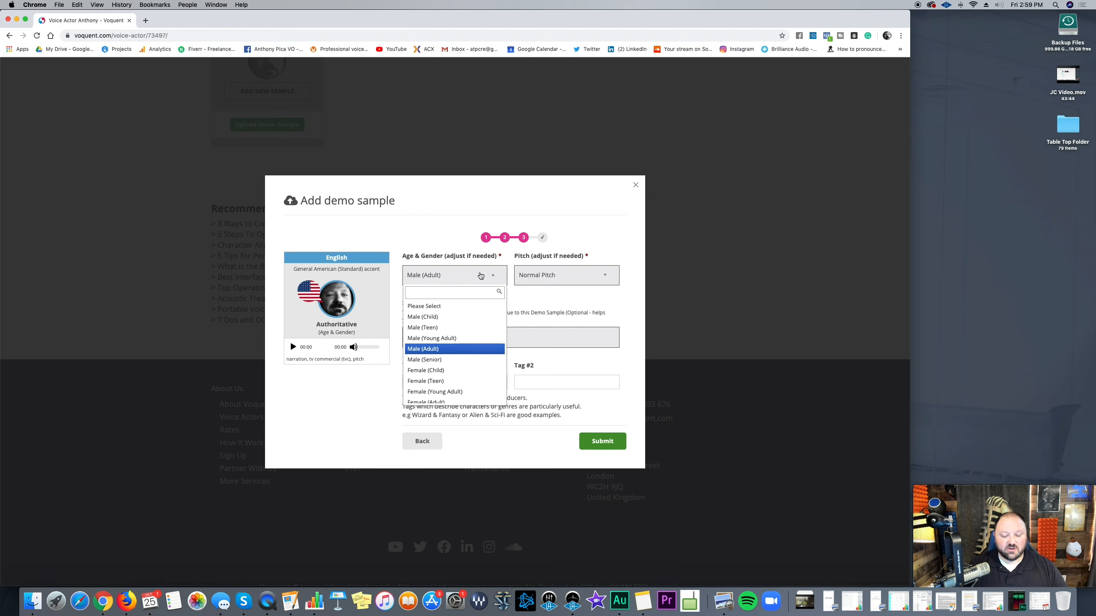
click(480, 275)
click(480, 275)
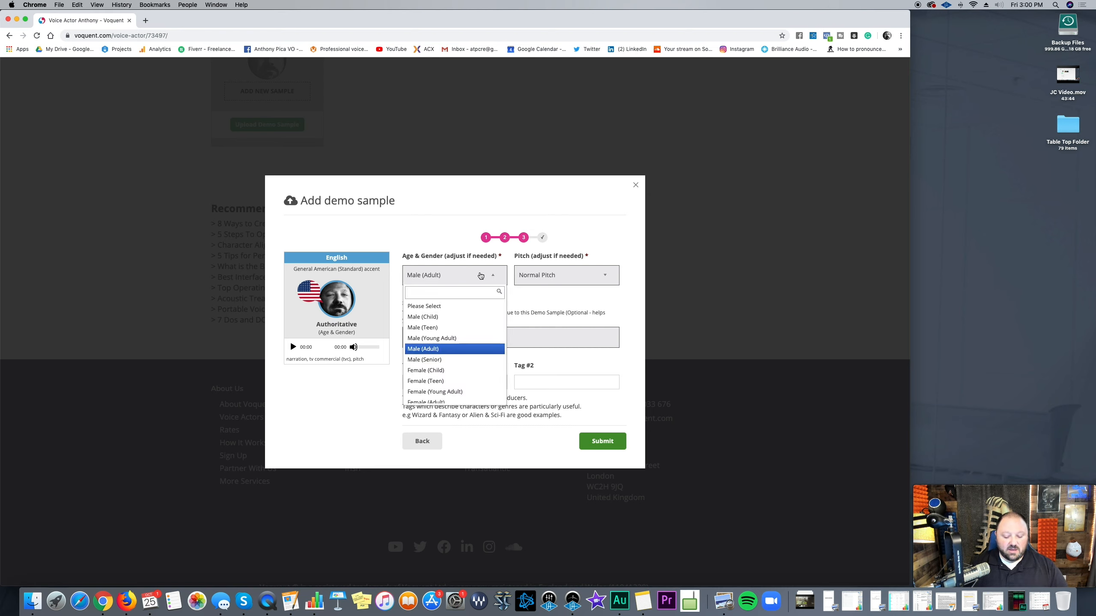
text(you)
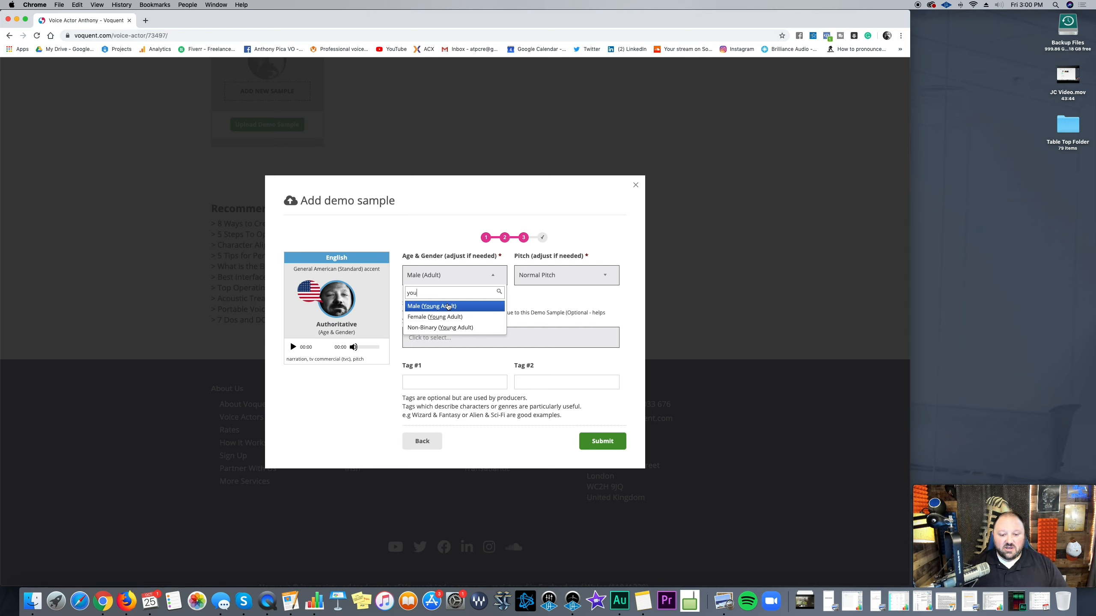
click(448, 306)
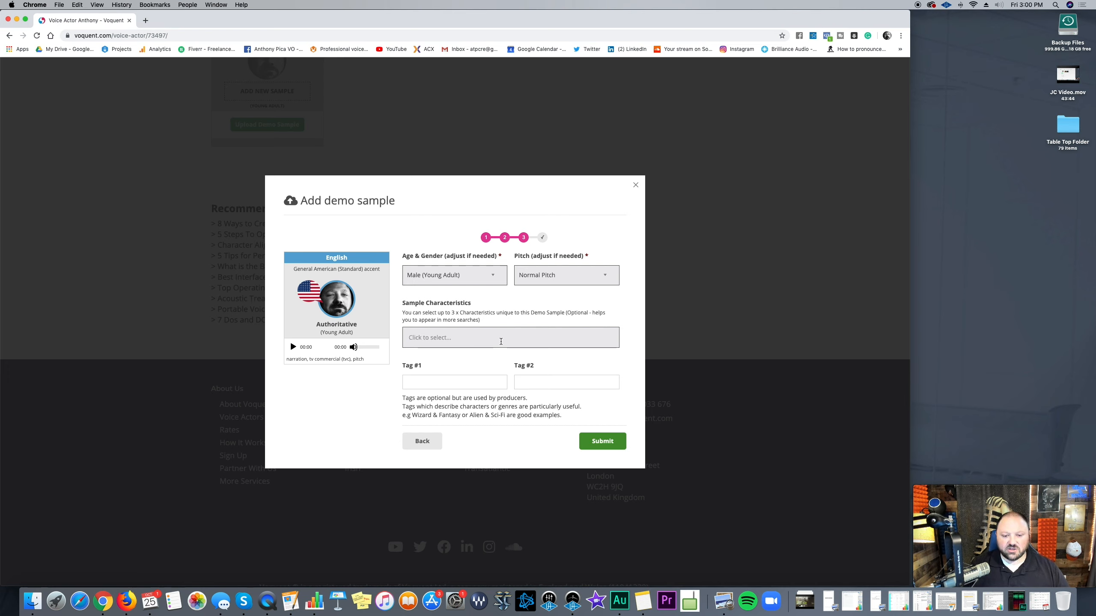
Step: Add Confident and Professional as sample characteristics
click(500, 342)
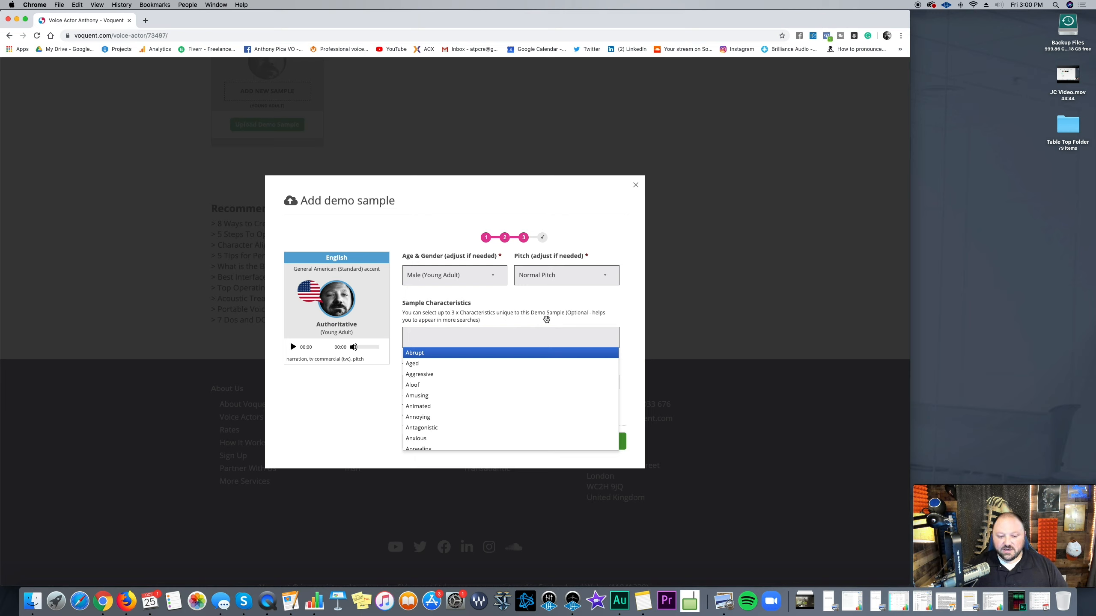
text(confi)
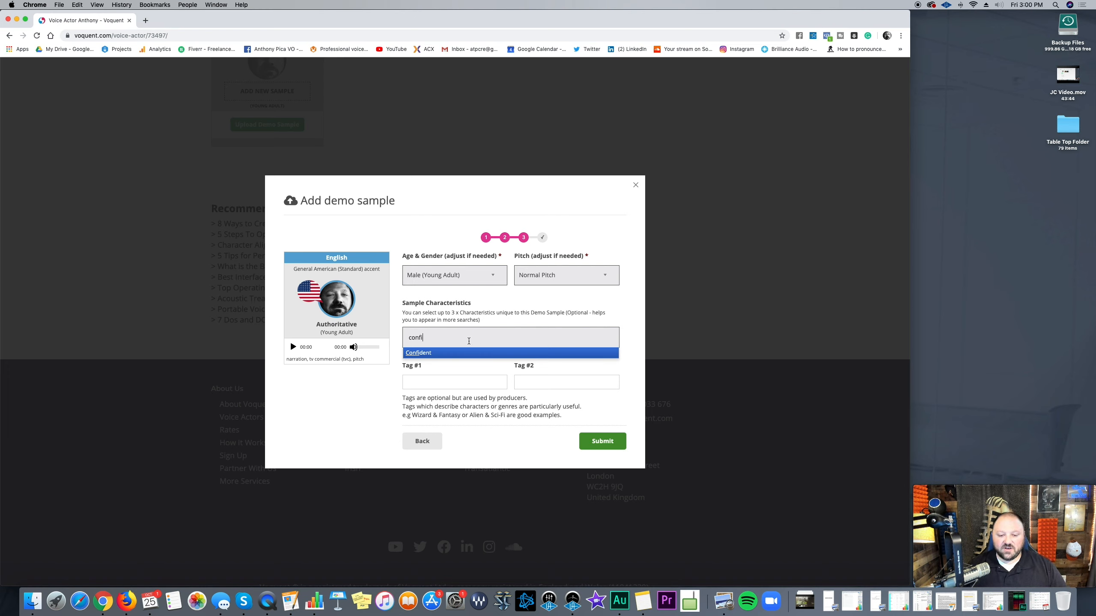
click(454, 352)
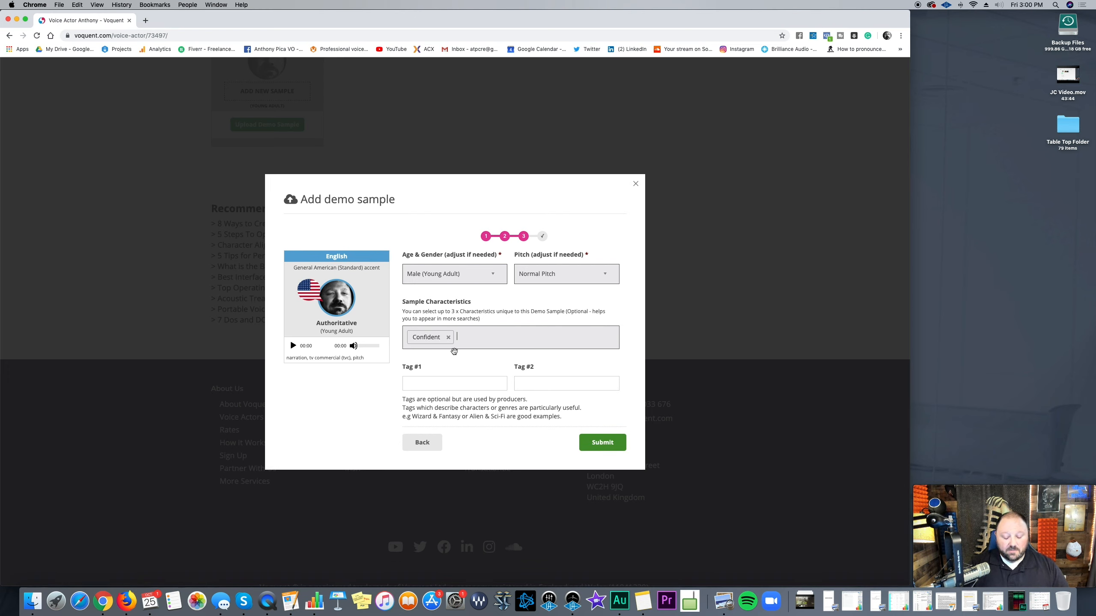
text(pro)
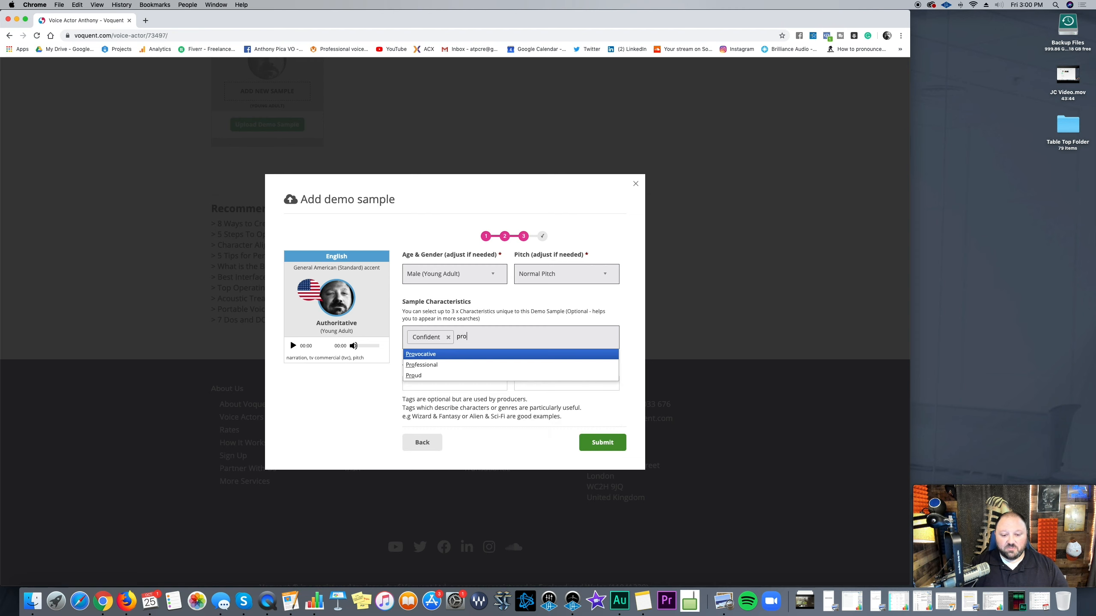
click(434, 370)
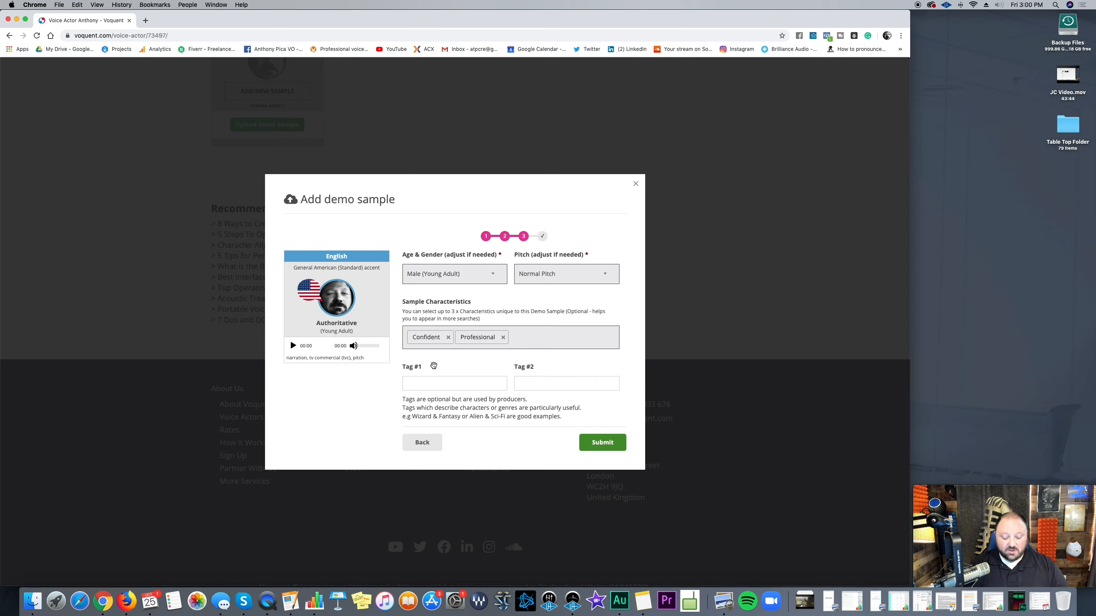
Step: Add Strong as a third sample characteristic
text(SZt)
key(BackSpace)
key(BackSpace)
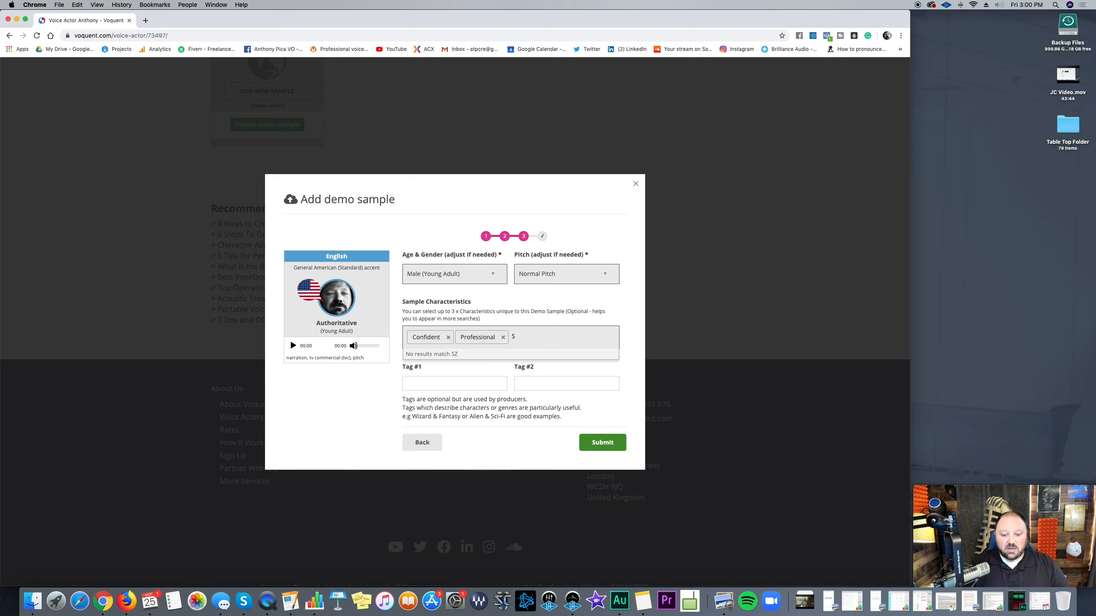
text(trong)
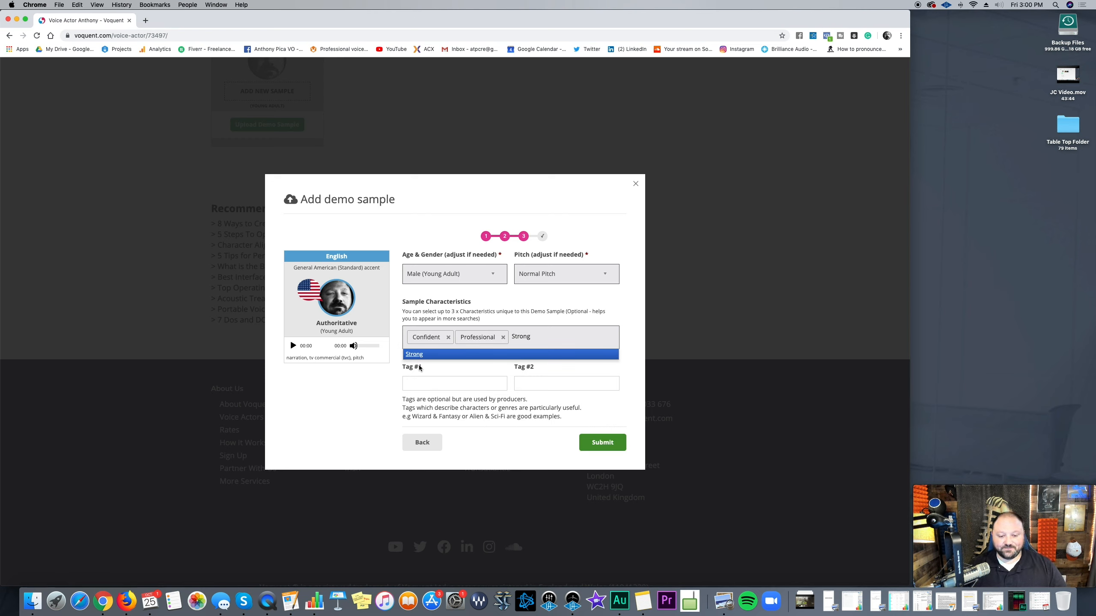
click(413, 355)
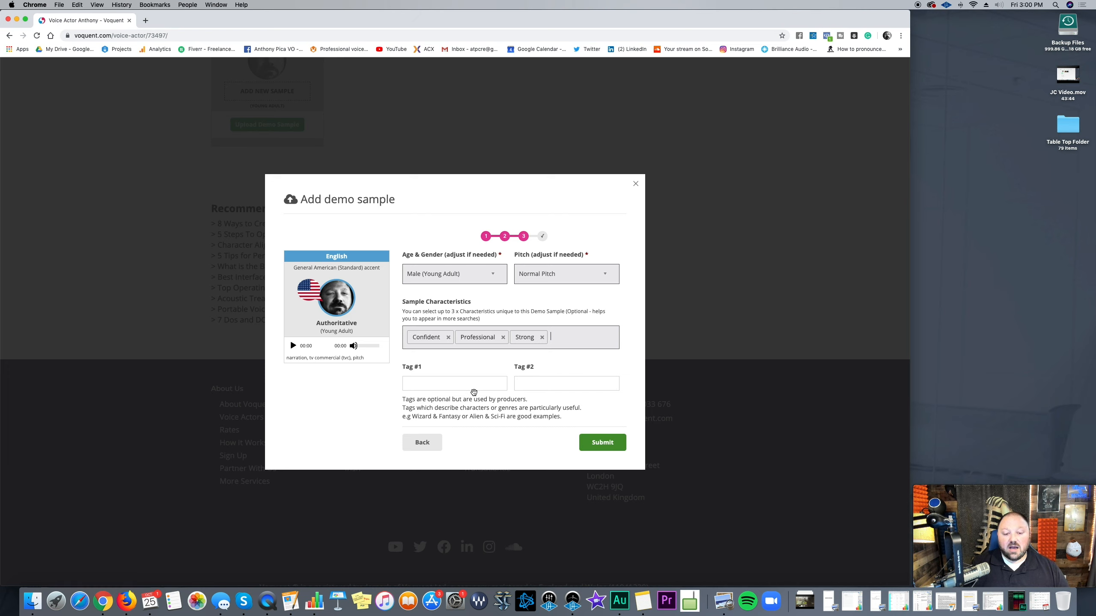
click(474, 390)
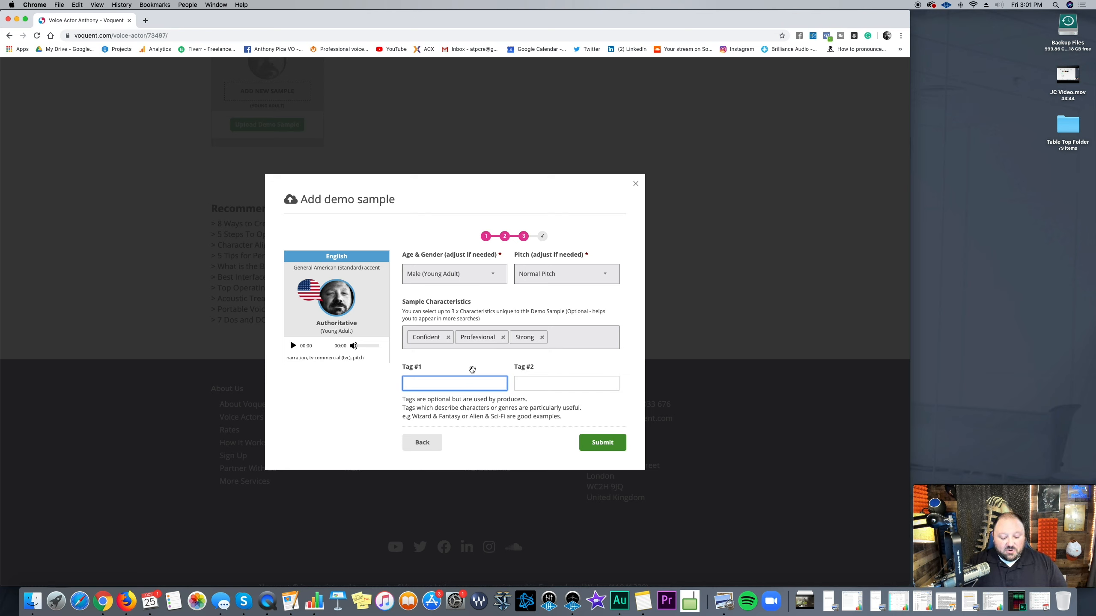
Step: Set Tag #1 to 'Authoritative' and Tag #2 to 'business commercial'
text(narrator)
key(Tab)
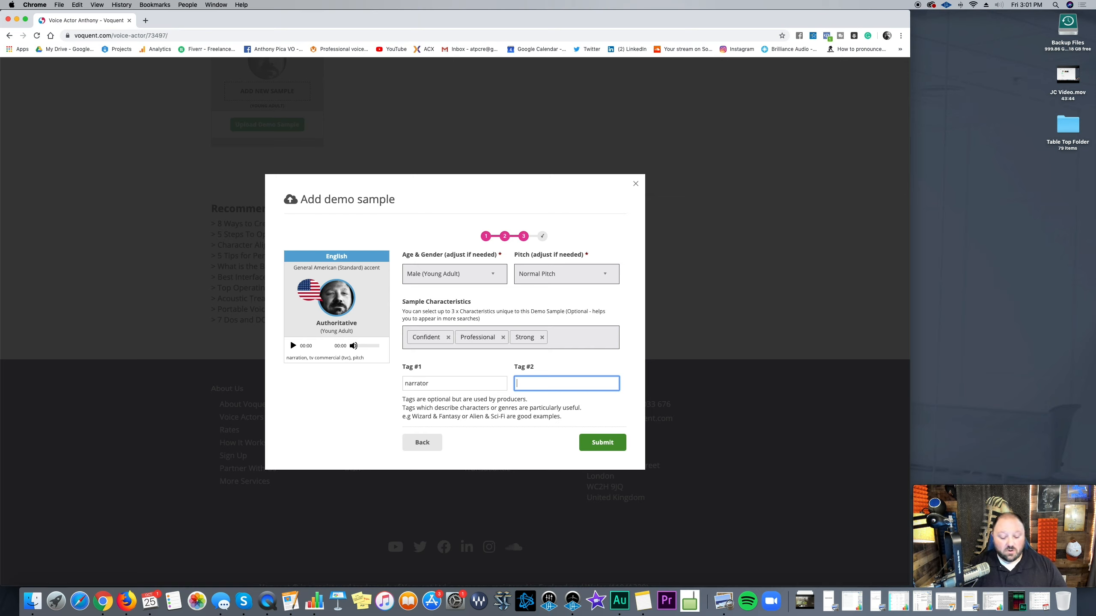
text(busine)
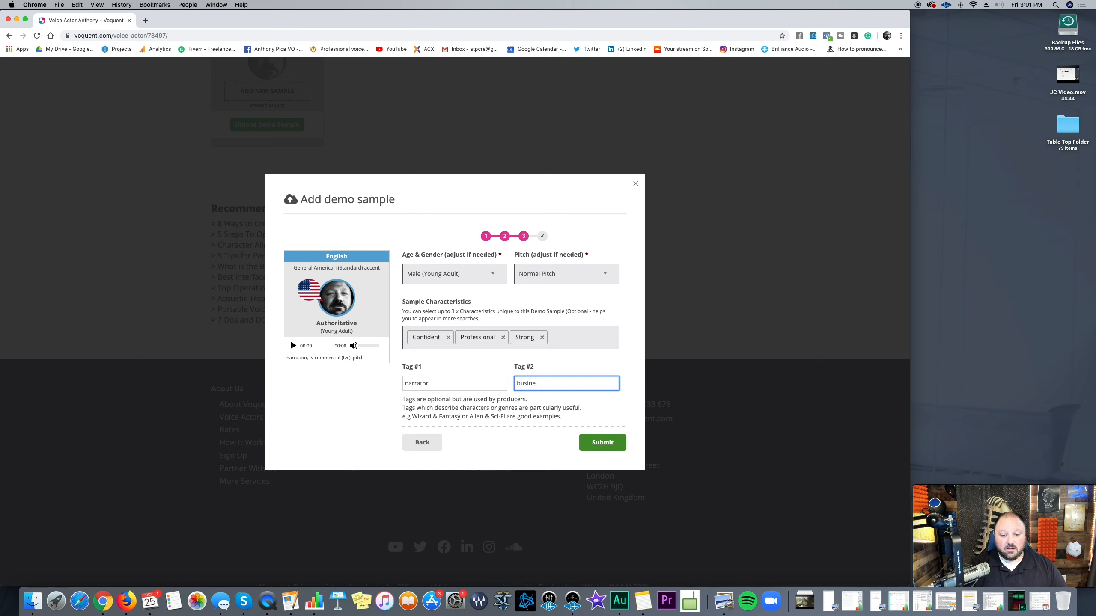
text(ss commercial)
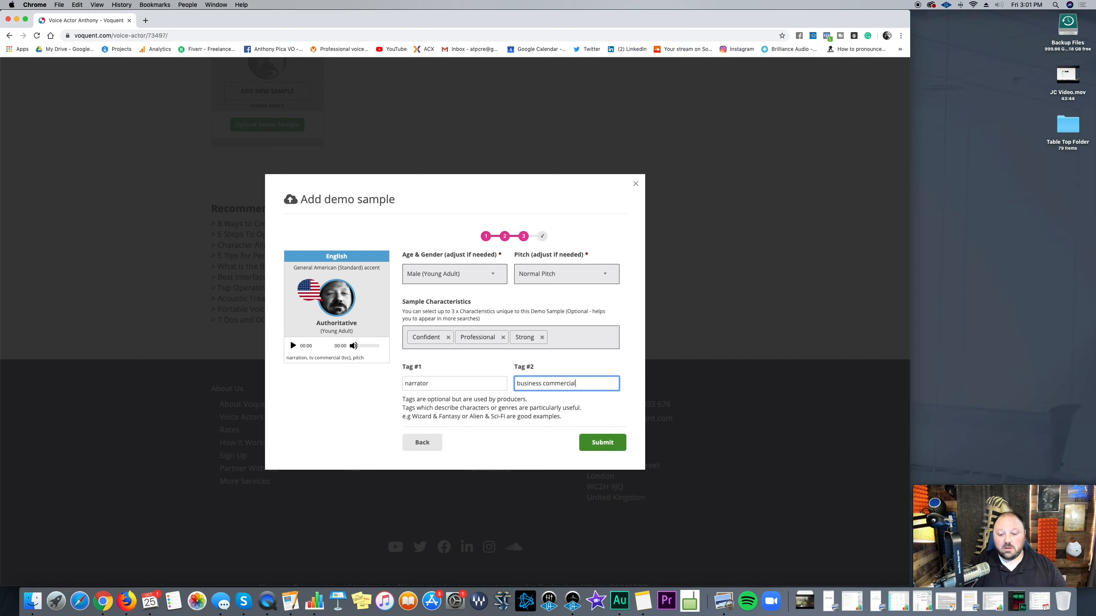
click(487, 388)
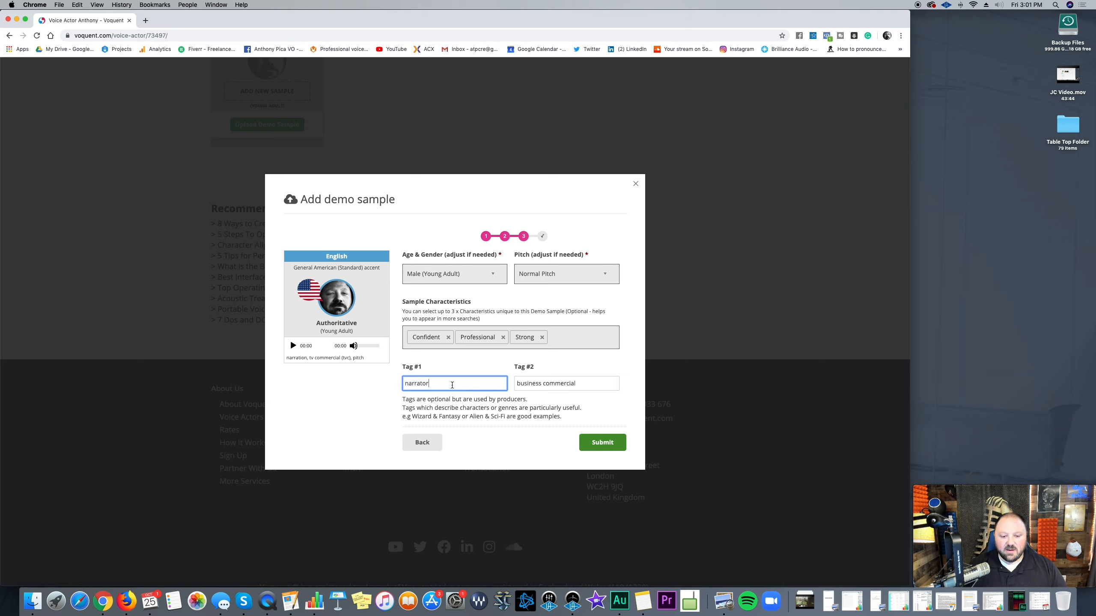
drag(436, 383, 396, 381)
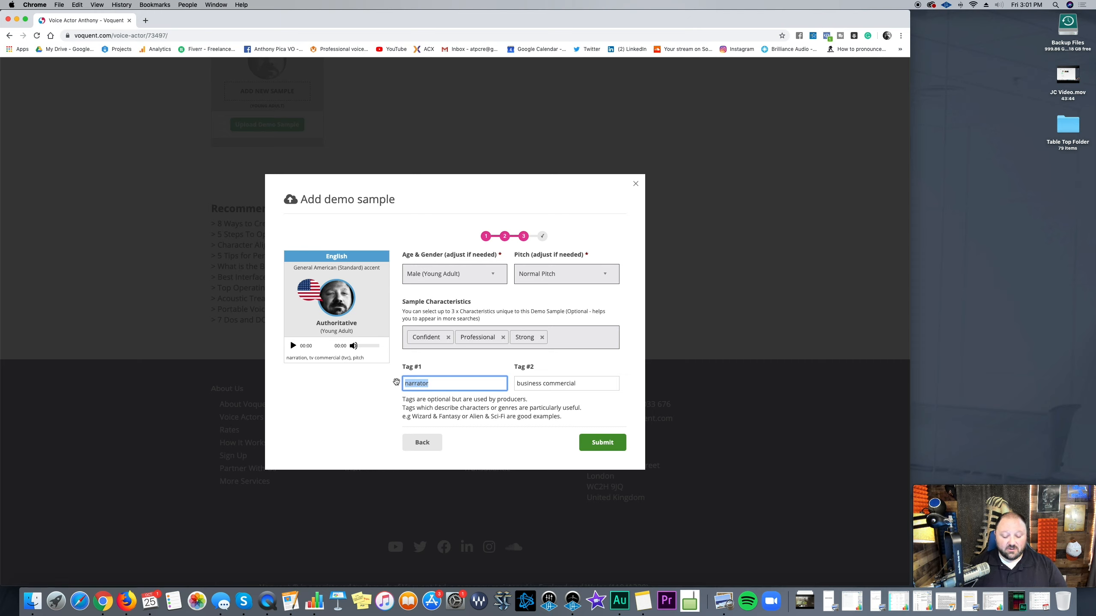
text(Auth)
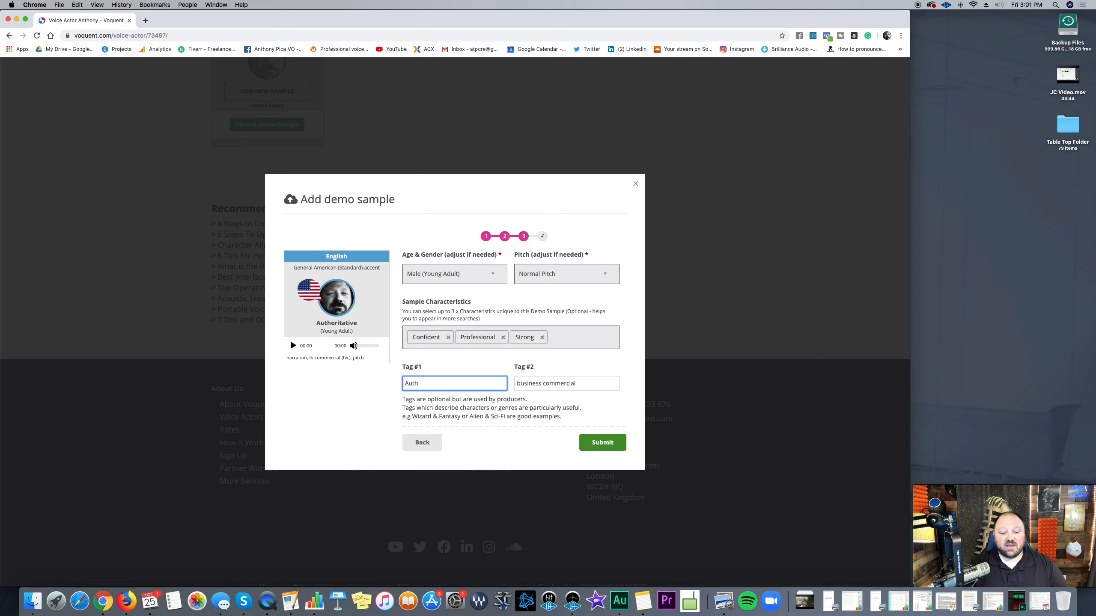
text(orit)
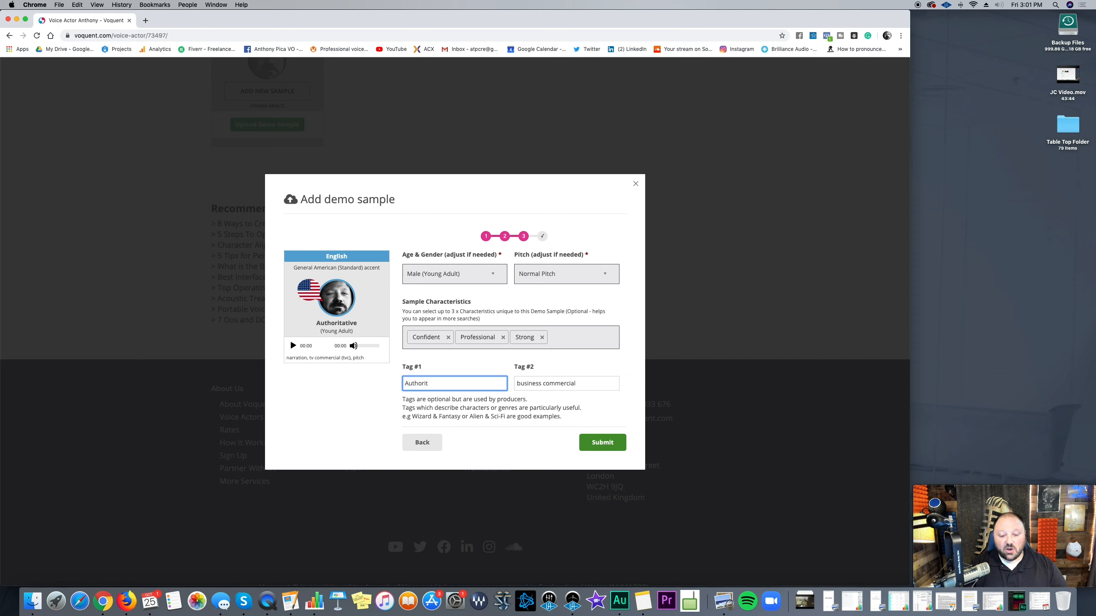
text(ative)
key(Tab)
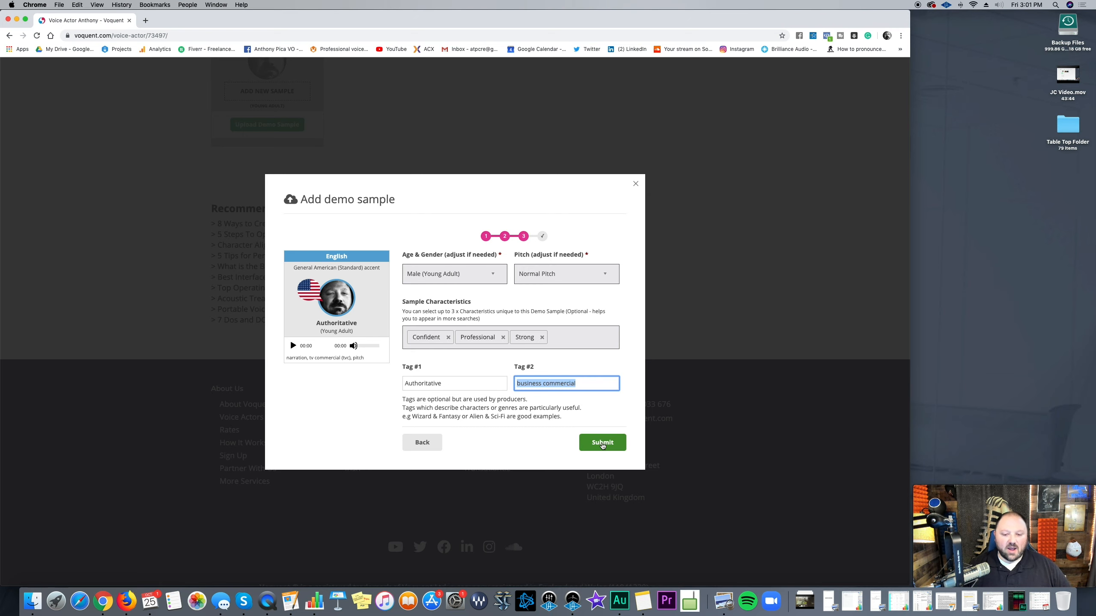
Step: Submit the demo sample and view it pending moderation on the profile
click(602, 443)
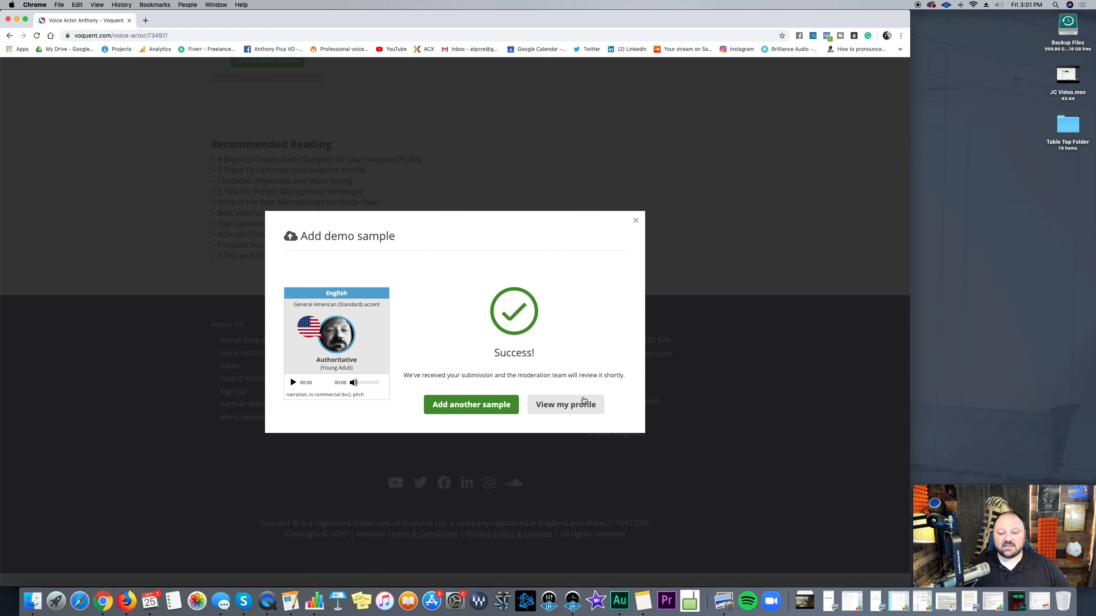
click(583, 405)
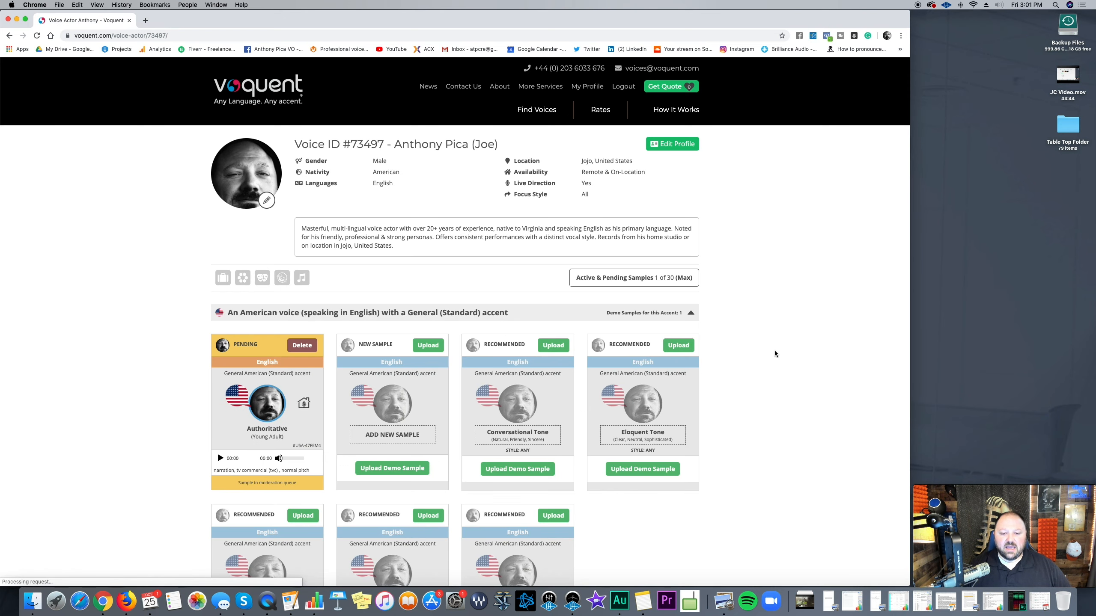
scroll(764, 347, down, 3)
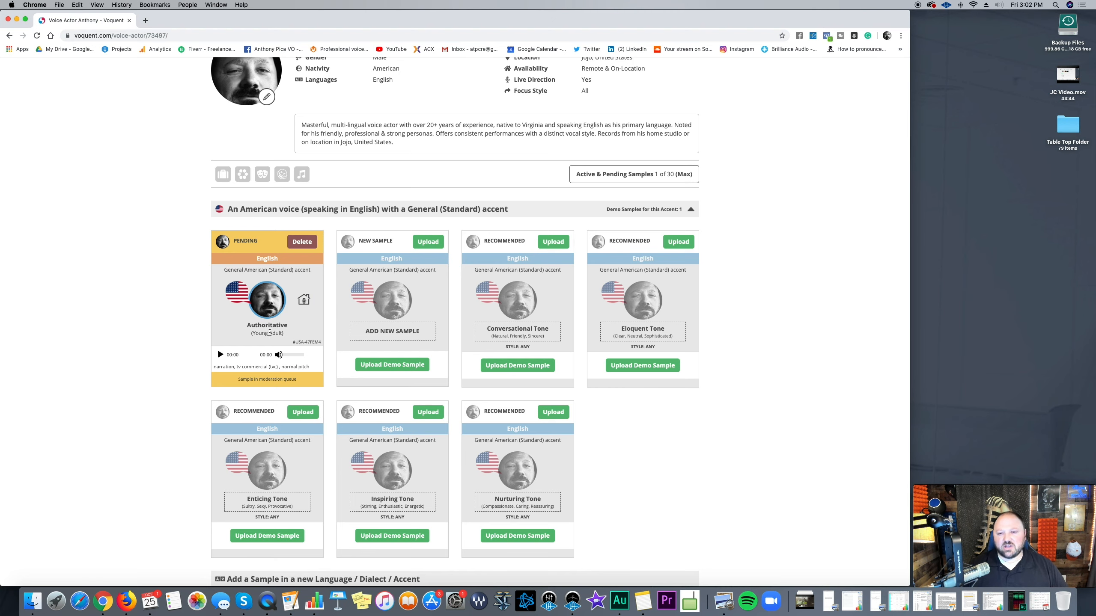
scroll(271, 333, down, 1)
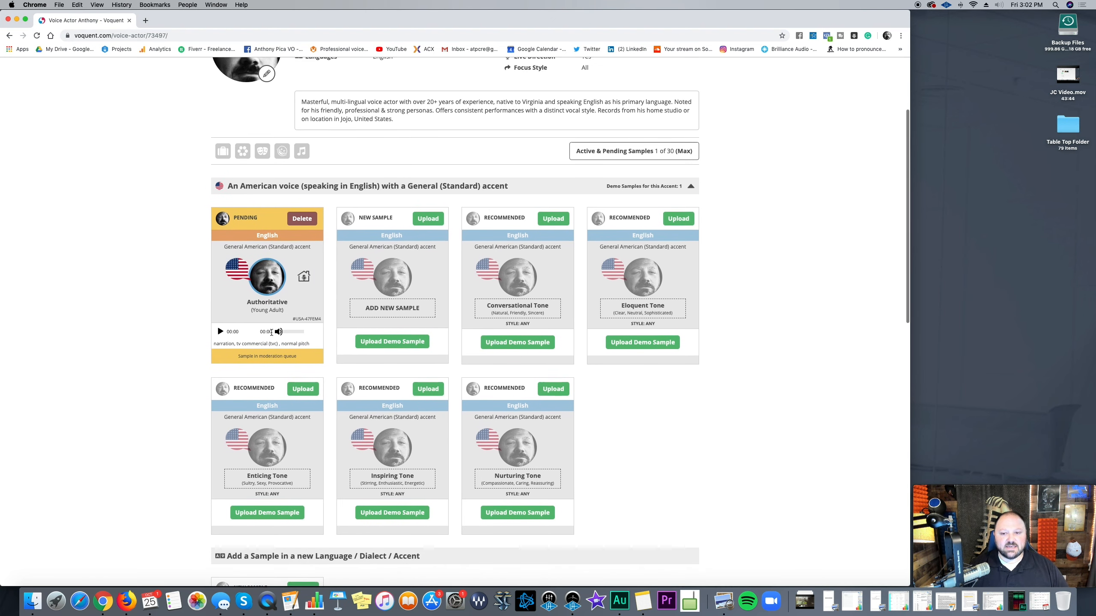
scroll(272, 333, up, 1)
scroll(271, 333, down, 5)
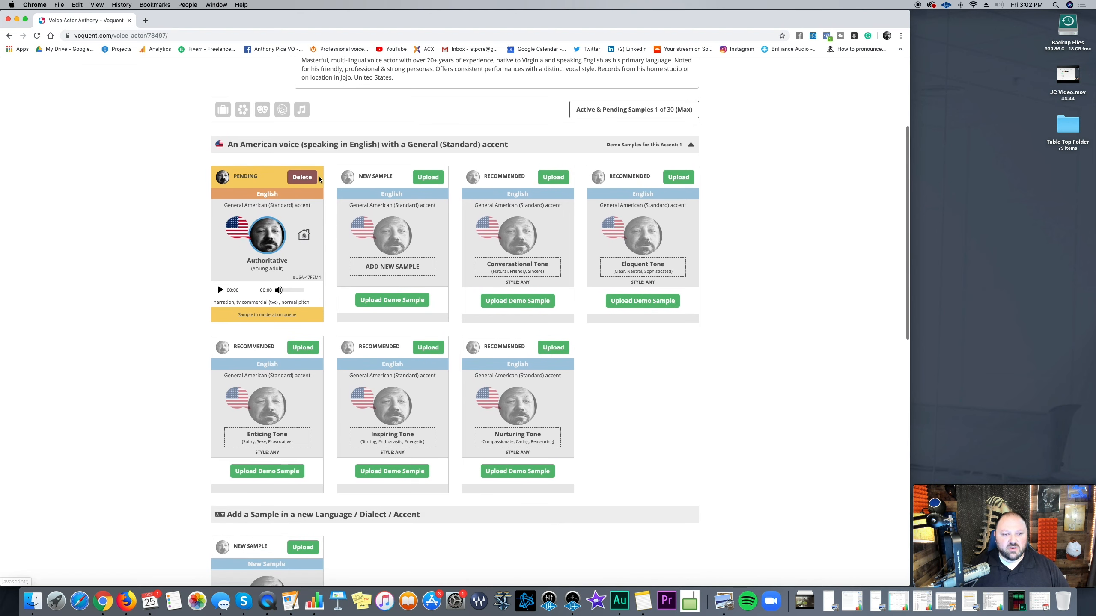
scroll(280, 158, down, 8)
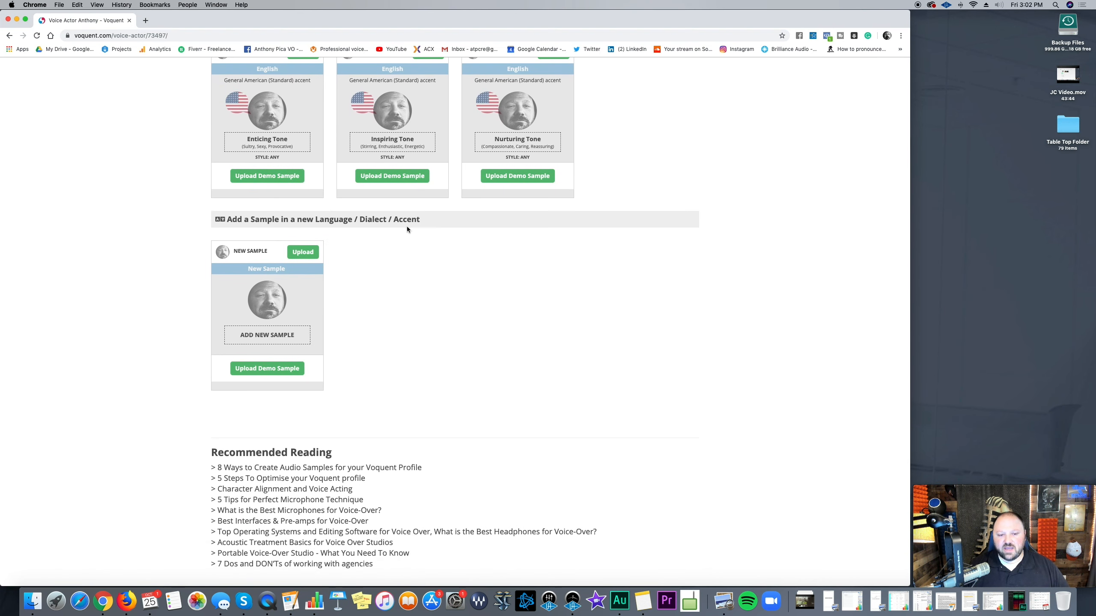
scroll(415, 317, up, 10)
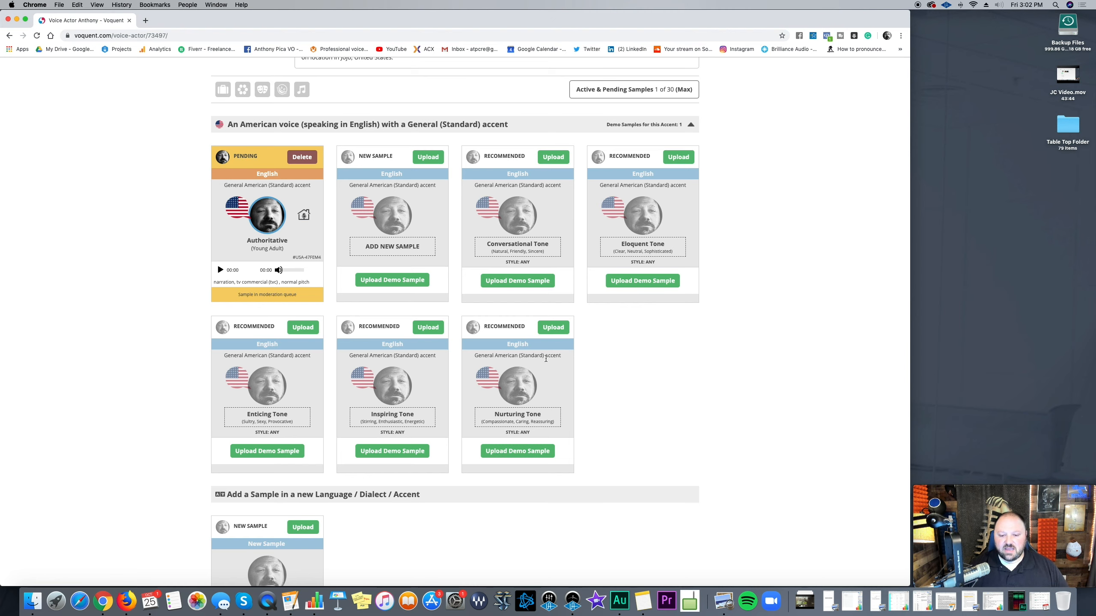
scroll(487, 427, down, 2)
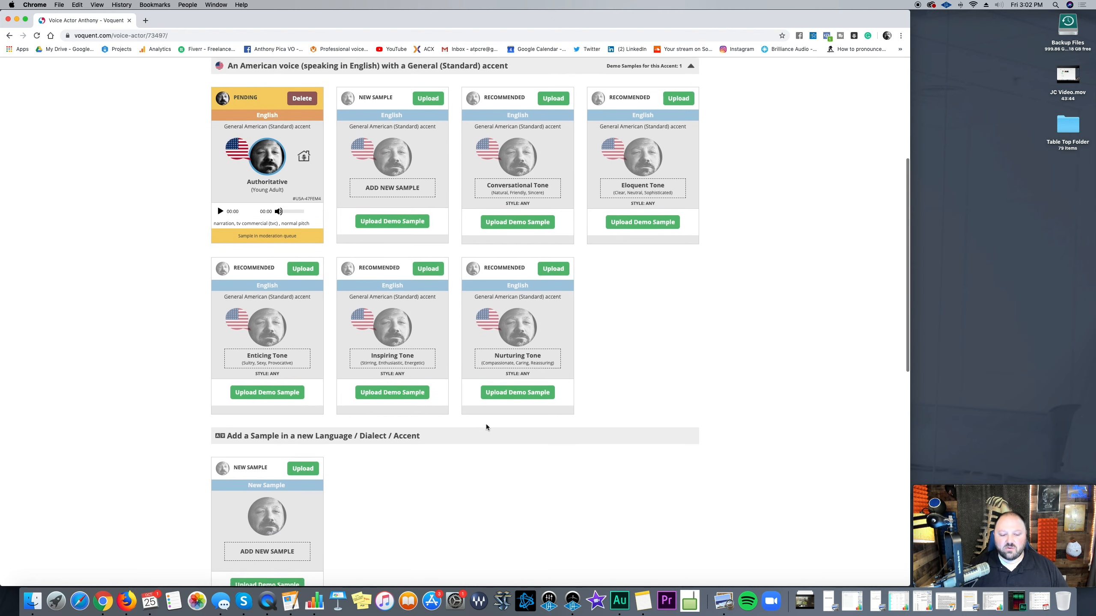
scroll(265, 241, up, 3)
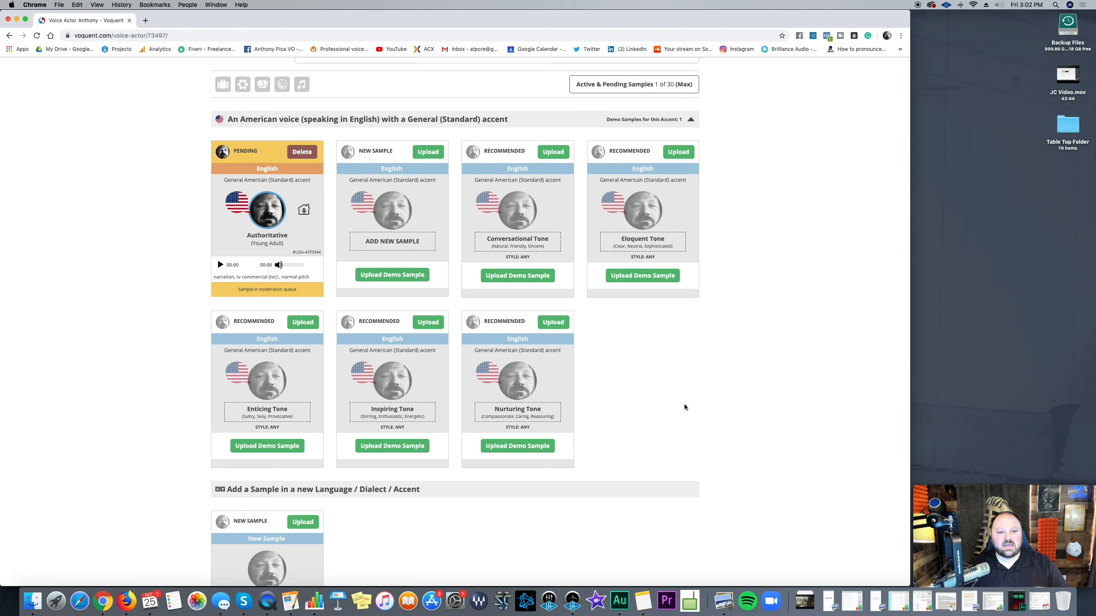
scroll(684, 407, up, 5)
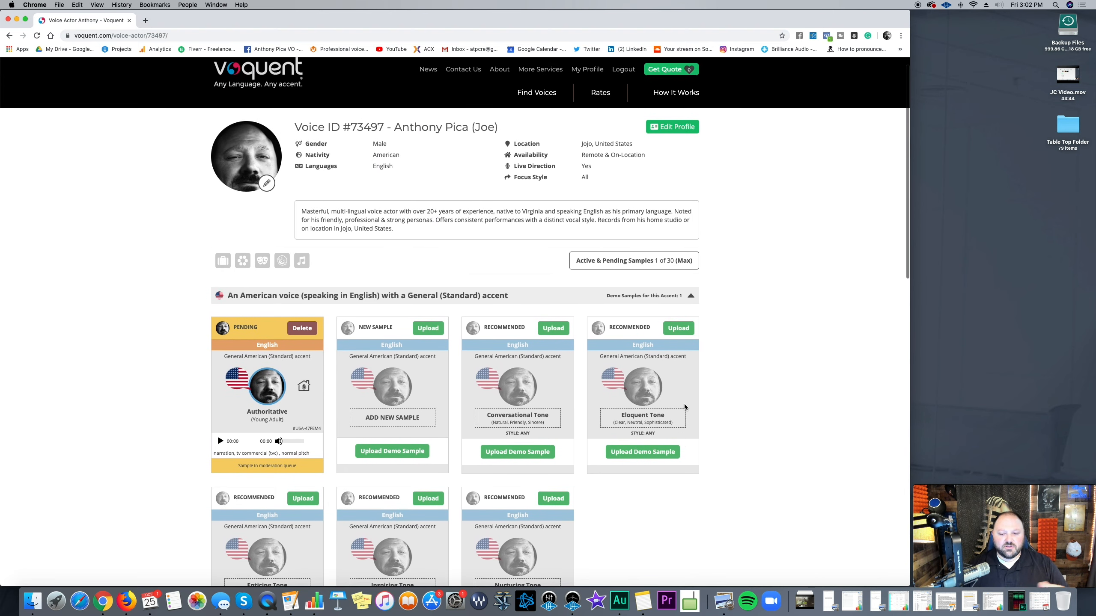
scroll(684, 407, down, 3)
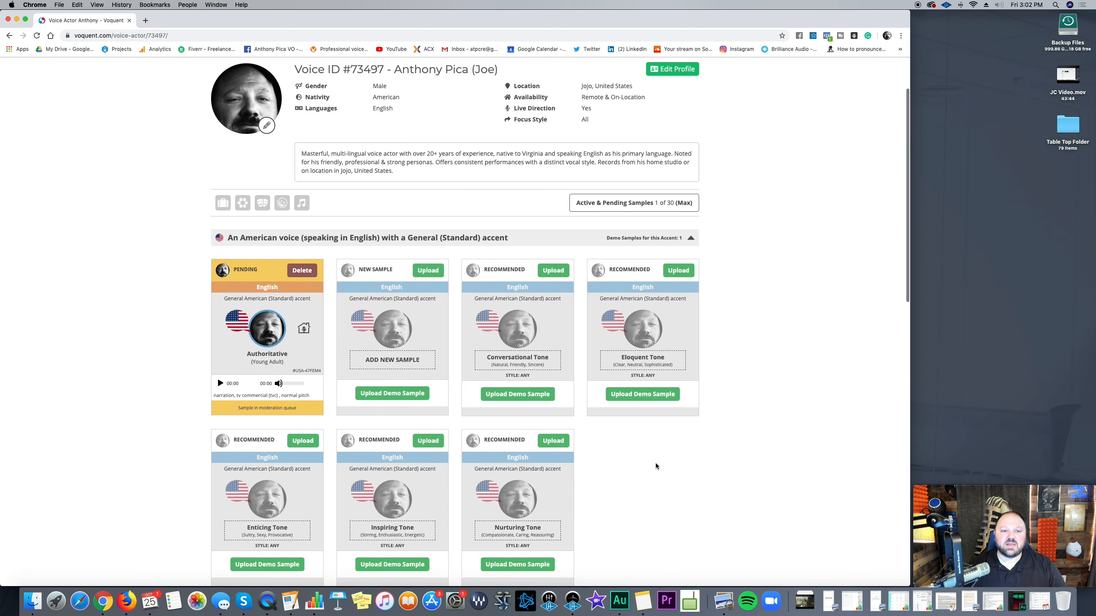
scroll(655, 465, up, 4)
scroll(655, 465, down, 4)
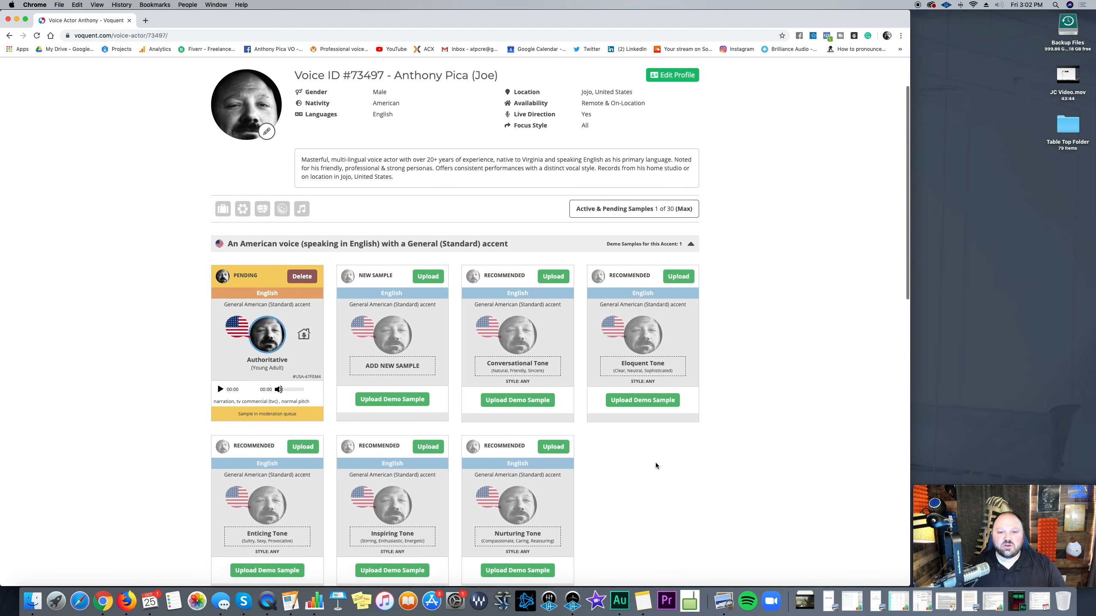
scroll(656, 466, down, 3)
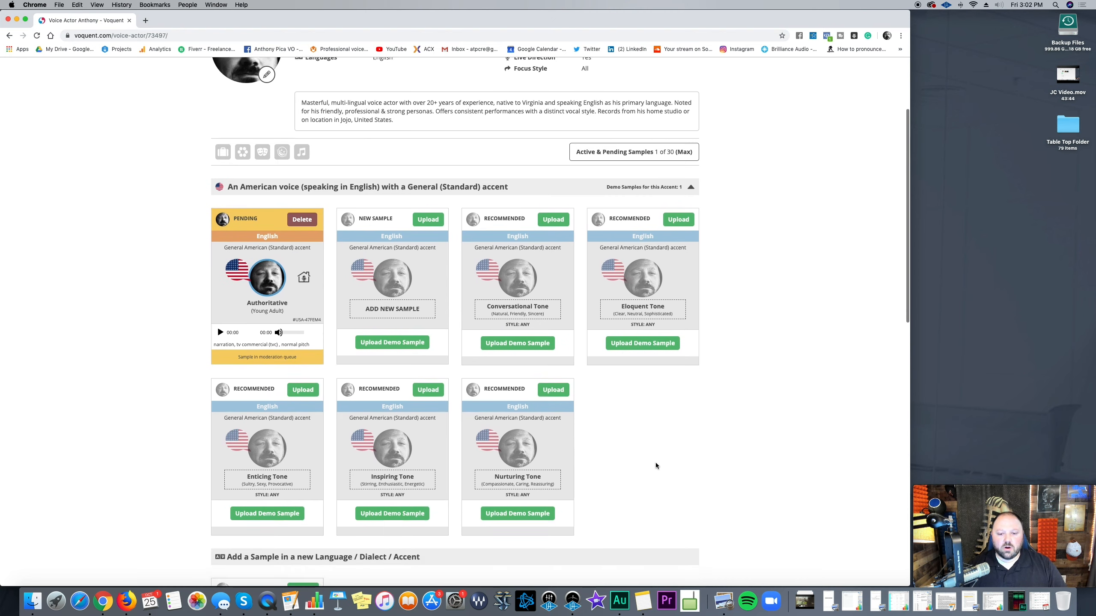
scroll(655, 466, down, 1)
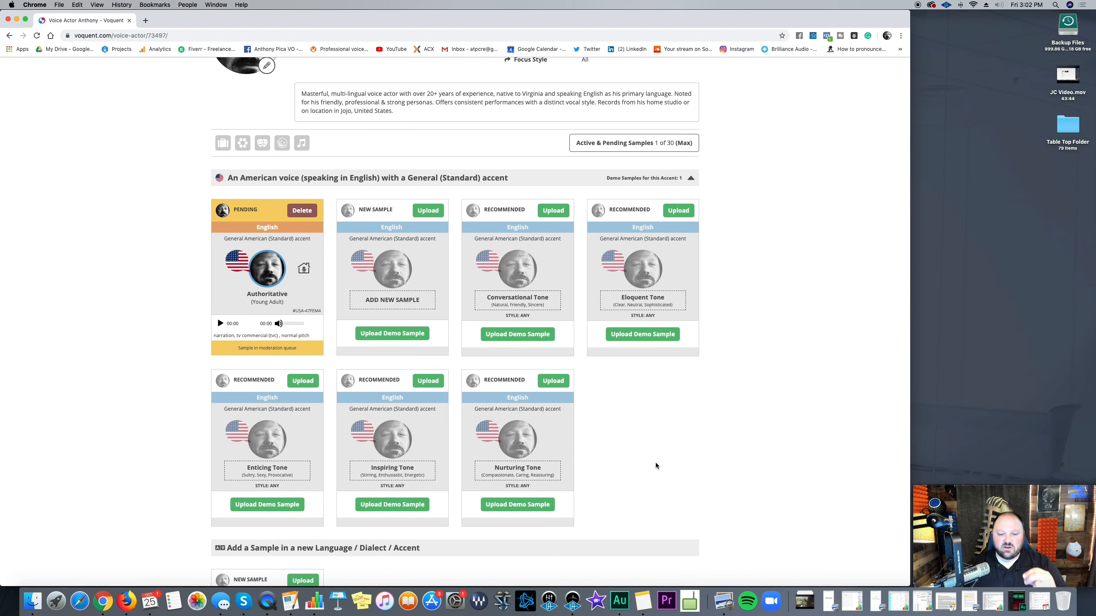
scroll(655, 462, down, 1)
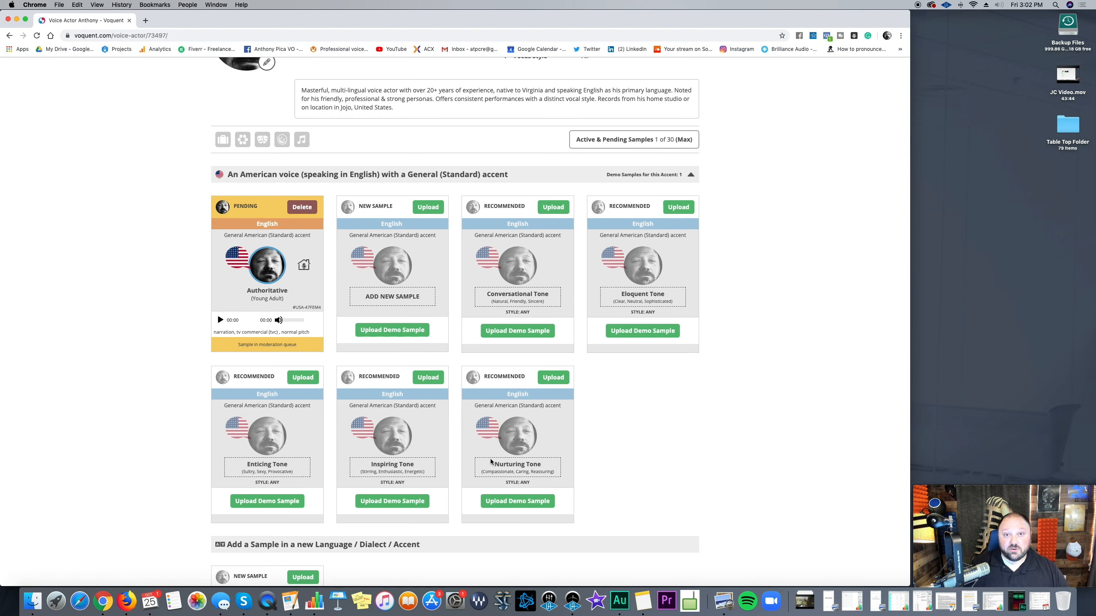
scroll(490, 462, down, 3)
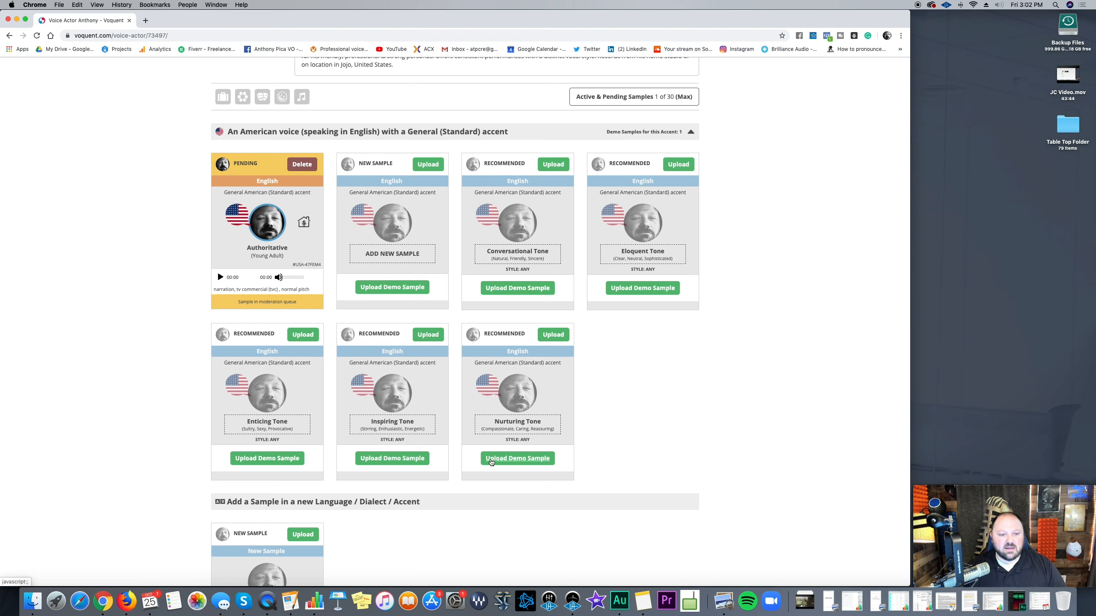
scroll(490, 462, down, 10)
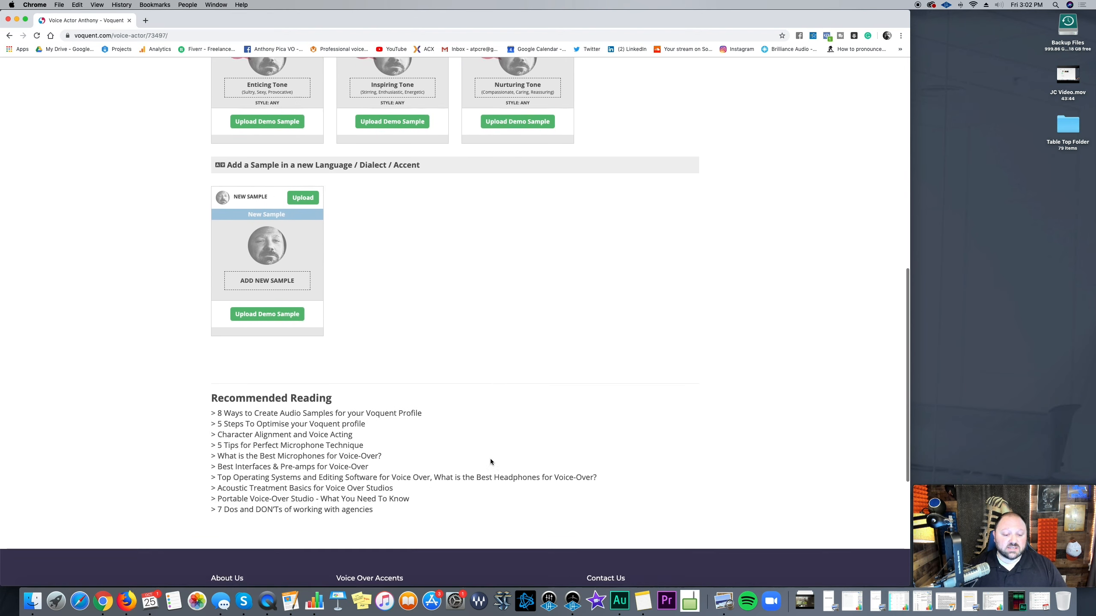
scroll(490, 462, up, 15)
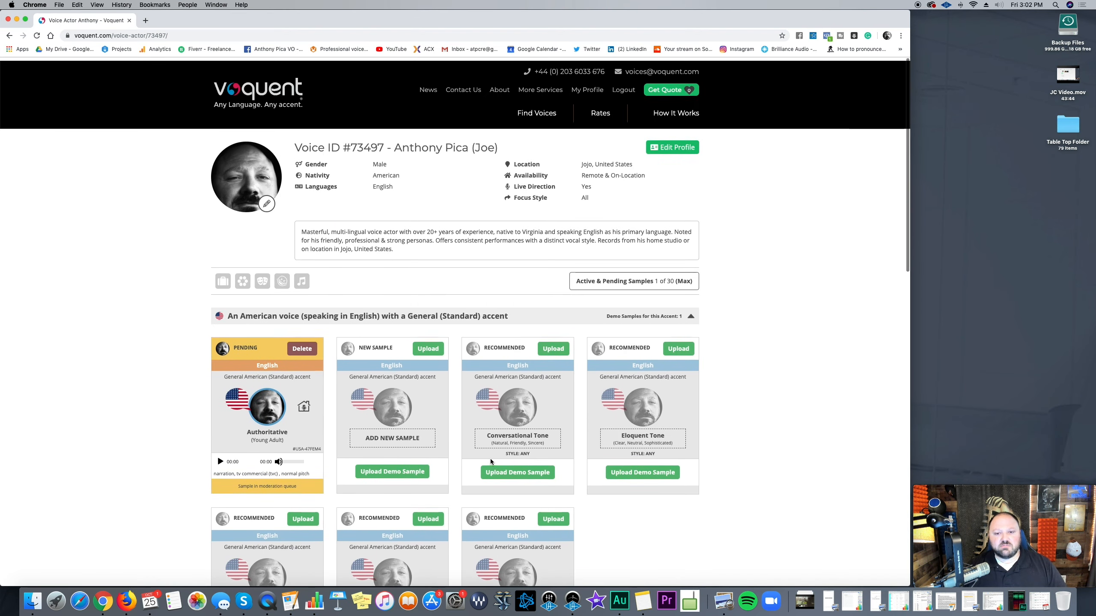